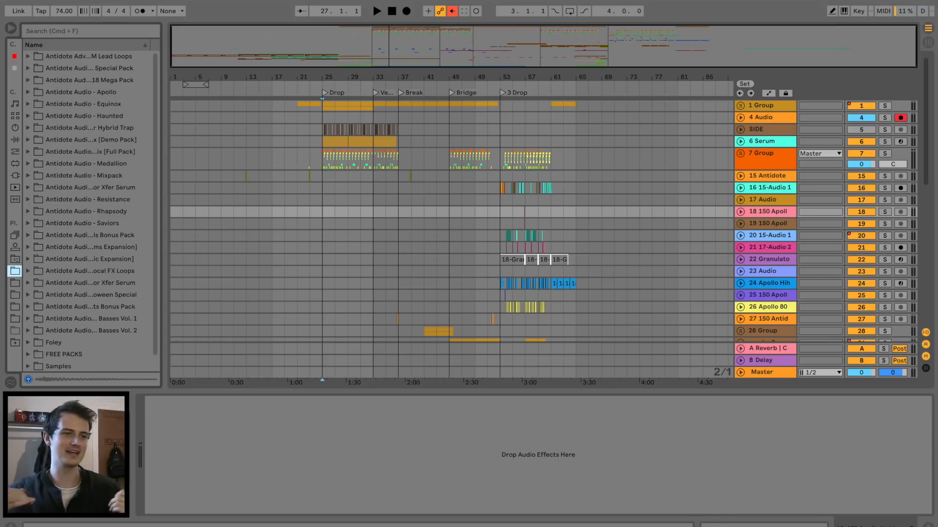
left_click(270, 272)
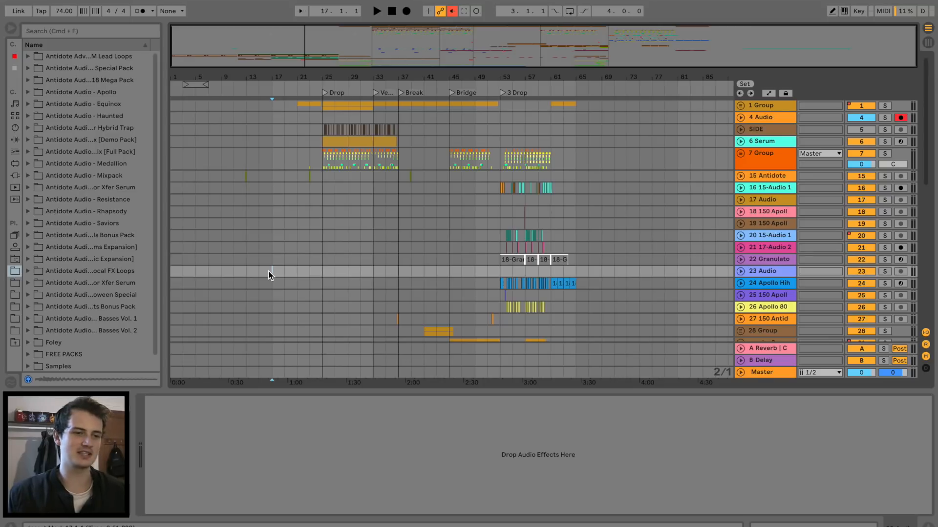
scroll(270, 275, "down", 10)
scroll(270, 275, "up", 10)
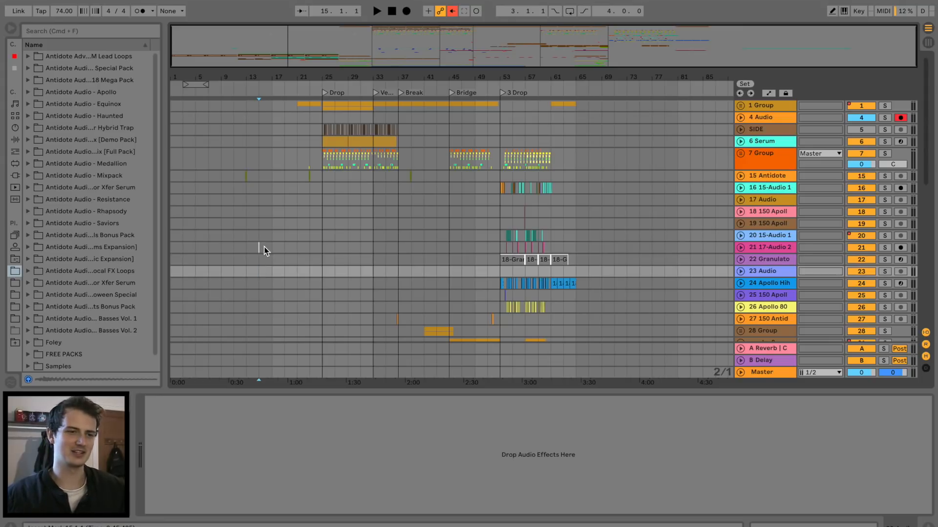
left_click(264, 248)
left_click(285, 174)
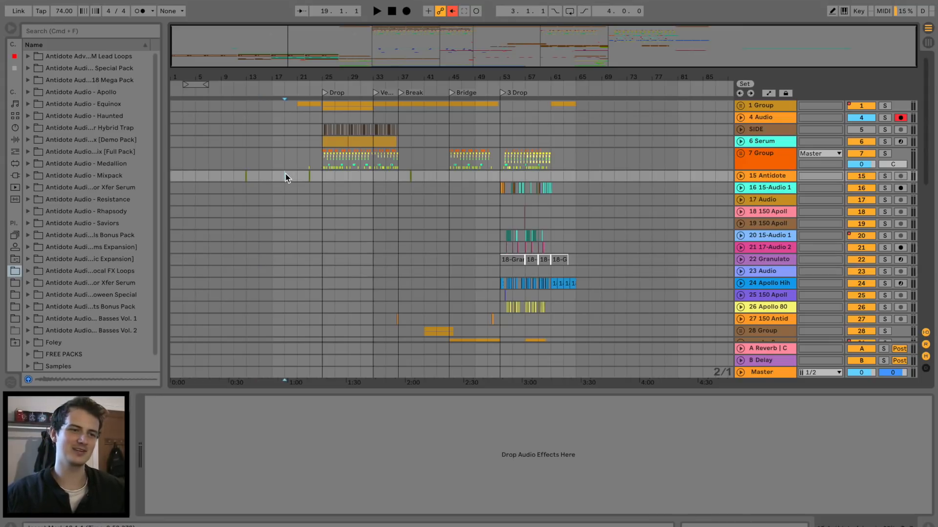
left_click(335, 199)
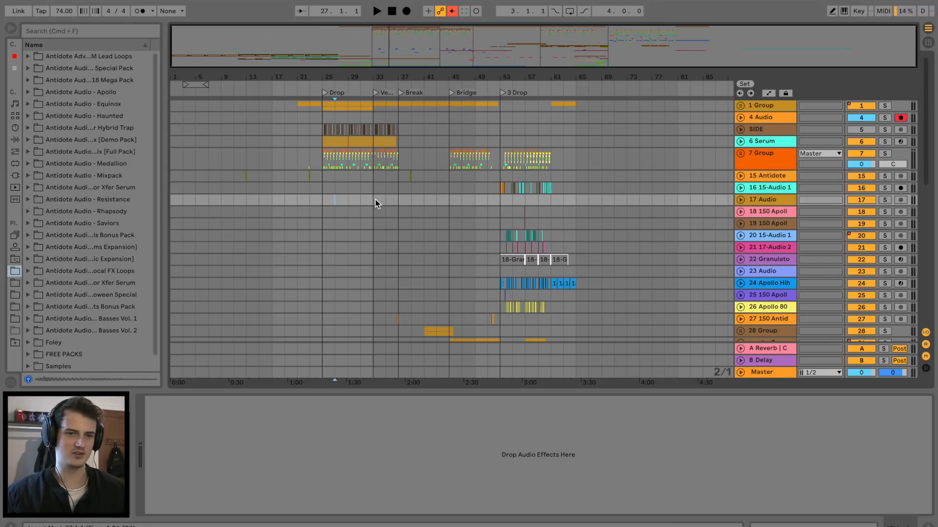
scroll(375, 199, "down", 5)
scroll(375, 200, "up", 5)
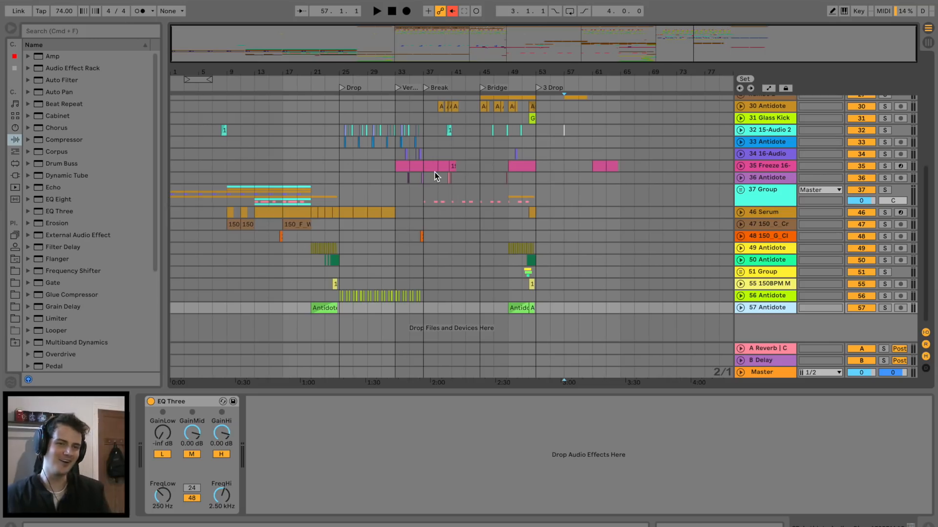
Step: Play back the Drop section from bar 25 to listen to the current drums
left_click(320, 192)
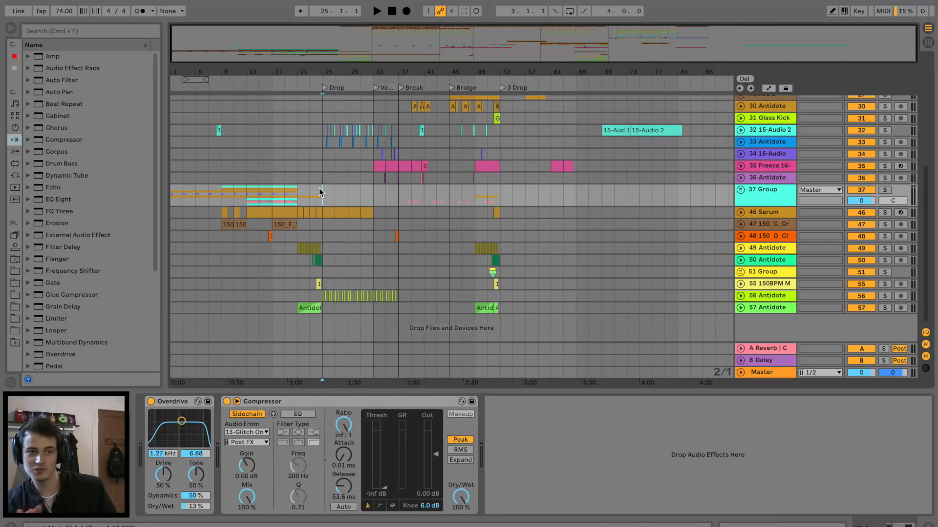
key("space")
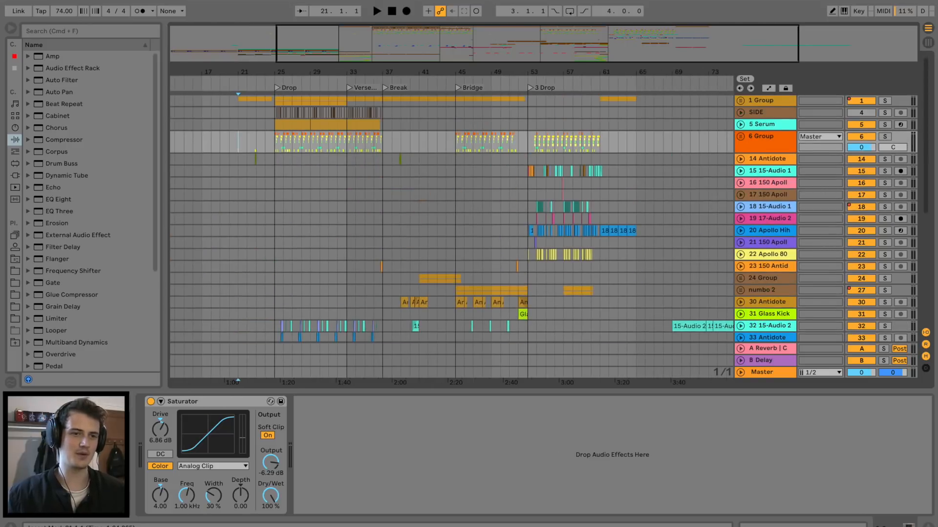
scroll(452, 235, "left", 5)
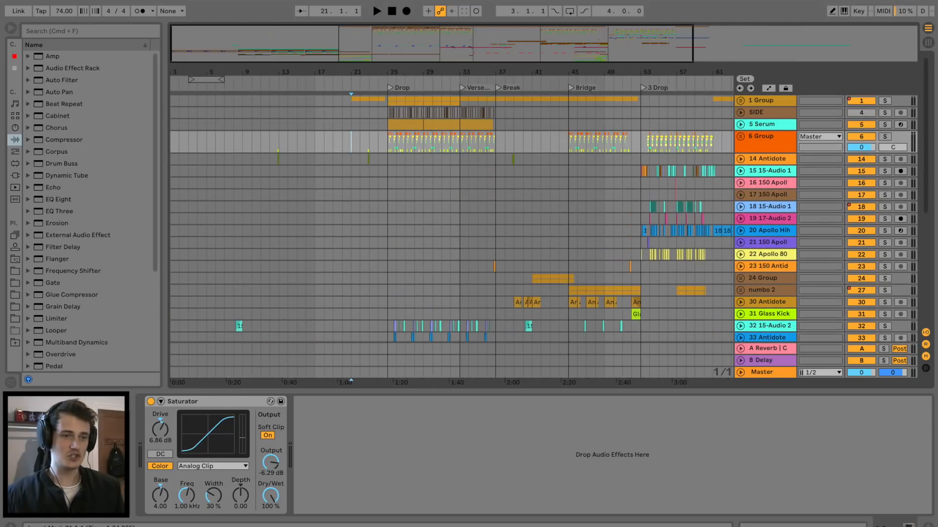
scroll(395, 234, "up", 10)
key("space")
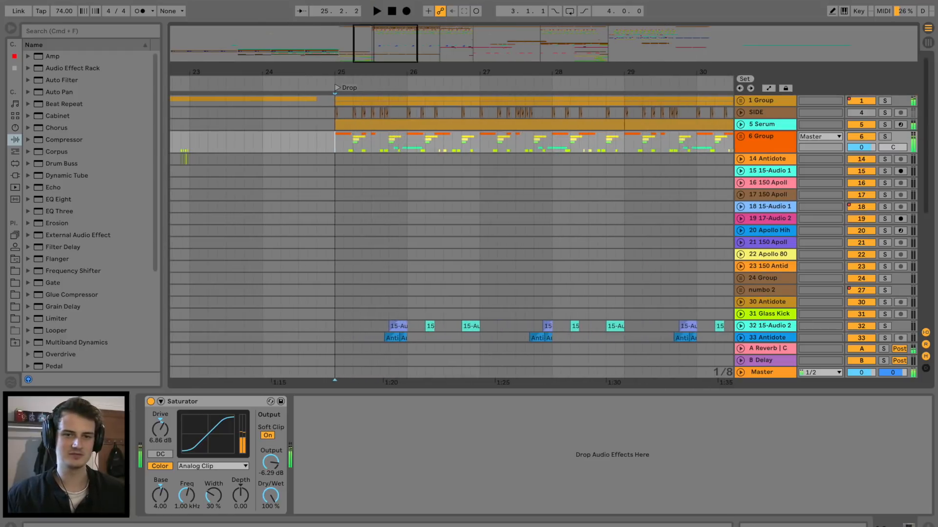
Step: Unfold and solo 6 Group, and insert a new audio track directly below the 7 Antidote kick track
key("Right")
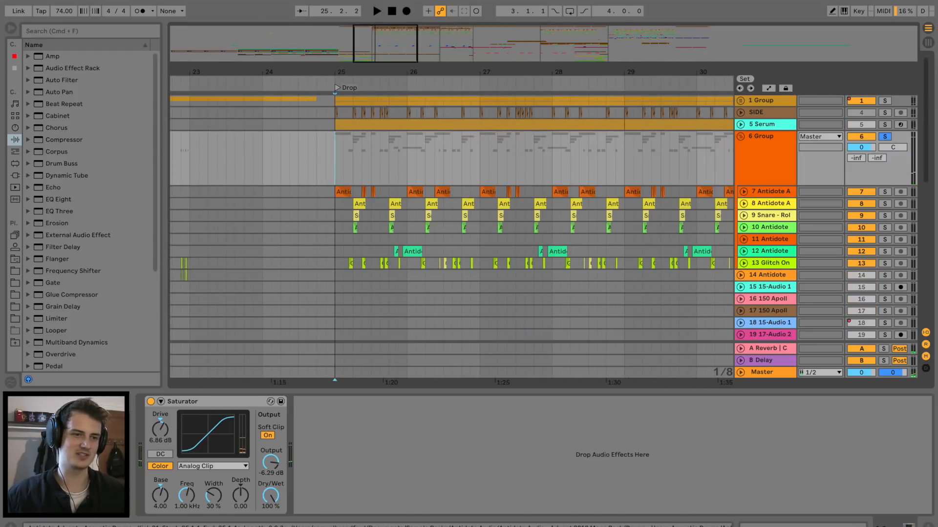
left_click(343, 192)
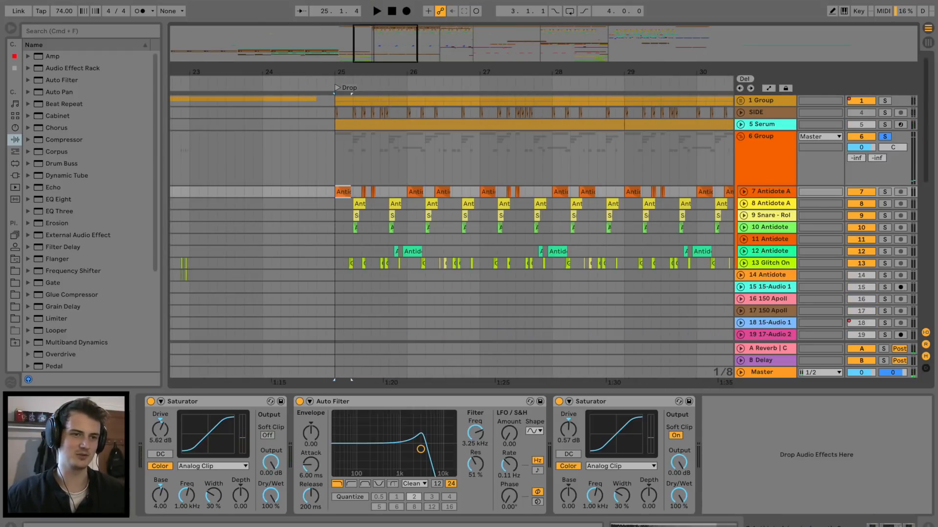
scroll(354, 125, "up", 5)
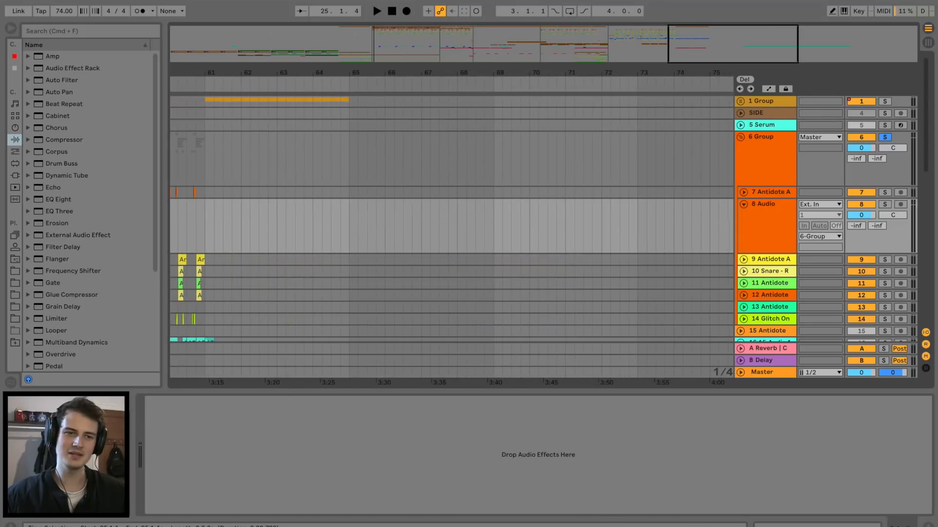
Step: Play the short kick clip after the 3 Drop marker on track 7 and copy it to the new track 8 at 25.1.1
left_click(406, 192)
key("space")
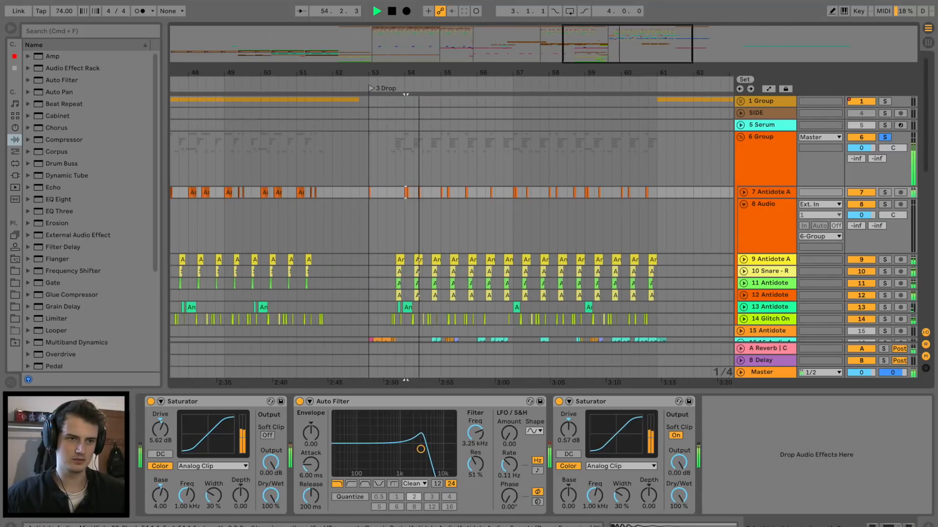
scroll(452, 234, "left", 10)
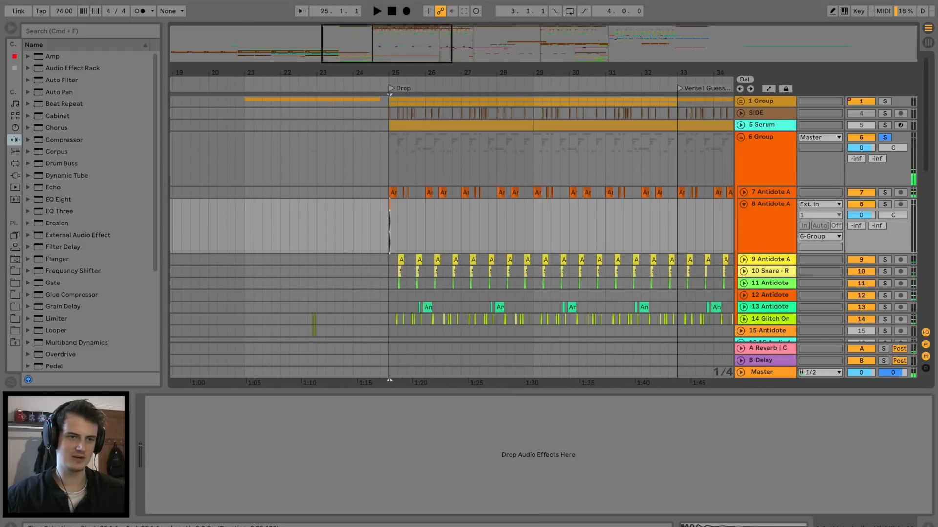
scroll(247, 381, "left", 2)
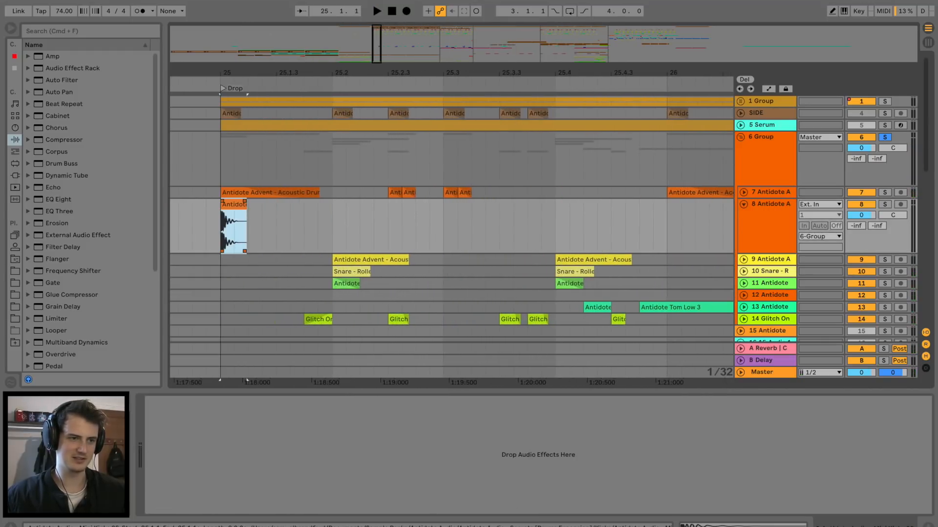
Step: Paste copies of the short kick on track 8 under track 7's paired kicks at 25.2.3 and 25.3.1
key("space")
key("space")
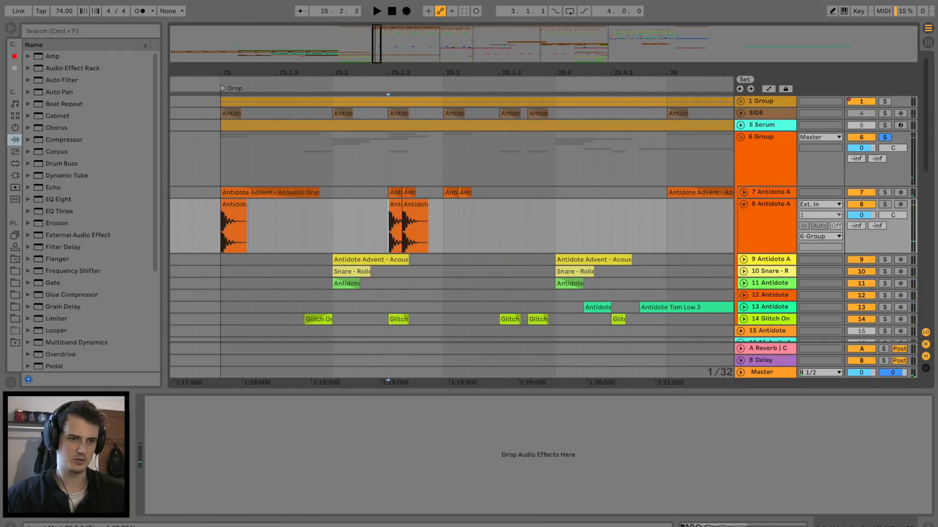
left_click(444, 226)
key("super+v")
left_click(457, 226)
key("super+v")
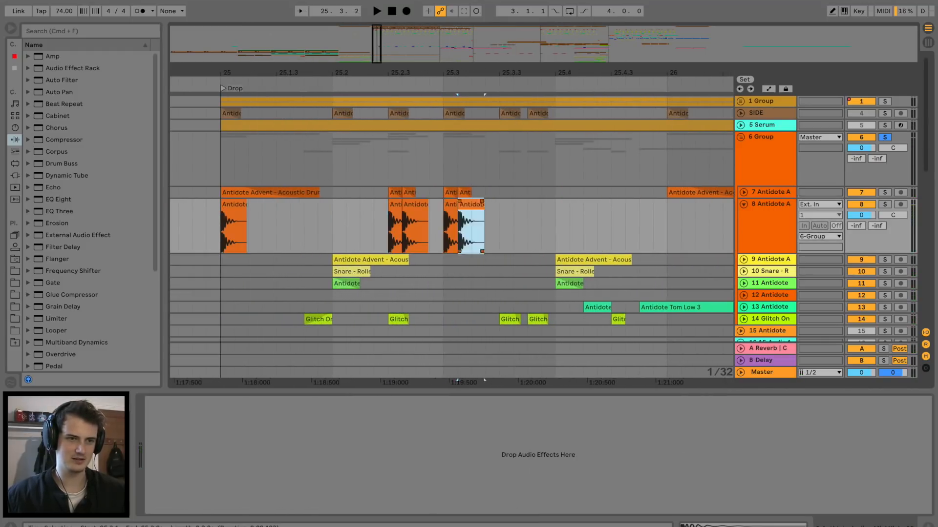
Step: Play back the layered kicks in bar 25 and paste another short kick on track 8 at 26.1.1
left_click(373, 226)
key("space")
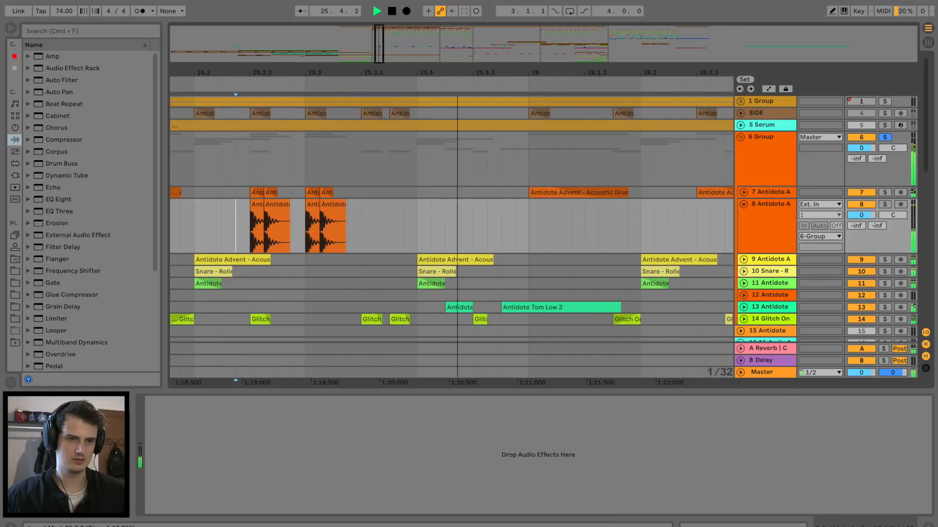
left_click(529, 226)
key("super+v")
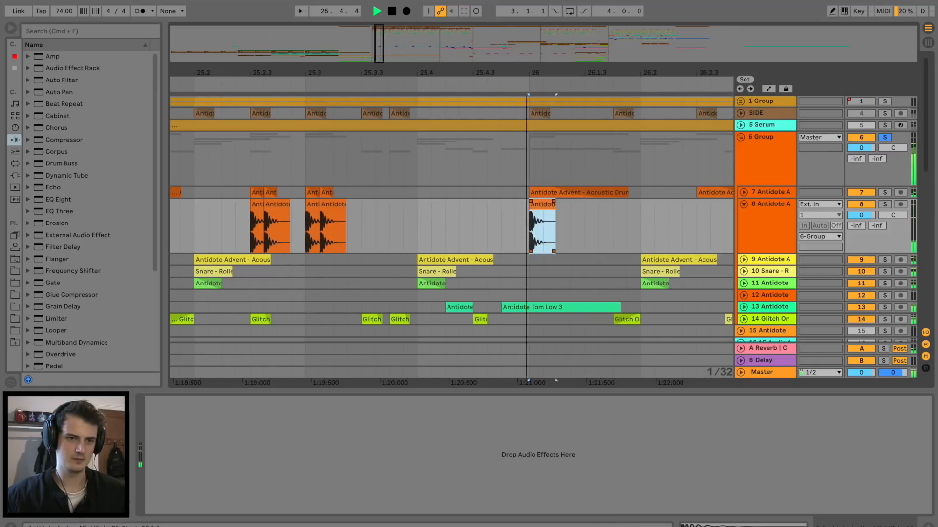
key("space")
Step: Paste the short kick on track 8 at 26.2.3 and 27.1.1, following the kicks on track 7
scroll(529, 227, "right", 5)
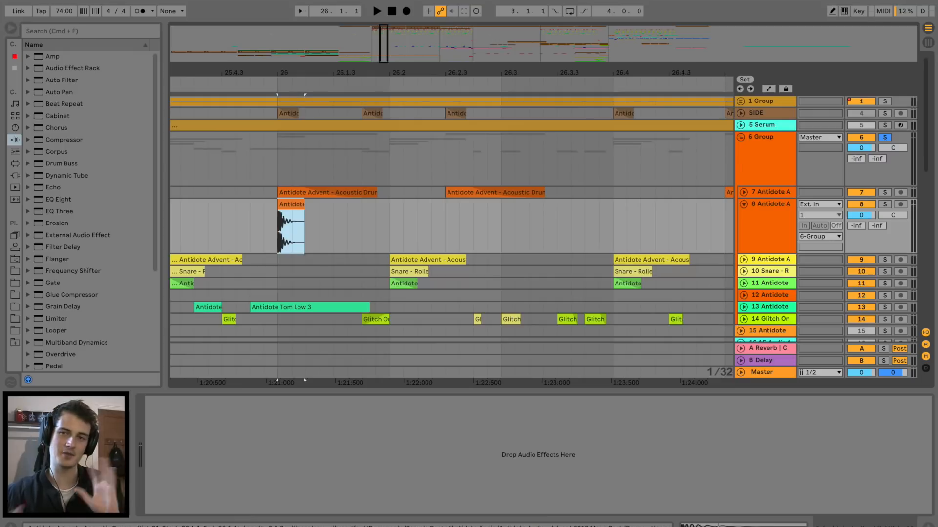
left_click(280, 201)
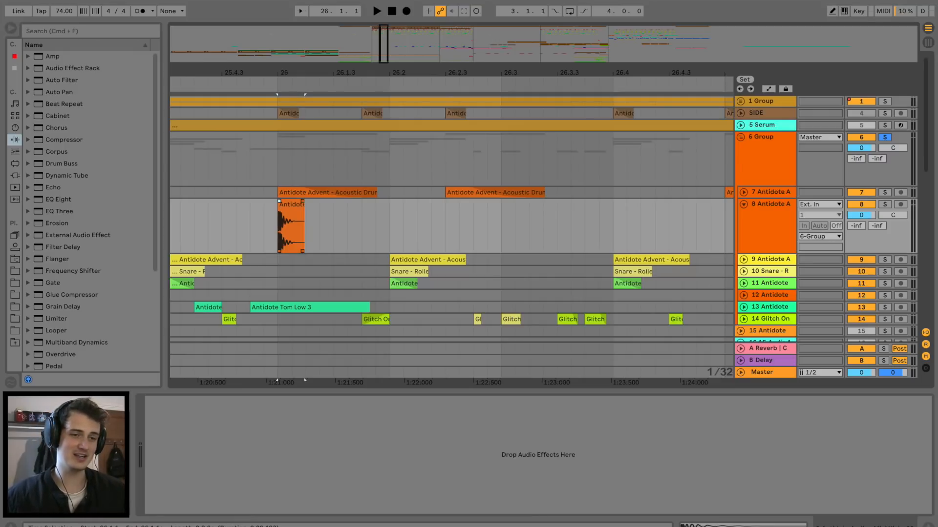
key("super+v")
scroll(446, 226, "right", 5)
left_click(447, 227)
key("super+v")
scroll(447, 226, "right", 5)
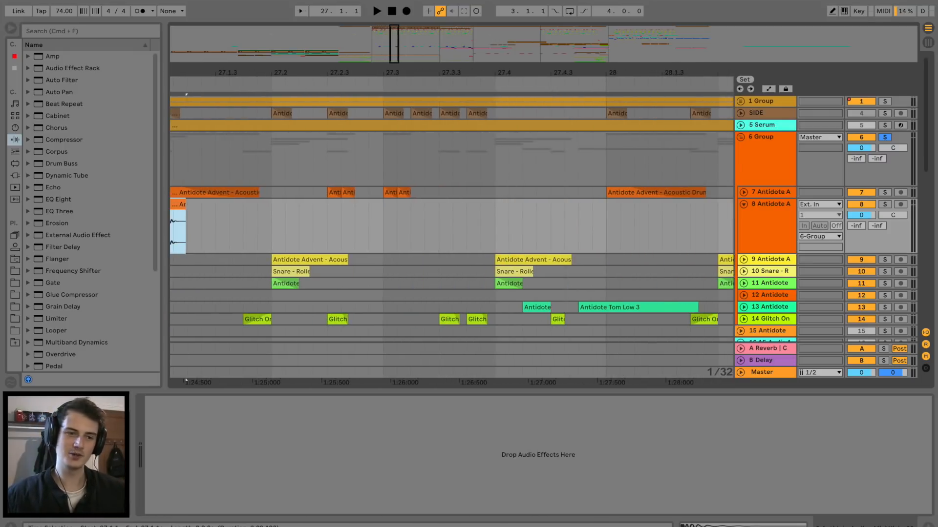
Step: Paste short kick pairs on track 8 at 27.2.3 and 27.3.1, and repeat the kick pattern up to the Break marker
left_click(327, 226)
key("super+v")
left_click(341, 227)
key("super+v")
left_click(384, 226)
key("super+v")
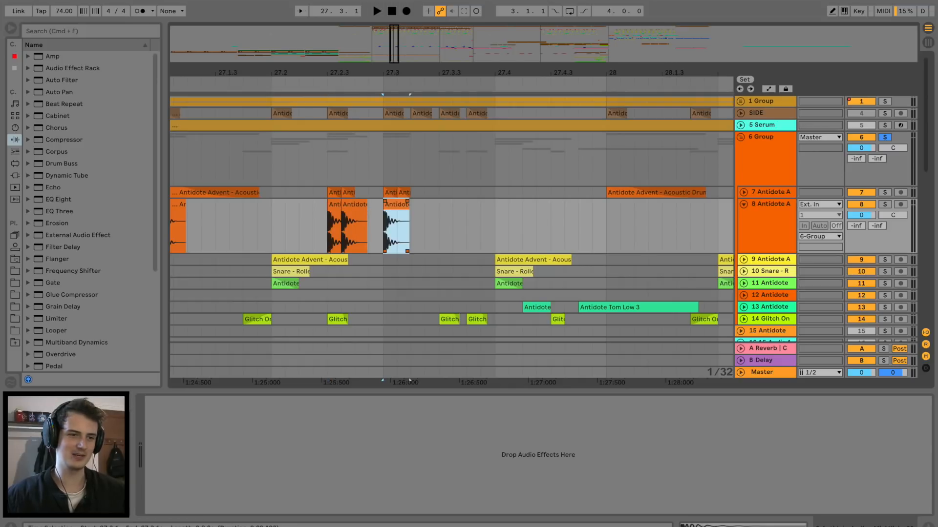
left_click(397, 226)
key("super+v")
key("space")
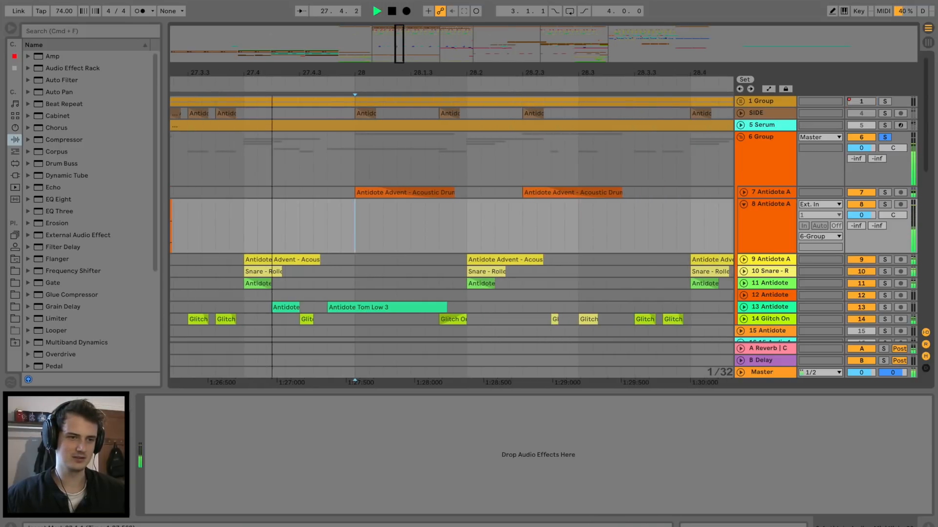
scroll(405, 226, "down", 5)
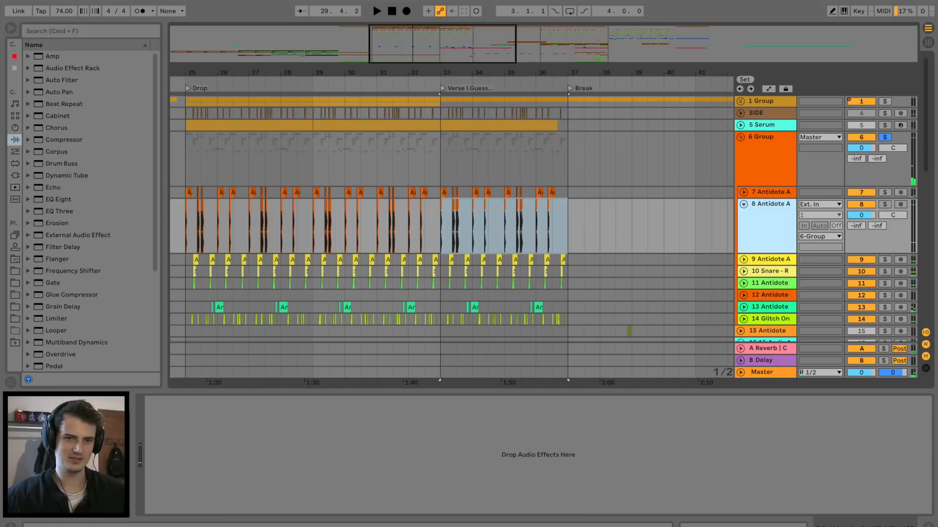
Step: Swap the kick clips of tracks 7 and 8 between bars 25 and 37 using a temporary audio track, and delete that track
left_click(770, 192)
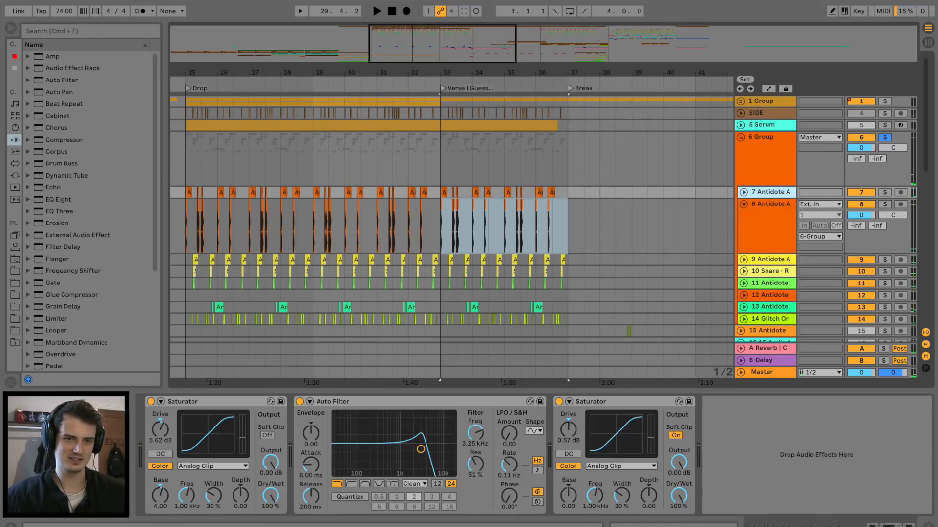
key("super+t")
scroll(552, 226, "left", 1)
left_click_drag(631, 193, 252, 224)
left_click_drag(528, 283, 612, 193)
left_click(765, 266)
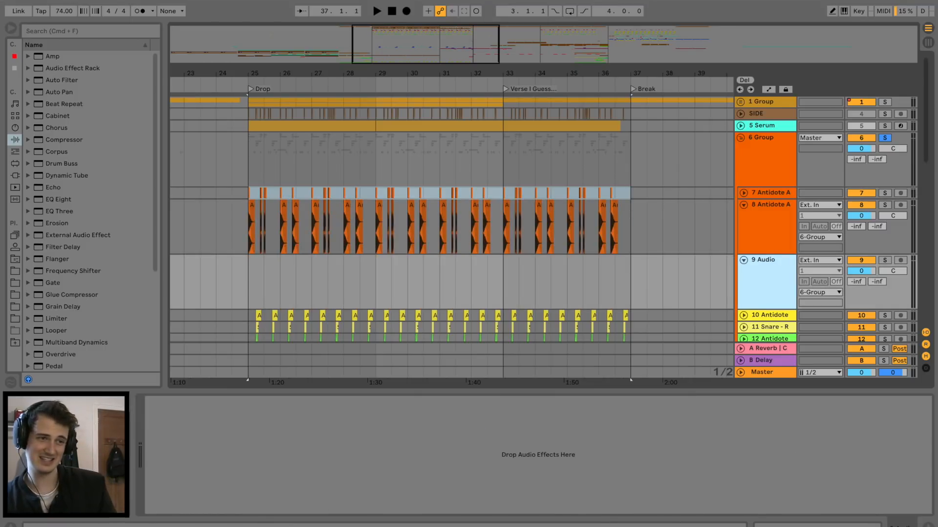
key("Delete")
Step: Lower track 8 to -15.3 dB and play the Drop with 6 Group unsoloed
key("space")
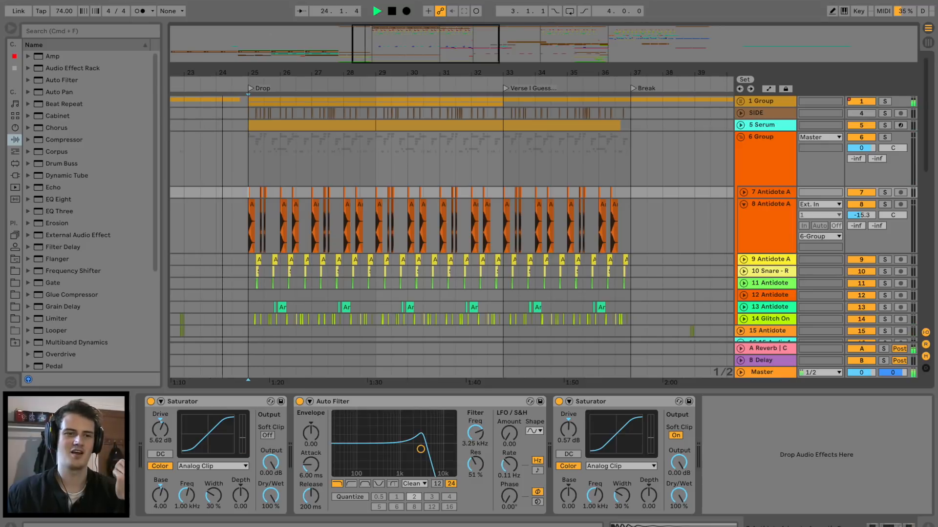
scroll(600, 209, "up", 5)
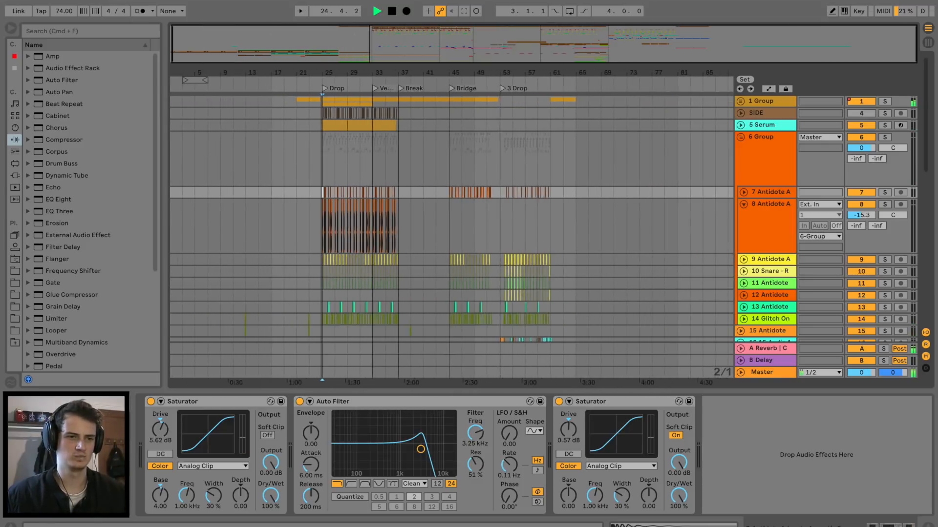
scroll(601, 209, "up", 2)
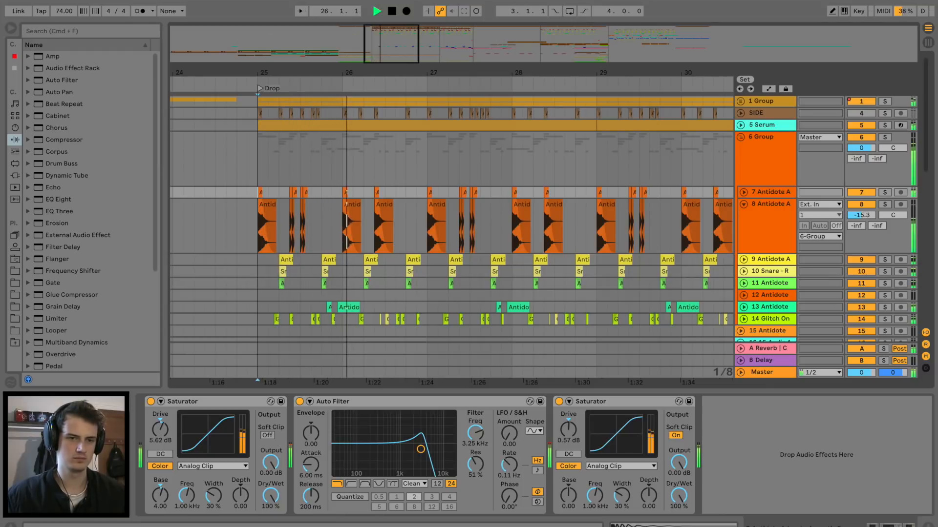
Step: On 2 Serum, set the first compressor's release to 19.8 ms and the release of the compressor sidechained to 7-Antidote to 177 ms
left_click(594, 209)
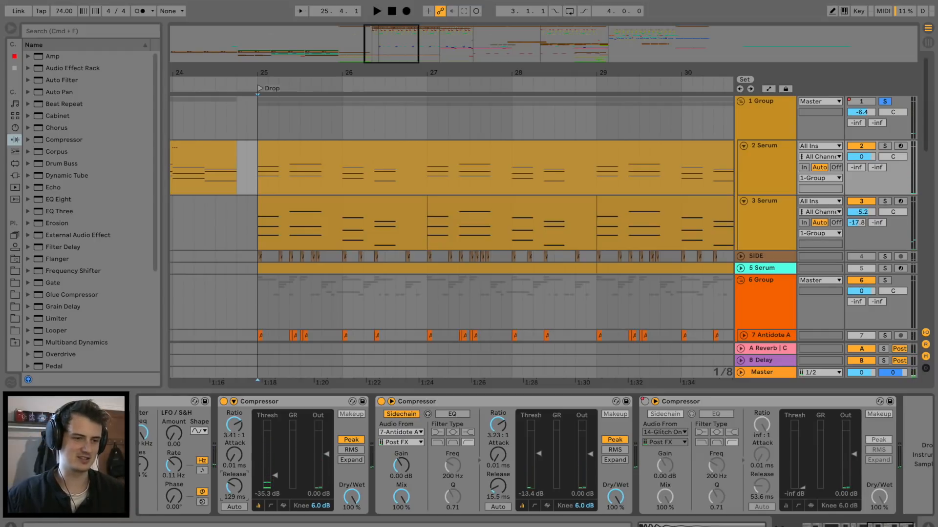
scroll(595, 262, "down", 4)
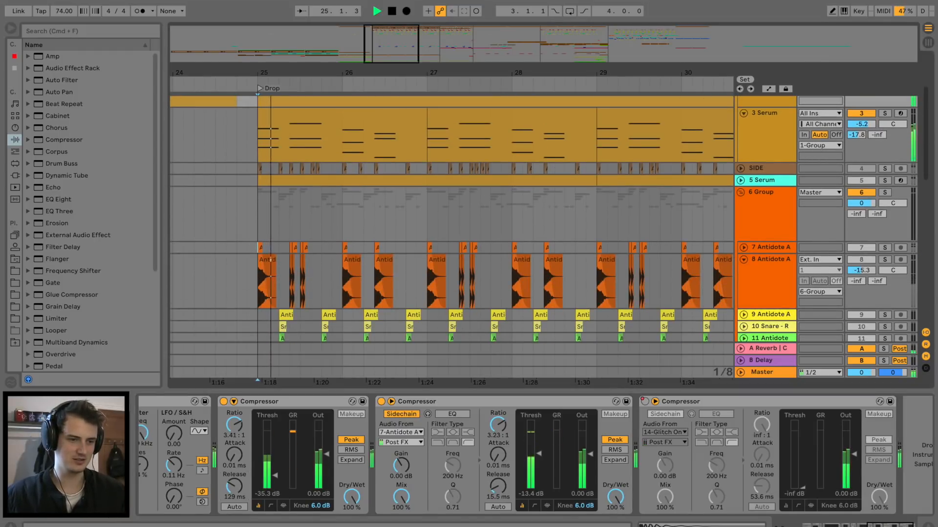
scroll(595, 263, "up", 4)
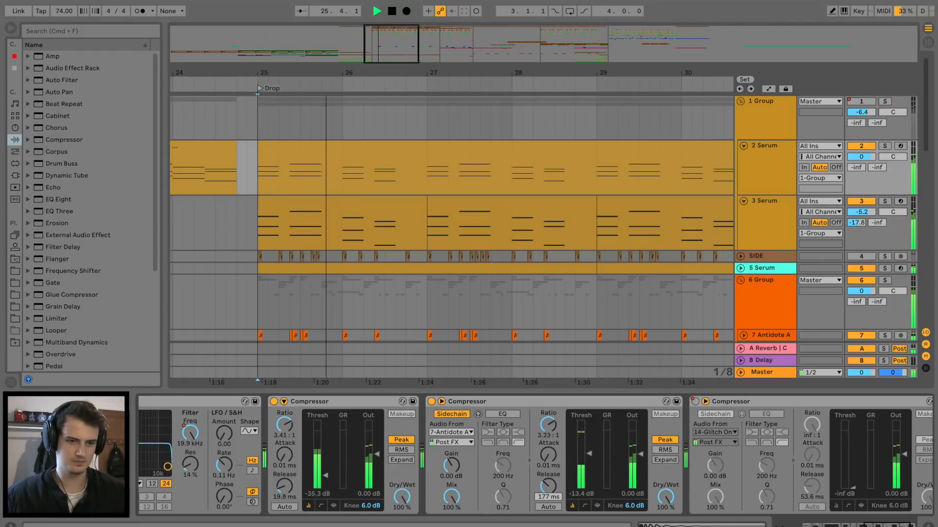
left_click_drag(548, 486, 548, 456)
scroll(548, 487, "right", 3)
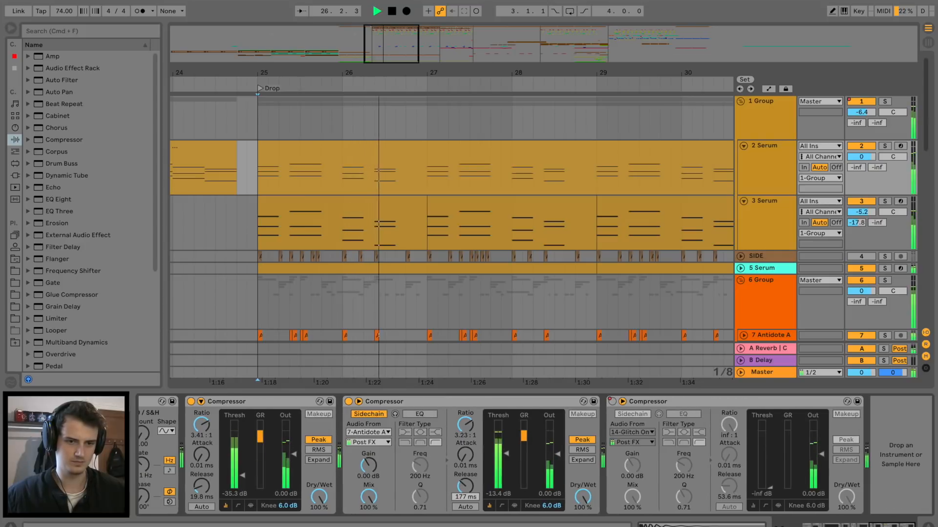
Step: On 3 Serum, set the release of the compressor sidechained to SIDE to 33.9 ms and lengthen the 7-Antidote compressor's release
left_click(766, 215)
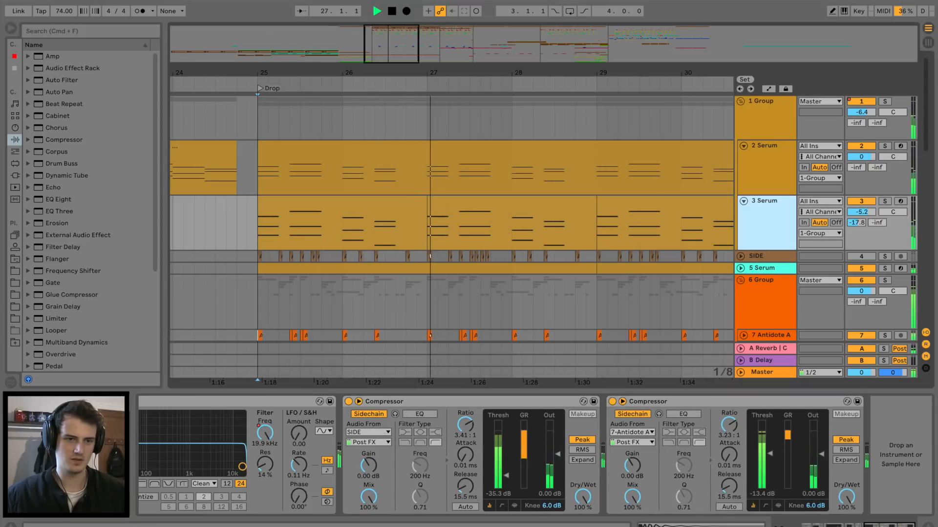
left_click(465, 486)
left_click_drag(465, 486, 465, 478)
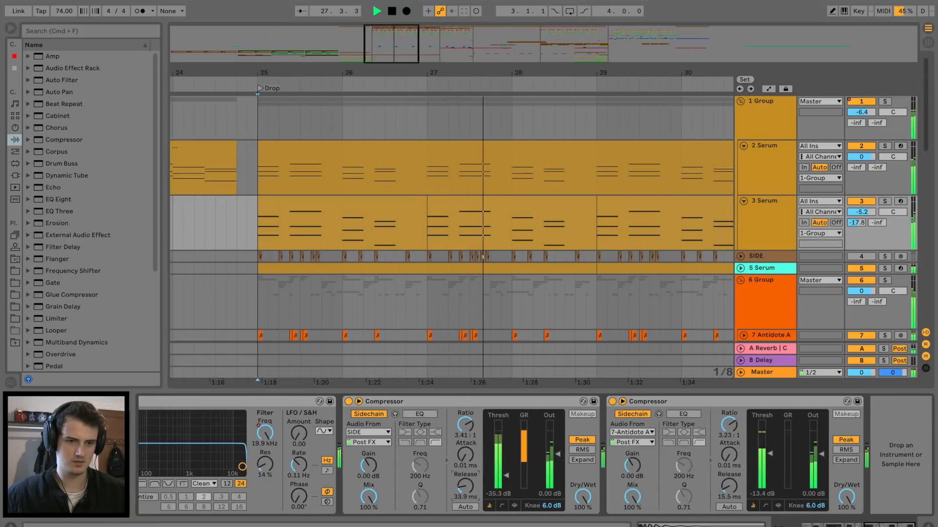
left_click_drag(729, 487, 729, 461)
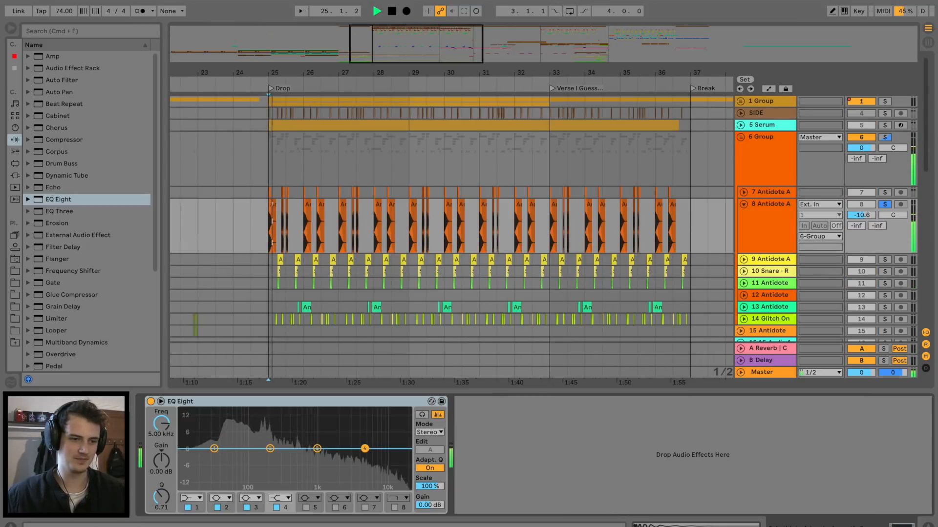
Step: Cut track 8's upper frequencies in EQ Eight, with band 2 at 147 Hz and -6.07 dB, and play it with 6 Group unsoloed
key("space")
left_click_drag(365, 449, 260, 464)
key("space")
key("space")
key("space")
key("space")
left_click(884, 137)
key("space")
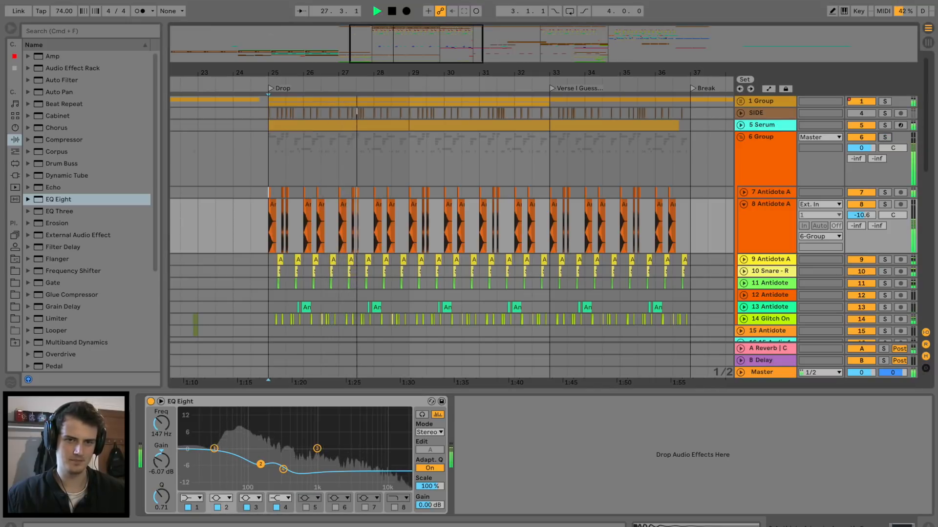
Step: Play the end of the bridge around bar 52 and look over the tracks leading into 3 Drop
left_click(233, 225)
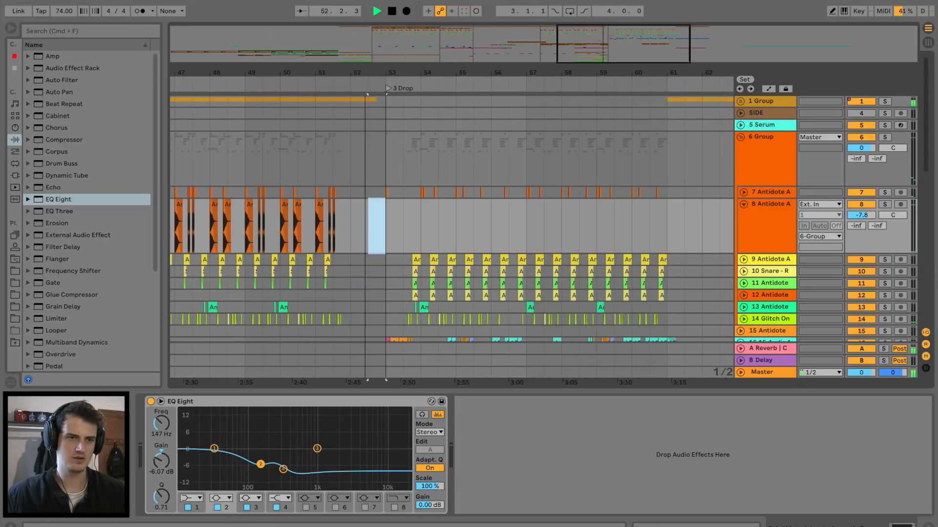
scroll(480, 224, "down", 4)
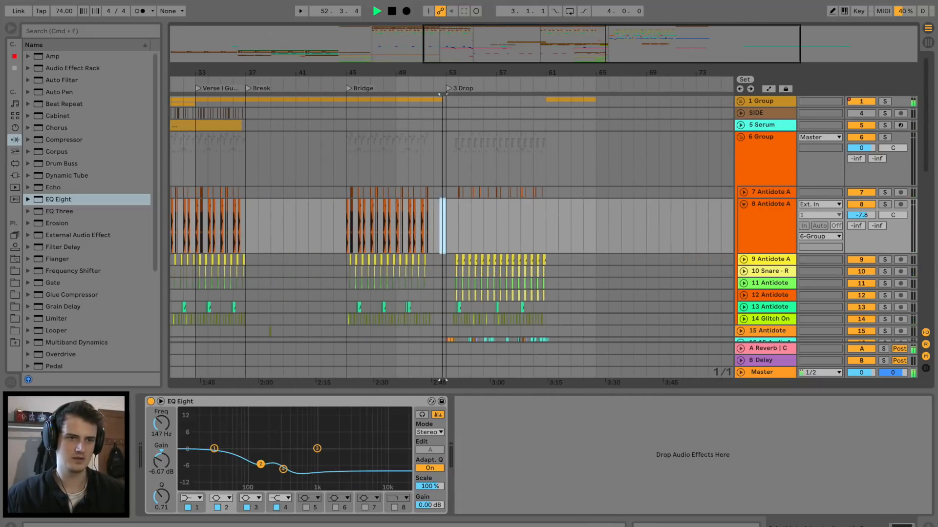
scroll(430, 225, "up", 5)
key("space")
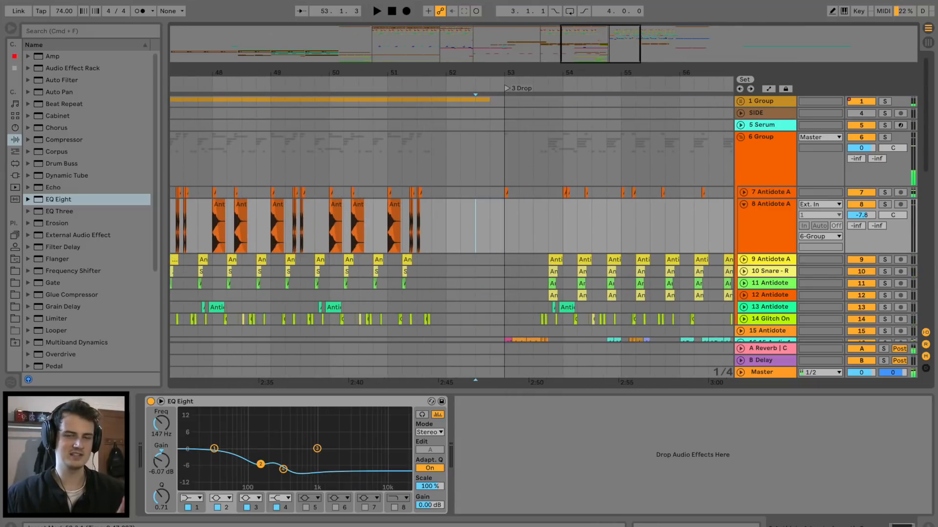
scroll(386, 209, "down", 10)
left_click(460, 236)
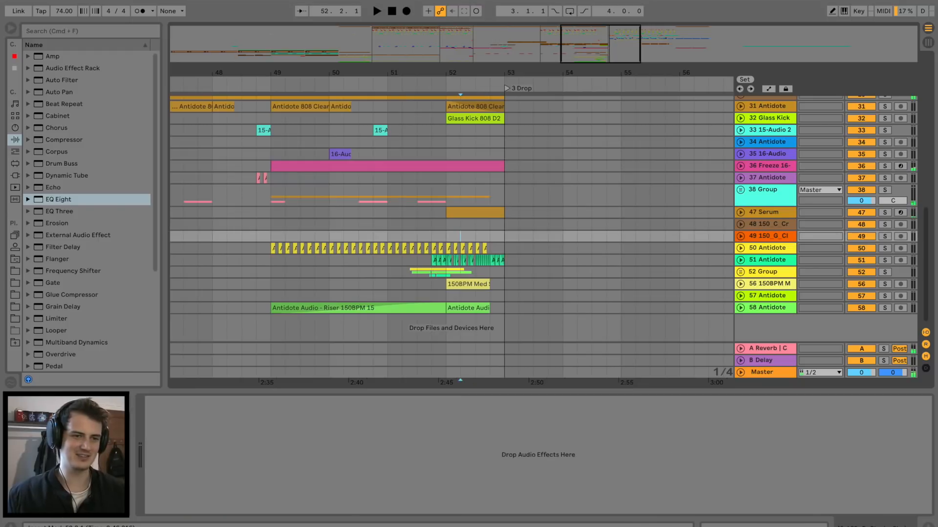
key("space")
scroll(429, 224, "down", 8)
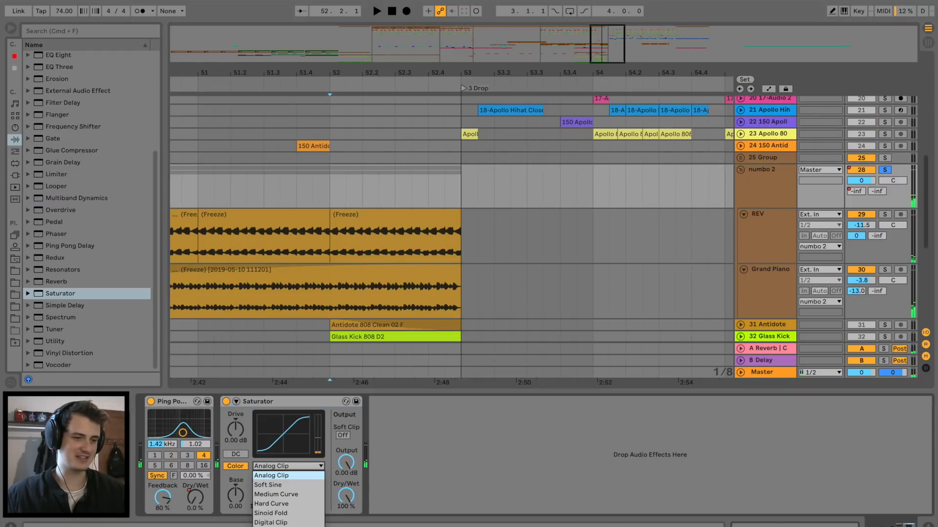
Step: Set the Saturator on numbo 2 to Waveshaper with Base at 36.0 and Curve at 42.2 %, and listen to it
key("Down")
key("Down")
key("Down")
key("Down")
key("Down")
key("Down")
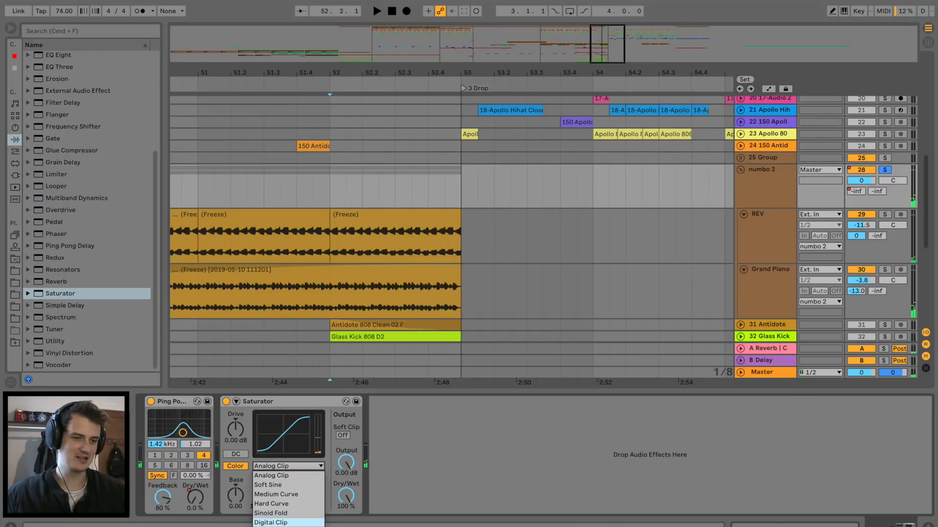
key("Return")
left_click_drag(235, 496, 236, 481)
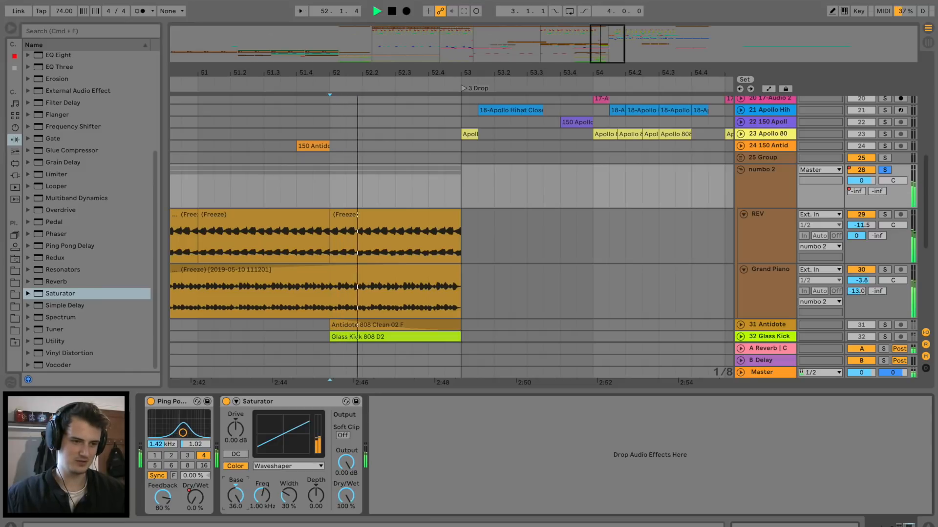
left_click(236, 401)
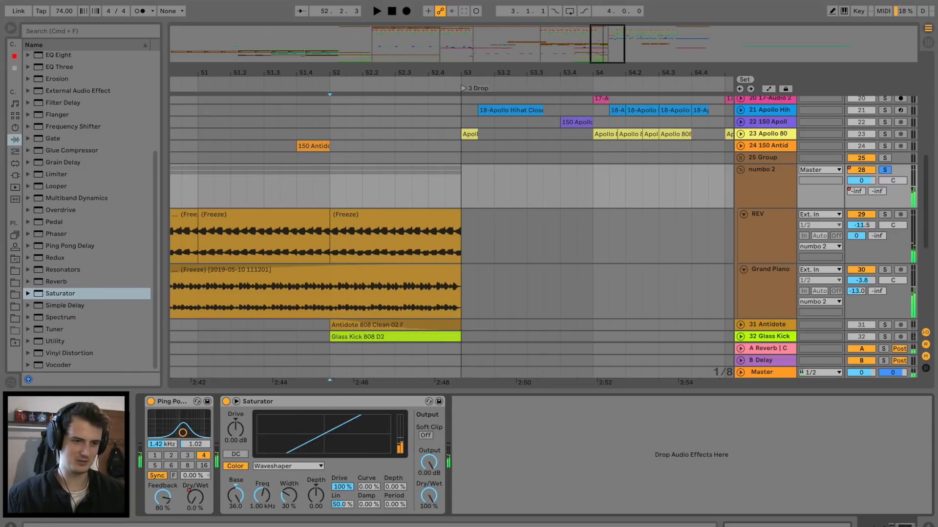
mouse_move(368, 487)
left_mouse_down()
mouse_move(369, 469)
mouse_move(369, 504)
left_mouse_up()
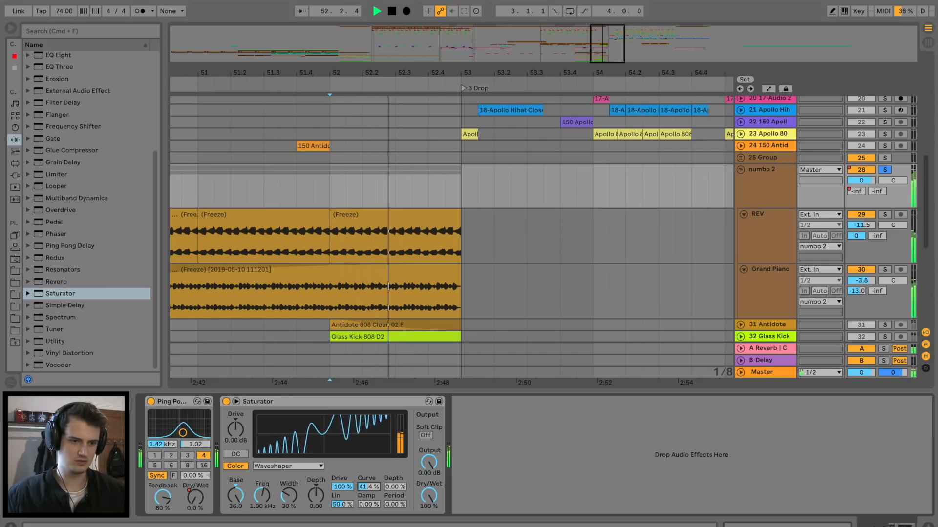
key("space")
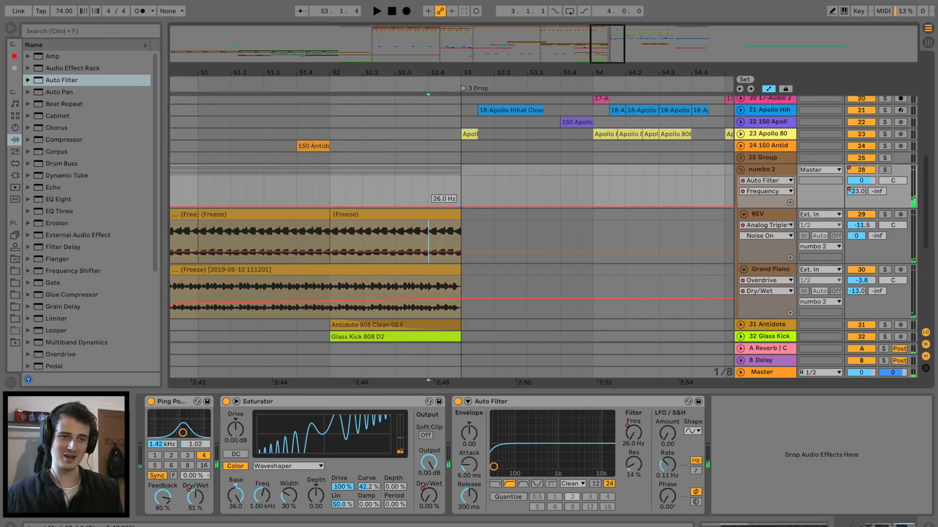
Step: Undo the last automation edit and lower the rise of numbo 2's Auto Filter frequency into 3 Drop, checking it by playback
key("super+z")
key("space")
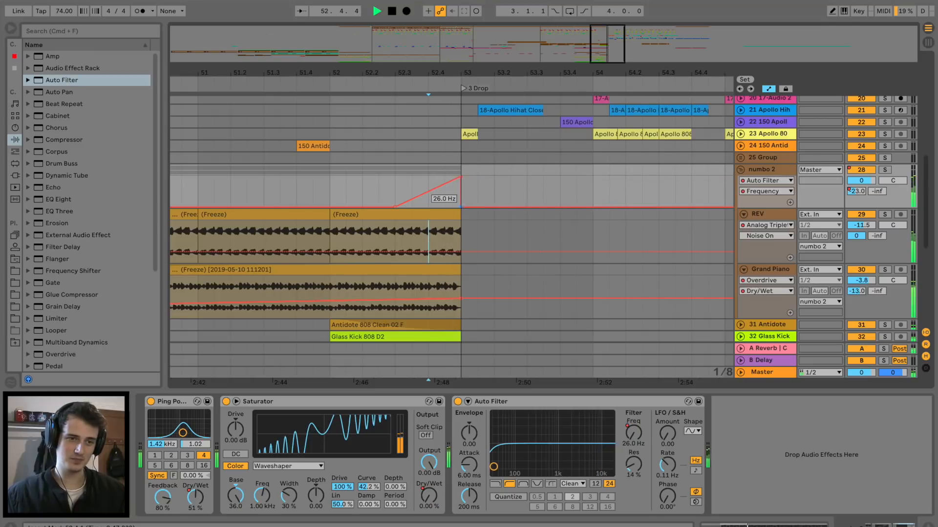
key("space")
mouse_move(437, 188)
left_mouse_down()
mouse_move(435, 201)
mouse_move(450, 190)
mouse_move(450, 197)
left_mouse_up()
key("space")
left_click(413, 191)
key("space")
key("space")
key("space")
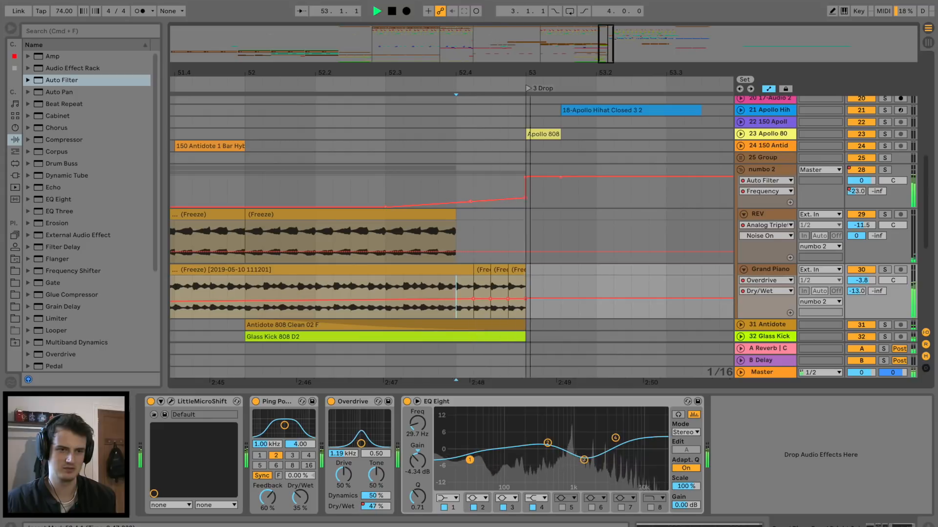
key("space")
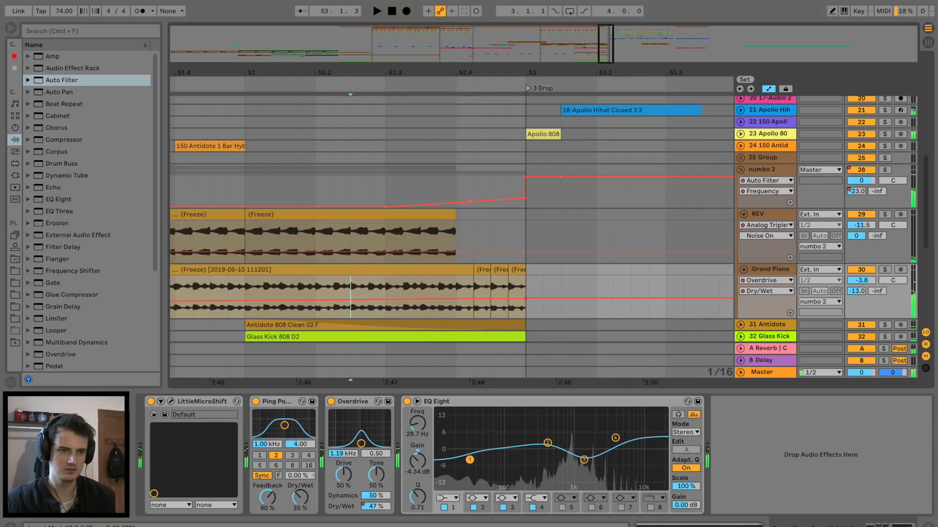
key("space")
Step: Reshape numbo 2's Saturator Dry/Wet automation into a gradual rise from 52.4 to 3 Drop, passing through 73.5 %, and play it
left_click(763, 170)
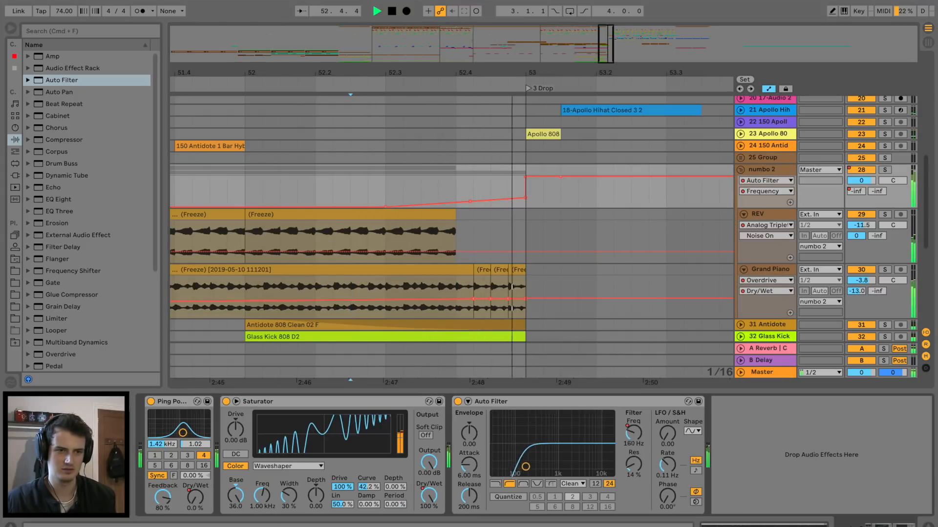
key("space")
key("space")
left_click(429, 496)
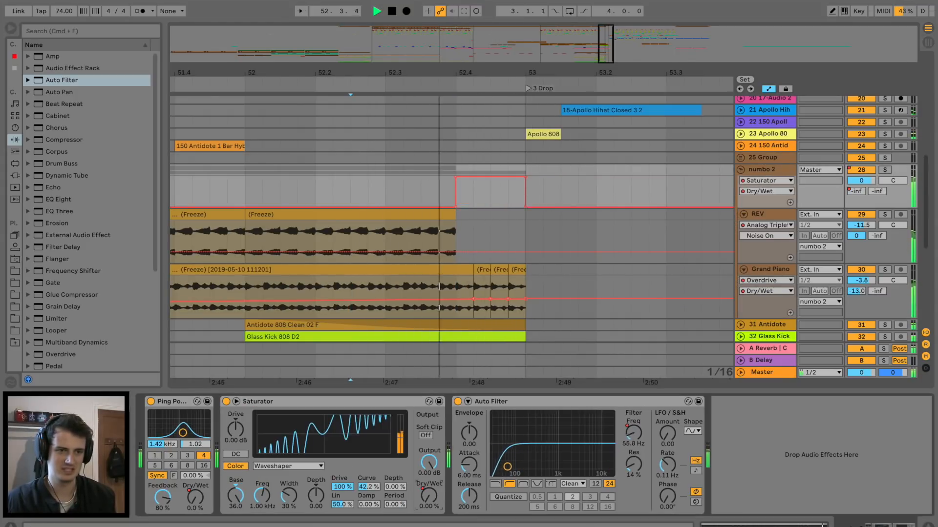
key("space")
key("space")
mouse_move(456, 177)
left_mouse_down()
mouse_move(490, 199)
mouse_move(508, 184)
left_mouse_up()
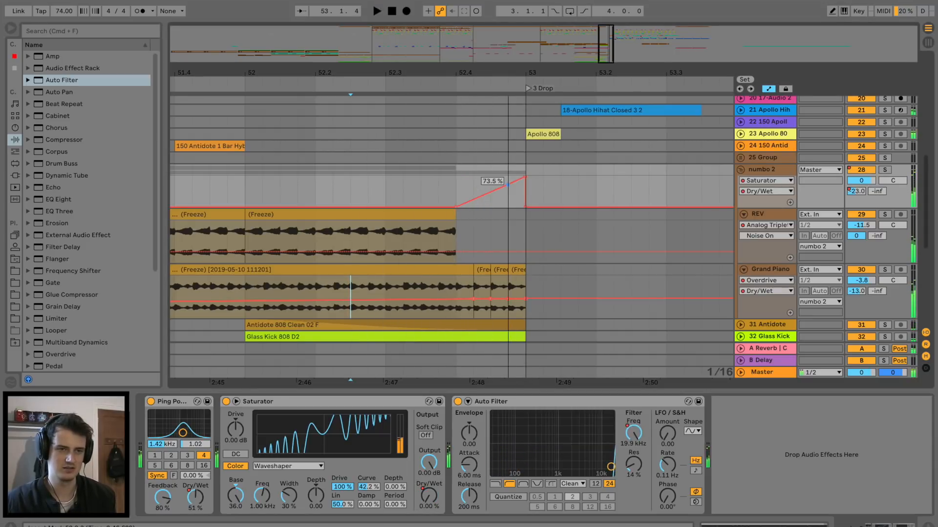
left_click(421, 190)
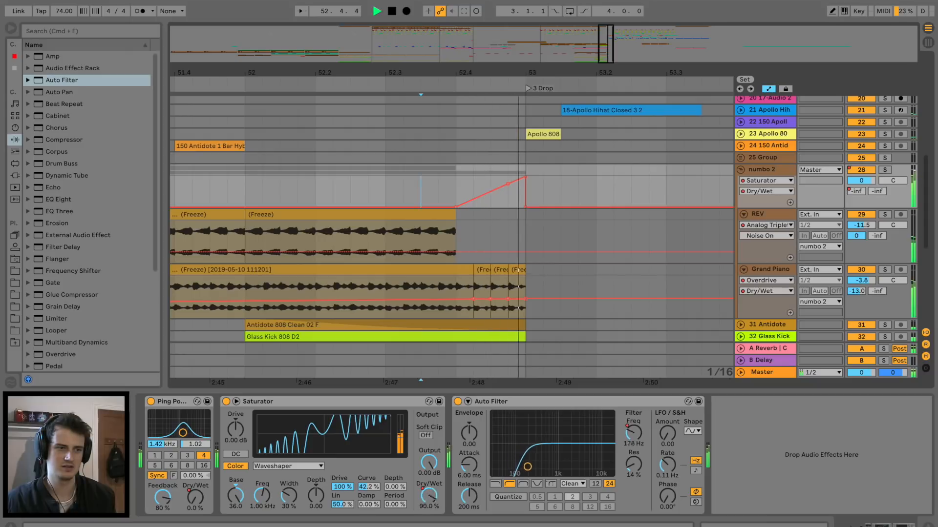
key("space")
Step: Add a Reverb and a Utility to the effects of numbo 2
scroll(88, 195, "down", 5)
double_click(56, 282)
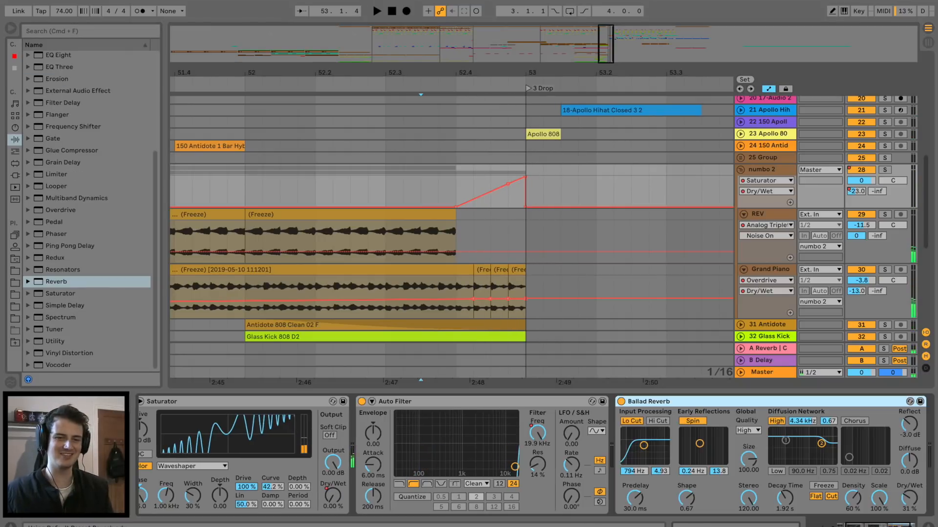
double_click(55, 341)
Step: Automate numbo 2's Utility gain to rise from 0.00 dB at 52.4 to 9.29 dB at the 3 Drop marker
left_click(455, 191)
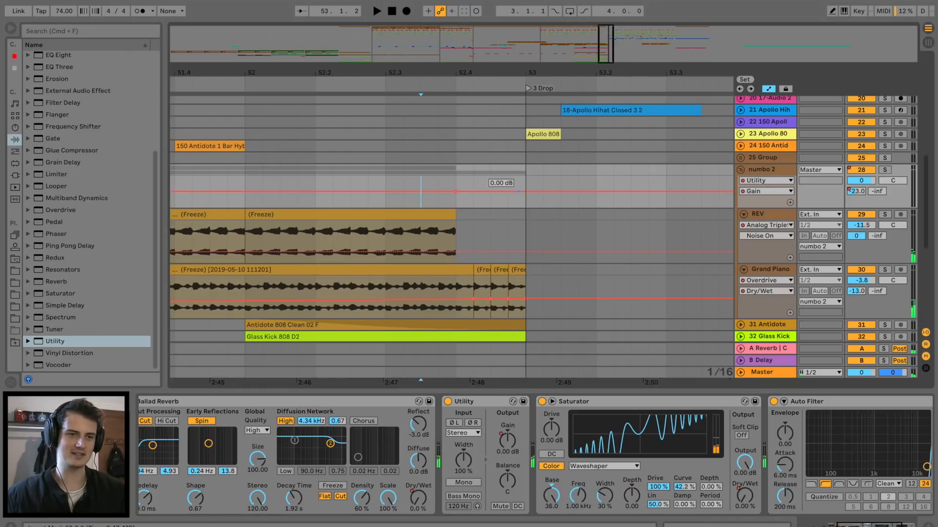
left_click_drag(525, 191, 525, 188)
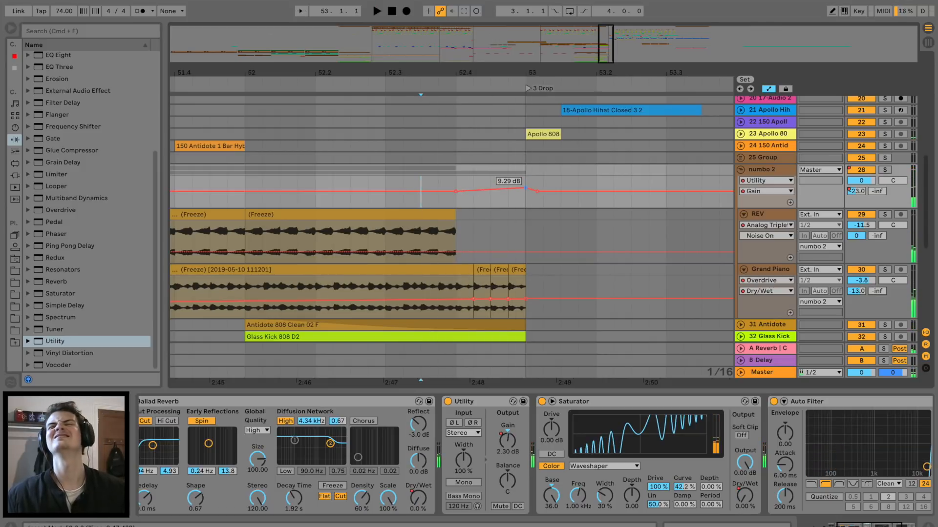
key("space")
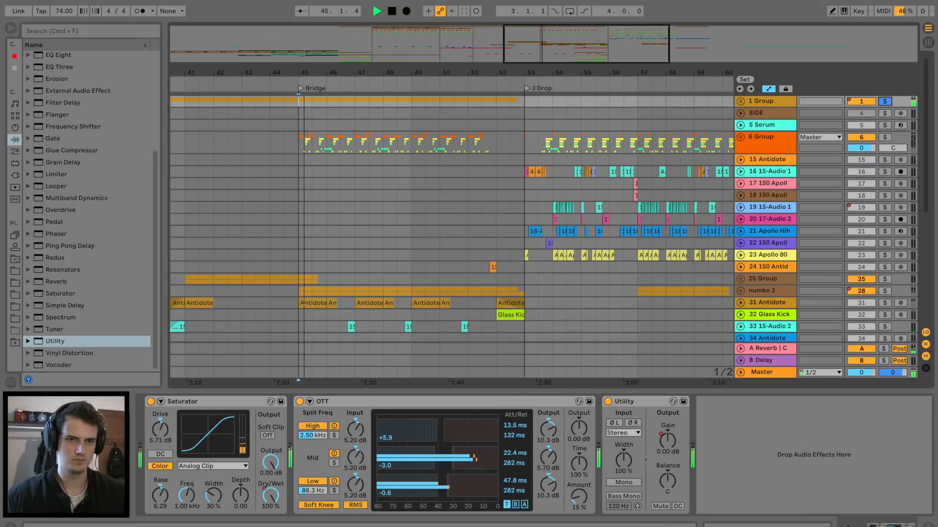
Step: On 2 Serum, set the ratio of the compressor sidechained to 7-Antidote to 8.40:1 and raise its threshold
left_click(741, 101)
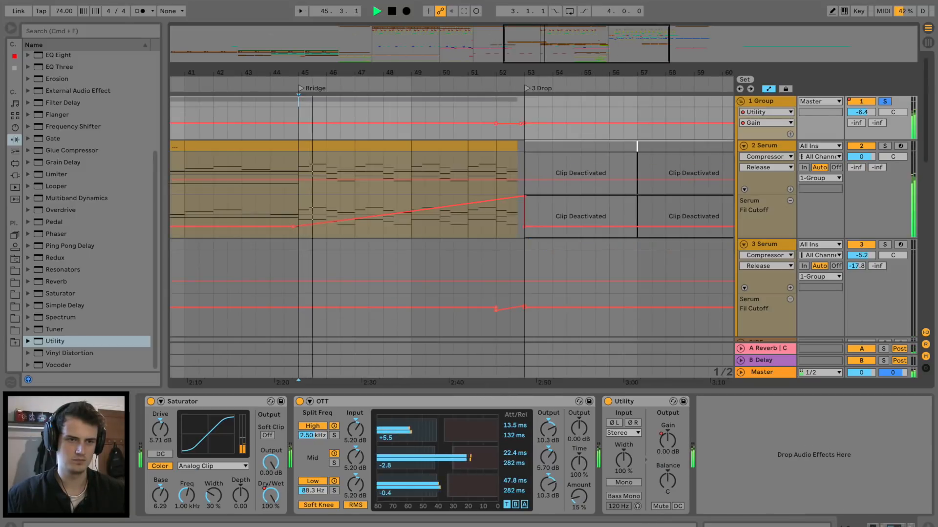
left_click(765, 146)
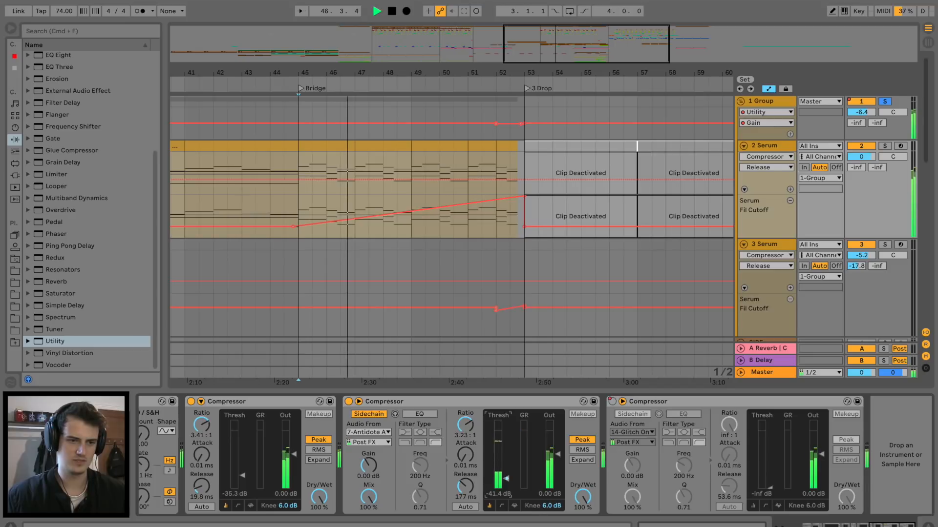
left_click_drag(465, 425, 466, 386)
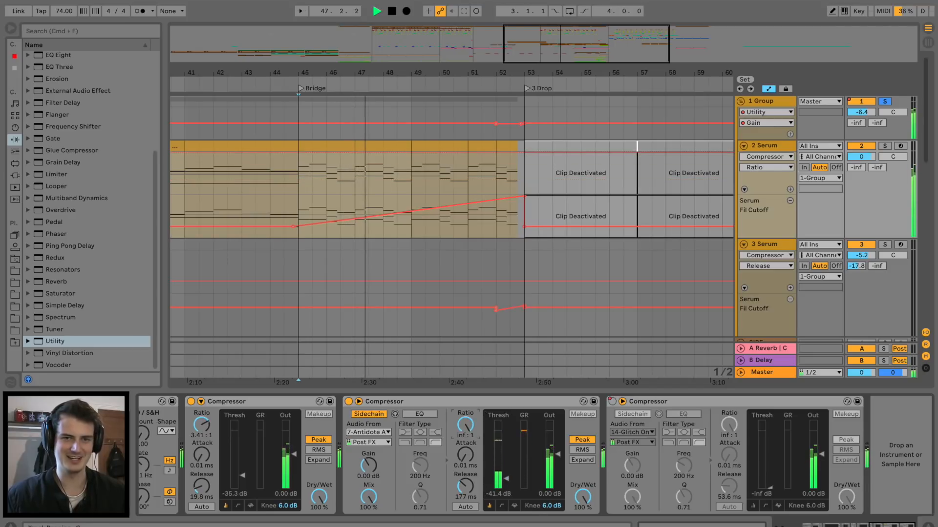
left_click_drag(465, 425, 466, 434)
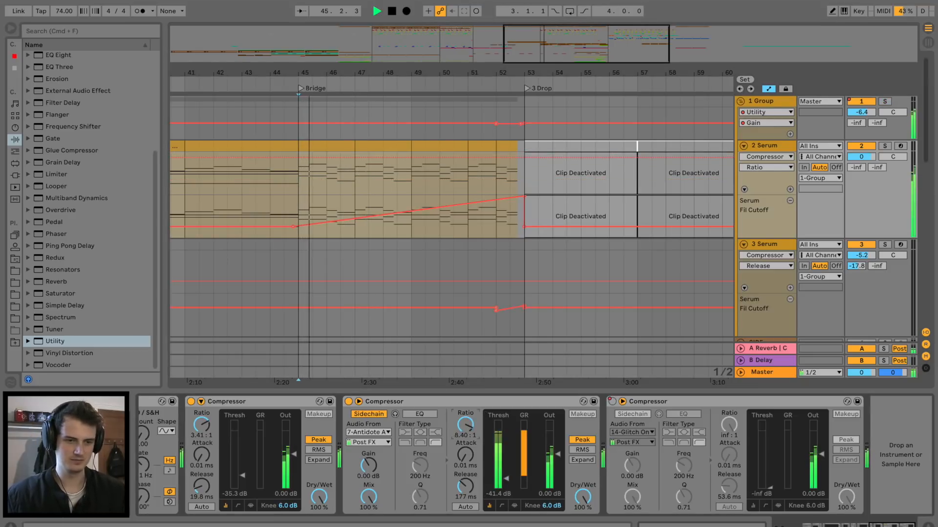
left_click_drag(507, 479, 507, 464)
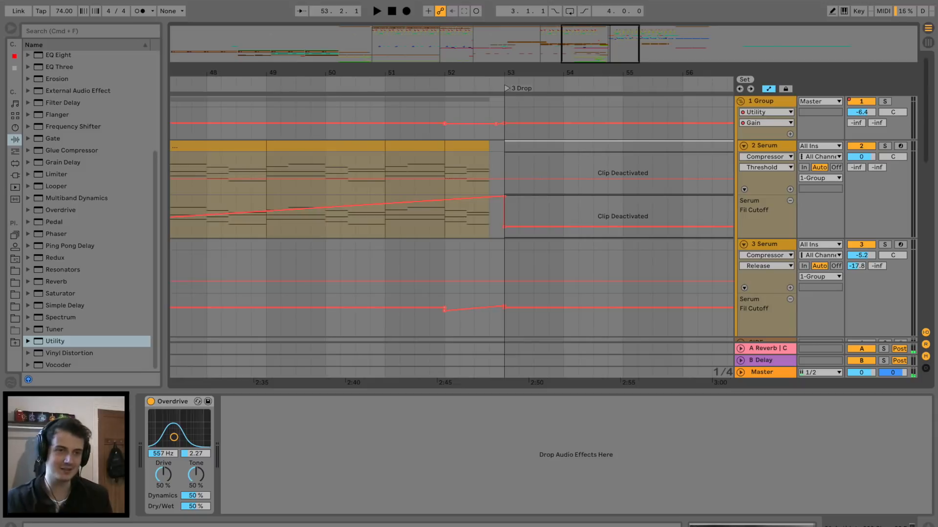
Step: Play the transition into 3 Drop and extend the 52 Group clips from 52.4 up to the marker
scroll(544, 219, "down", 15)
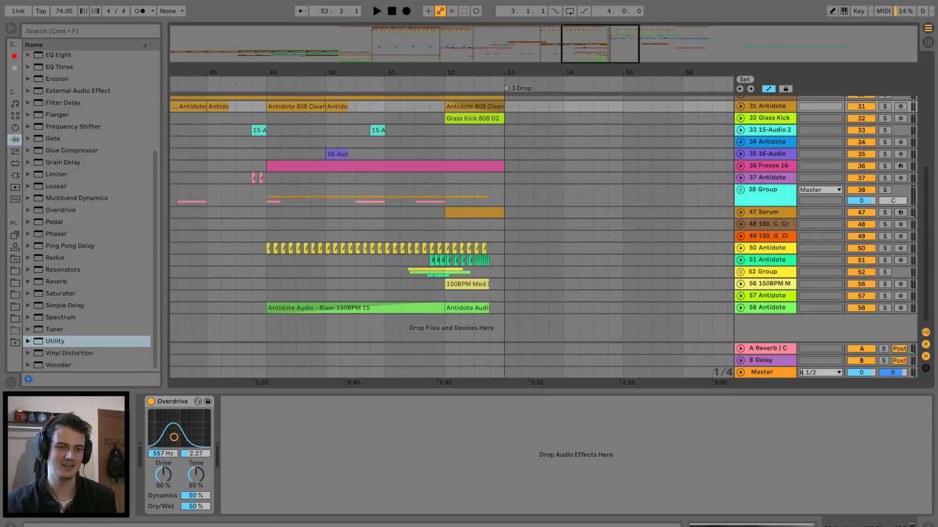
key("super+alt+l")
key("space")
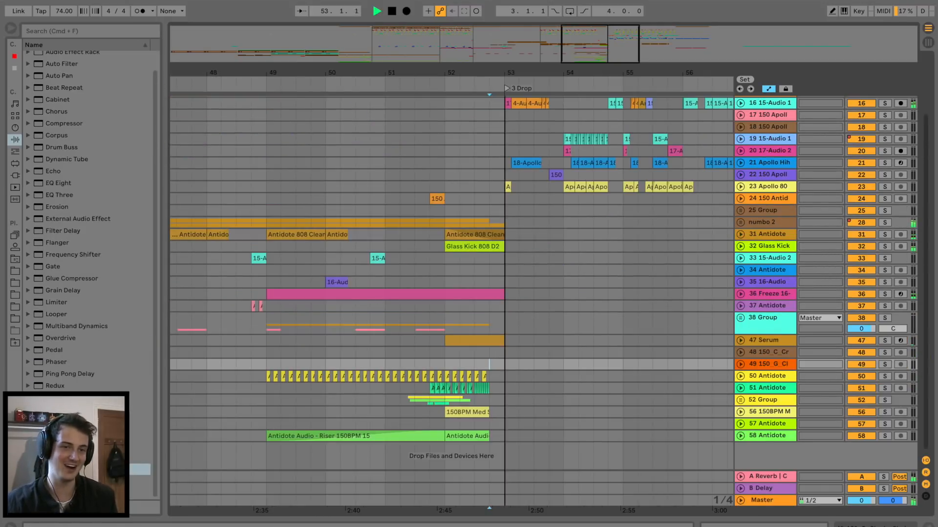
key("plus")
left_click(353, 400)
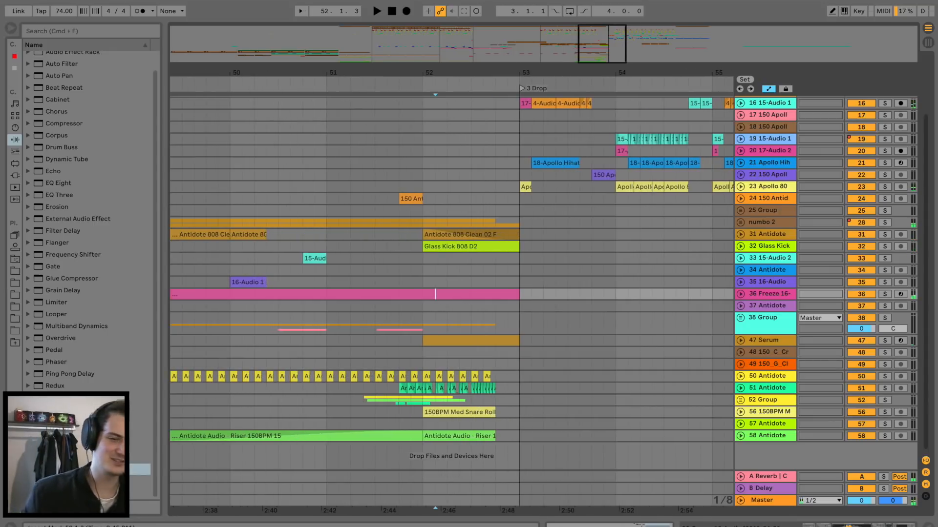
key("space")
key("super+alt+l")
key("plus")
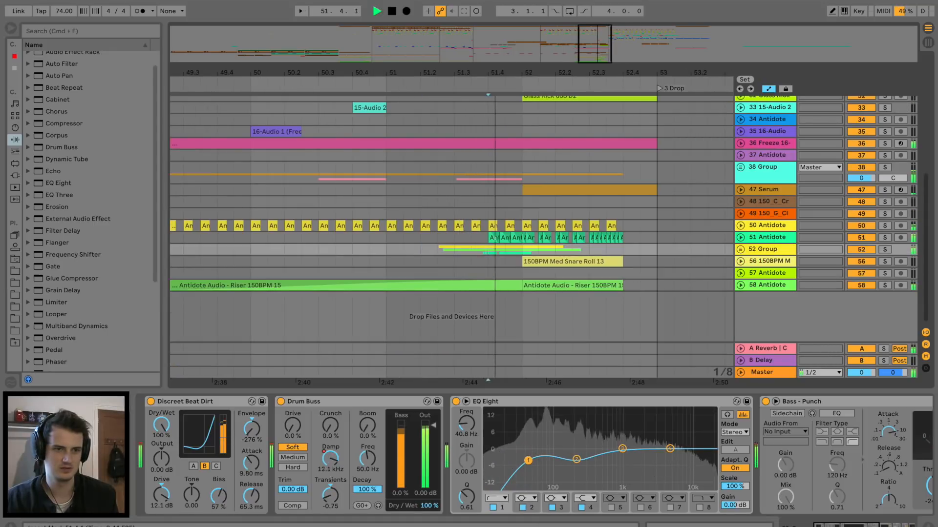
left_click_drag(622, 249, 657, 249)
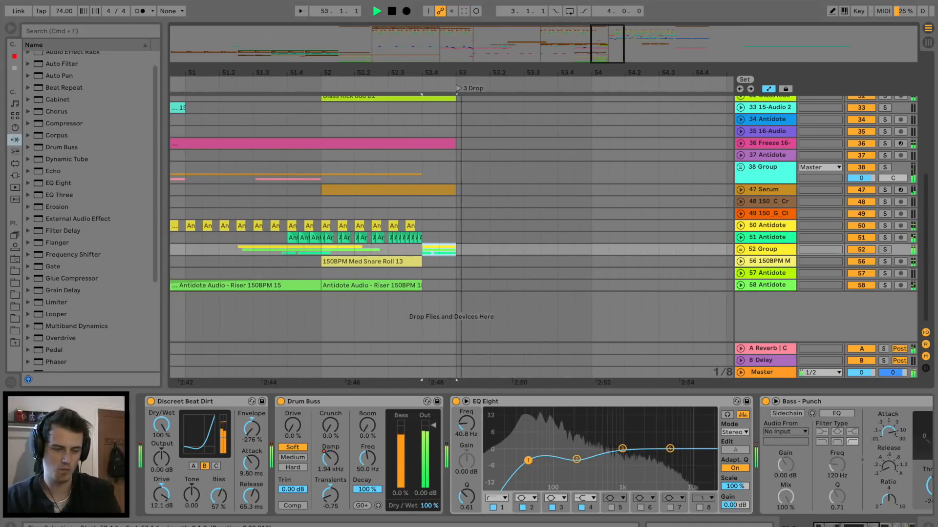
Step: Play from before the 3 Drop marker into the drop to check the fill and transition across all tracks
key("space")
key("space")
scroll(451, 236, "up", 5)
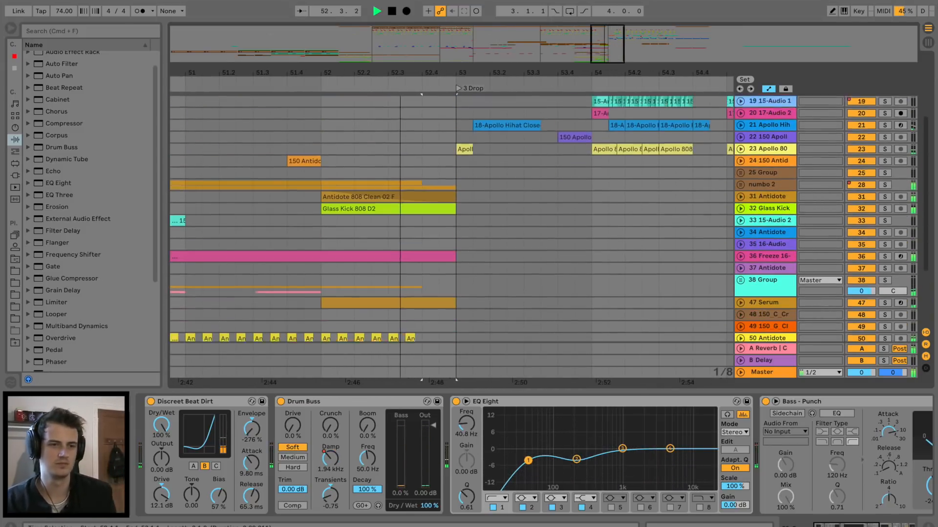
scroll(452, 237, "down", 4)
scroll(451, 237, "up", 8)
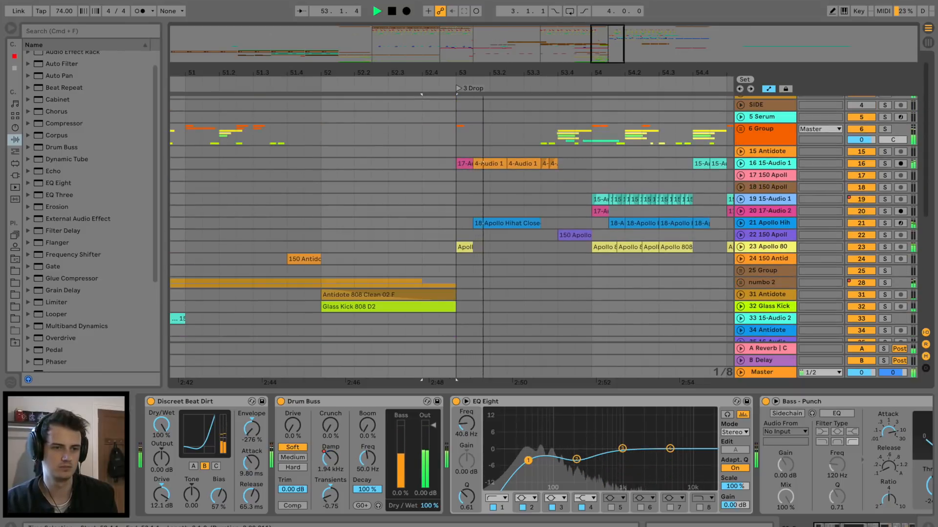
key("space")
Step: Unfold numbo 2, play its transition and show the automation of the Saturator's Dry/Wet amount
left_click(372, 271)
left_click(371, 283)
key("u")
key("space")
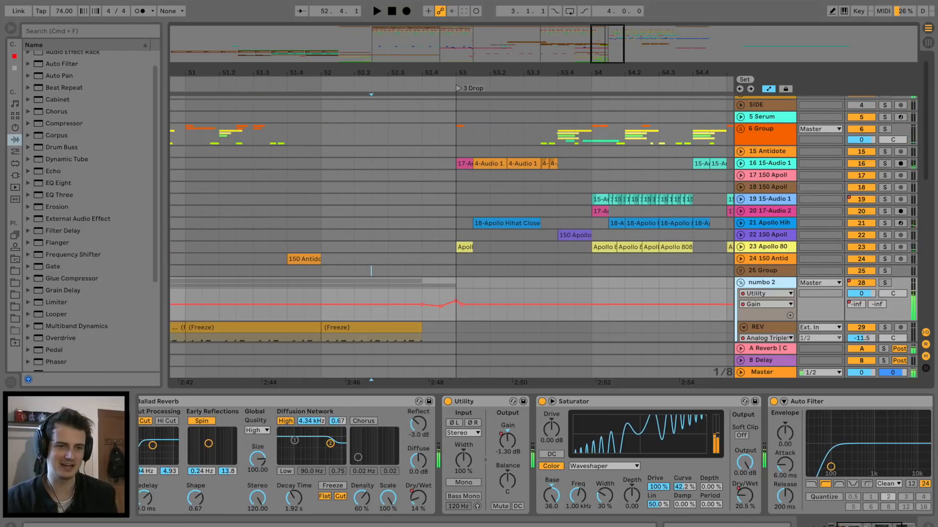
key("space")
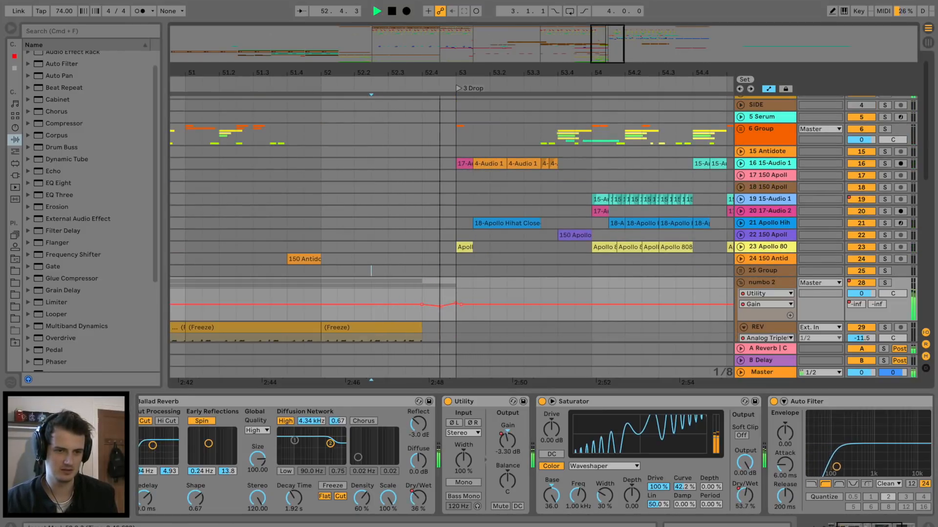
left_click(745, 496)
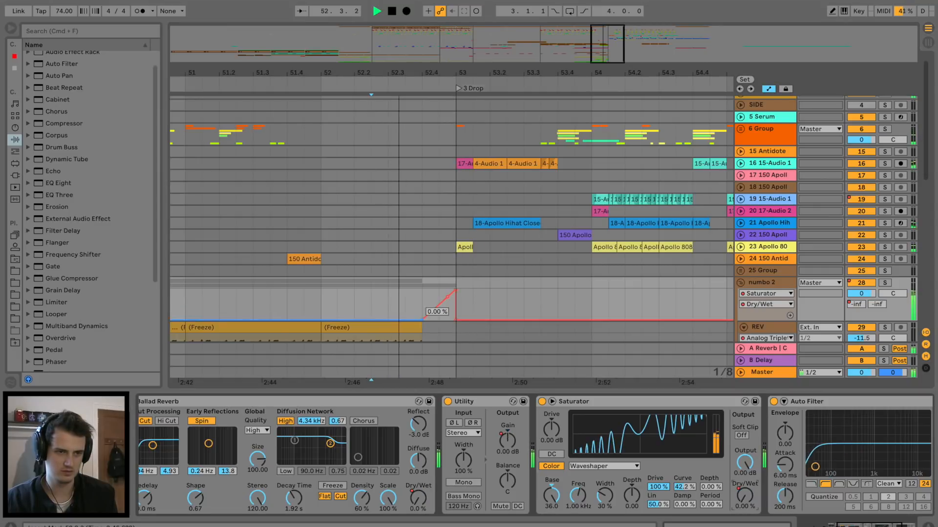
Step: Extend the riser on 58 Antidote to the 3 Drop marker and ramp its final clip's transposition envelope up to +13.00 st
scroll(422, 293, "down", 4)
left_click_drag(421, 240, 456, 240)
left_click(405, 266)
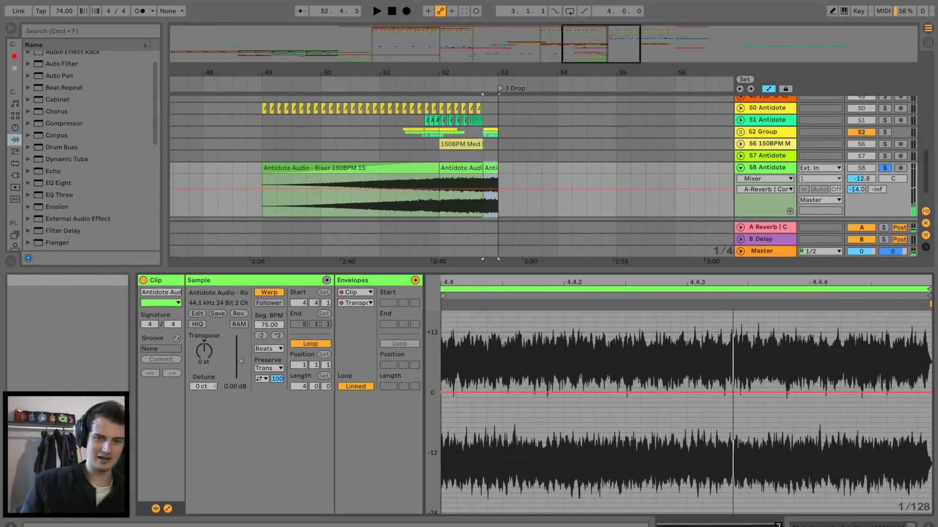
left_click_drag(917, 391, 917, 322)
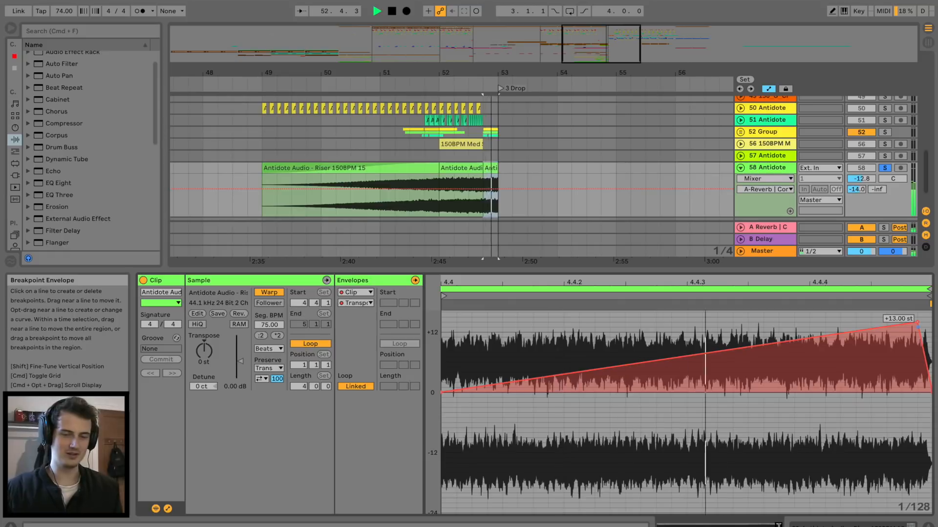
Step: Change the warp mode of the riser's final clip and audition the pitch rise
left_click(267, 349)
left_click(267, 357)
key("space")
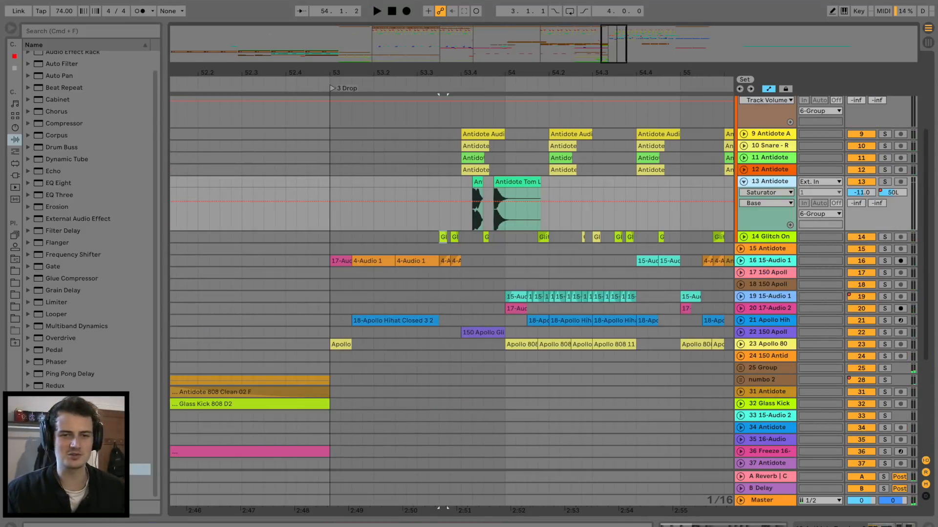
Step: Automate track 13 Antidote's panning from 50L on the first tom clip to 50R on the second and play it
right_click(892, 192)
left_click(825, 217)
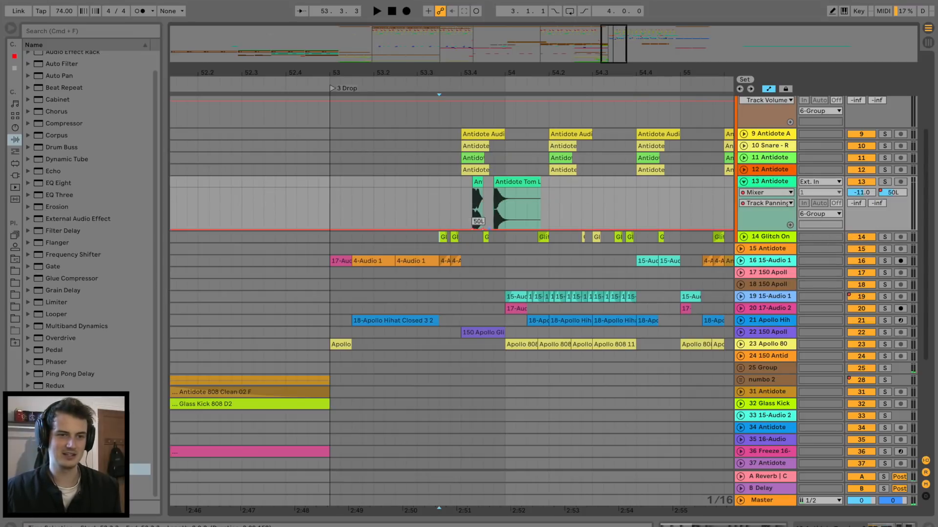
left_click_drag(493, 228, 493, 189)
key("space")
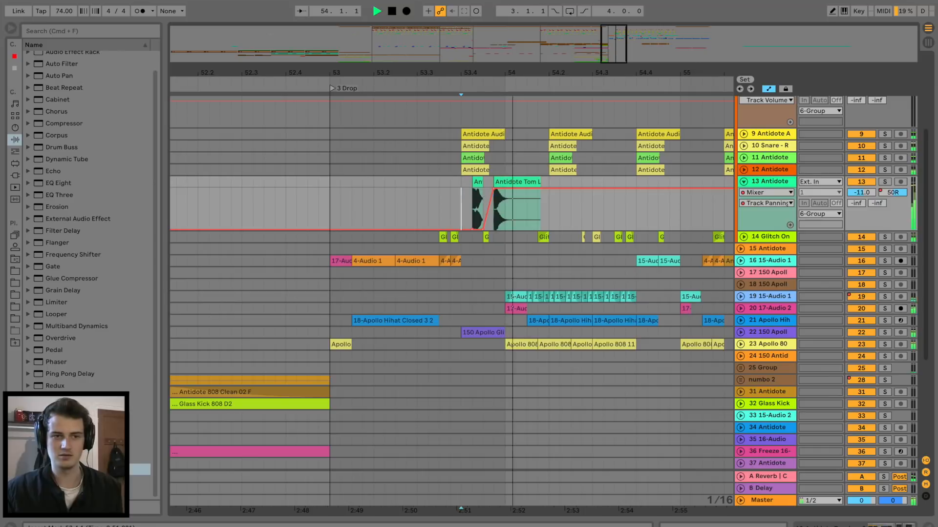
key("space")
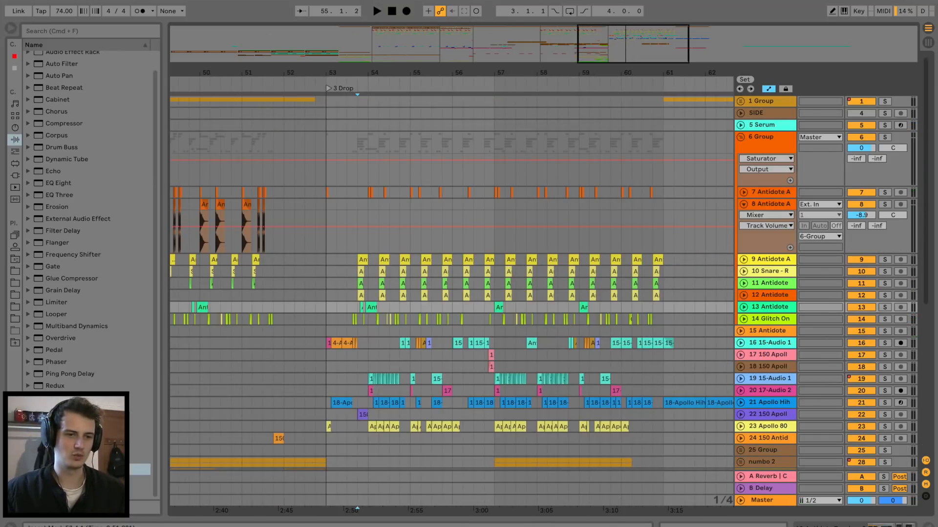
Step: Audition the 15-Audio 1 clip at bar 56 on track 16 and add a Tuner after the track's compressors
left_click(458, 343)
key("space")
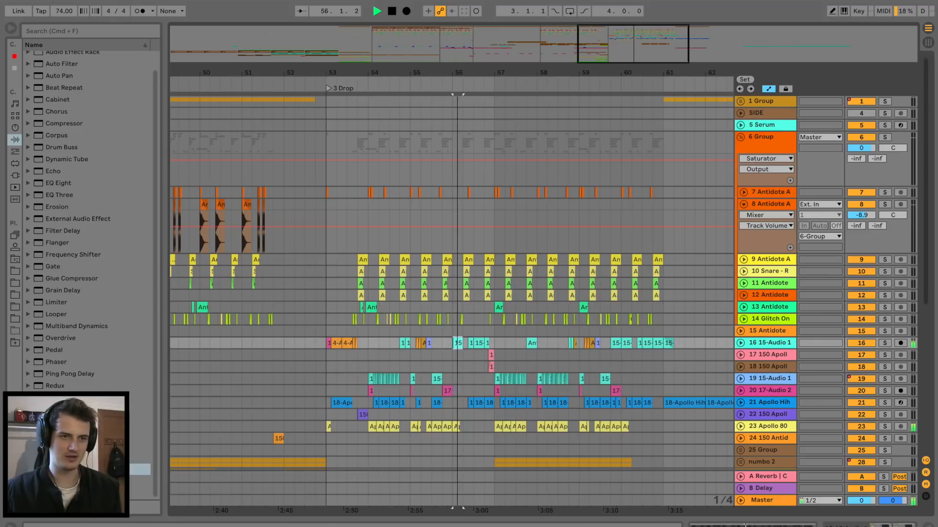
key("plus")
key("plus")
key("plus")
scroll(452, 293, "down", 5)
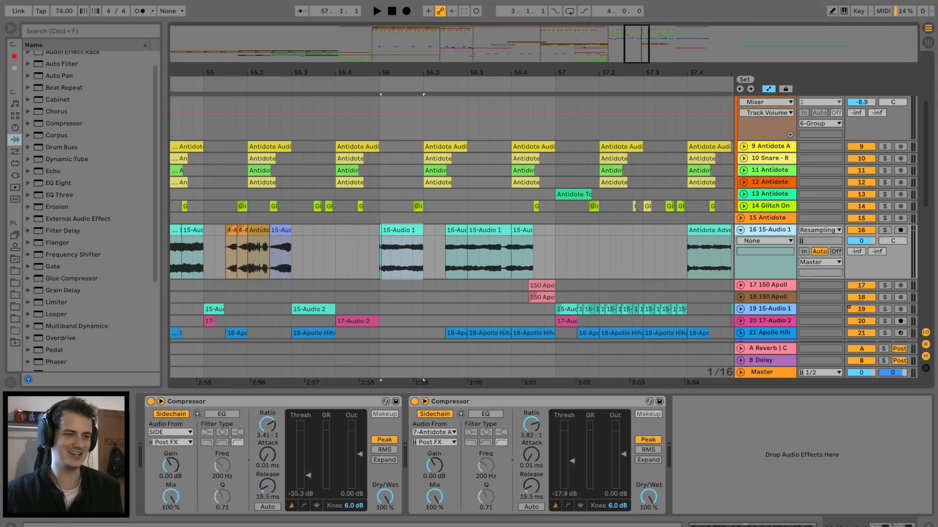
scroll(73, 337, "down", 5)
left_click(55, 341)
left_click(54, 330)
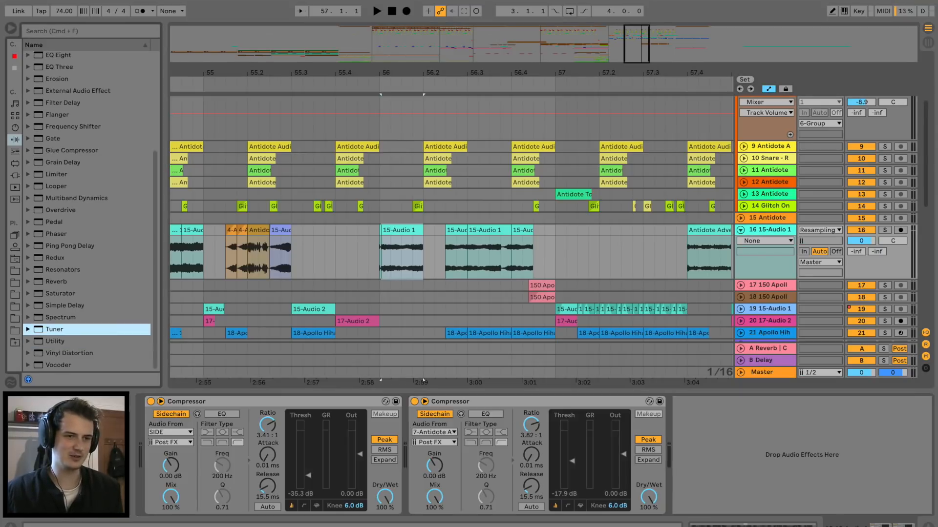
key("Return")
Step: Solo track 16 and check the pitch of its bar 56 clips in the Tuner
key("space")
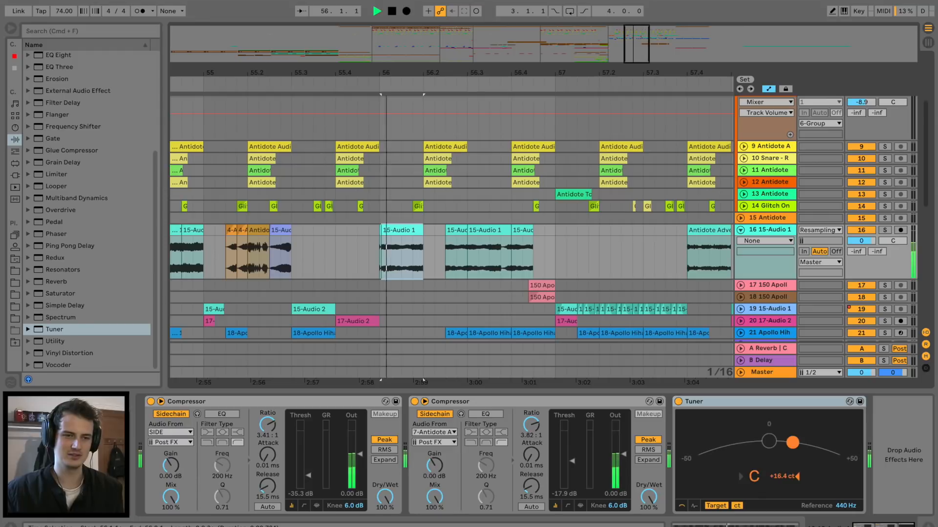
key("space")
left_click(884, 230)
key("space")
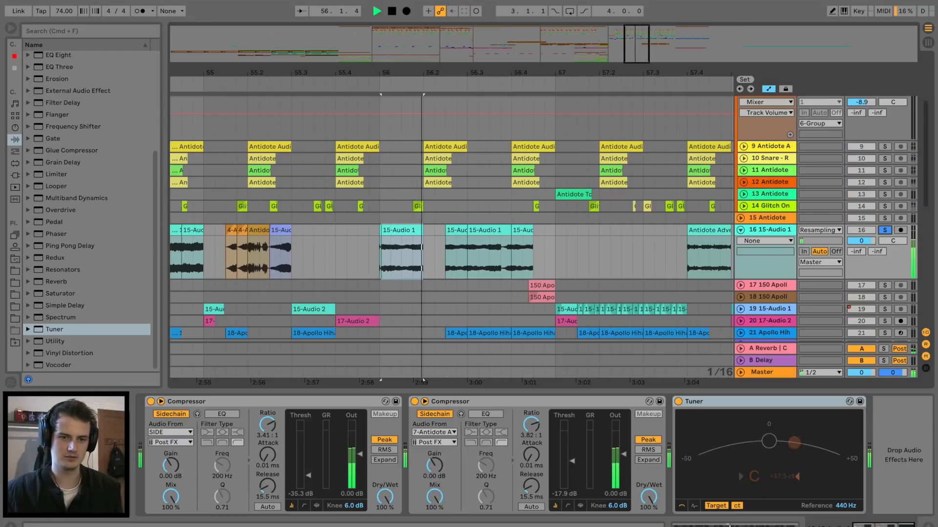
key("space")
key("space")
key("space")
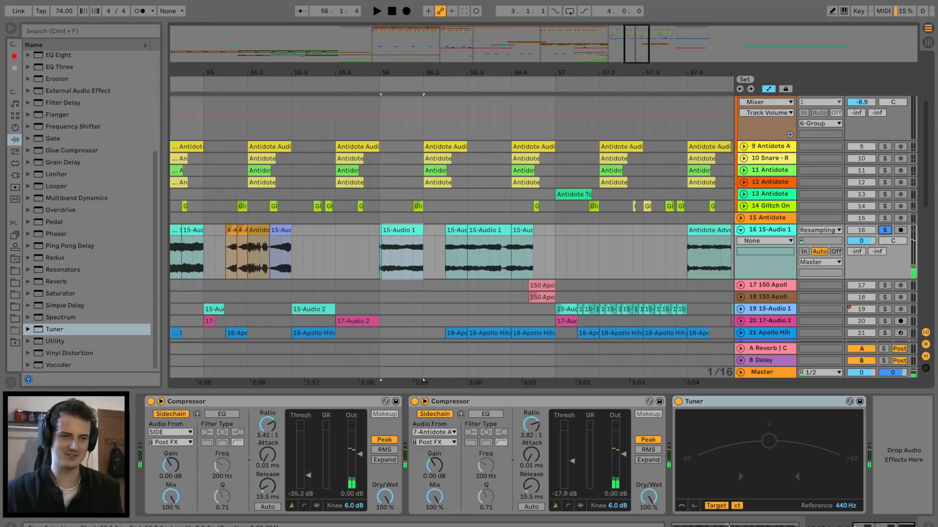
key("space")
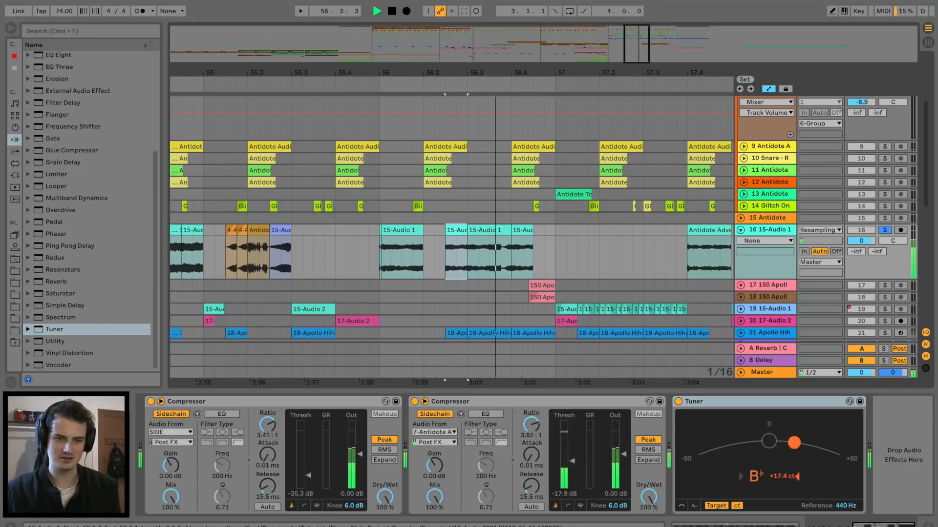
key("space")
key("space")
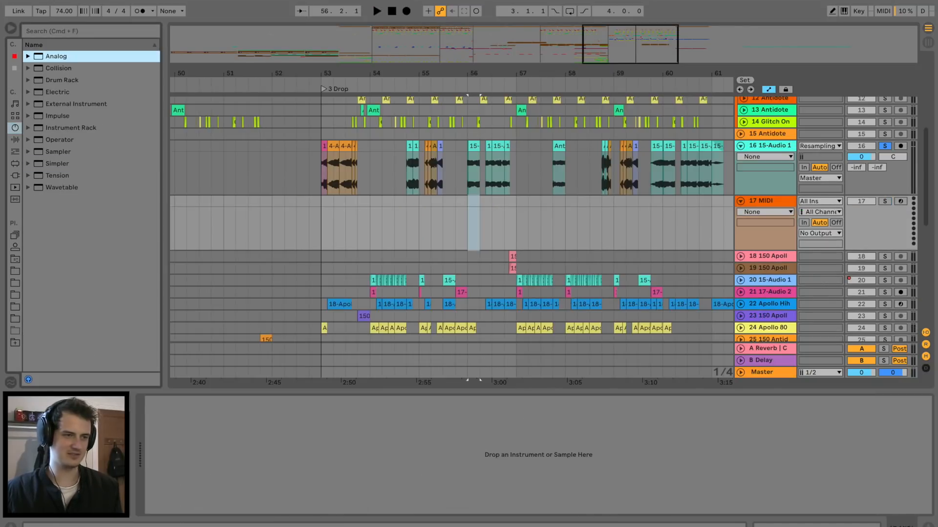
Step: Load Analog and the C Minor scale on the new MIDI track and enter a one-beat A#2 note at bar 56
key("Return")
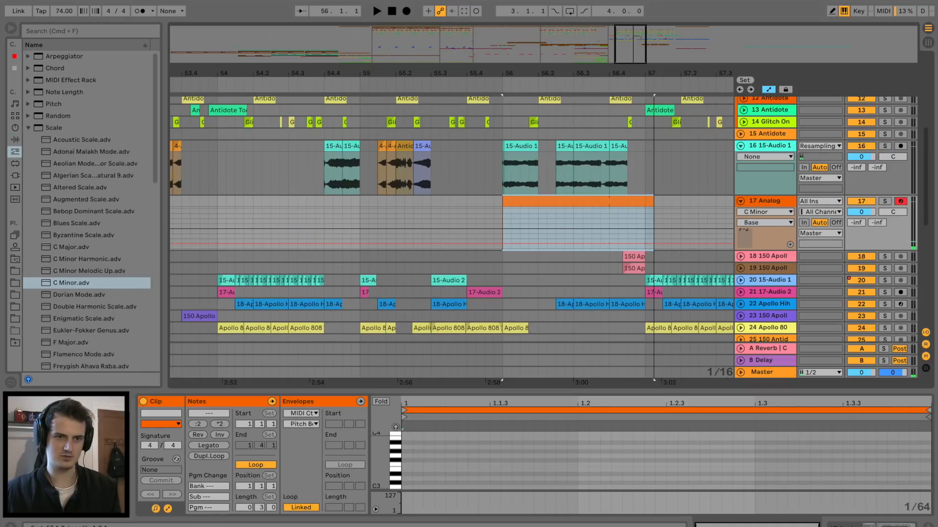
key("space")
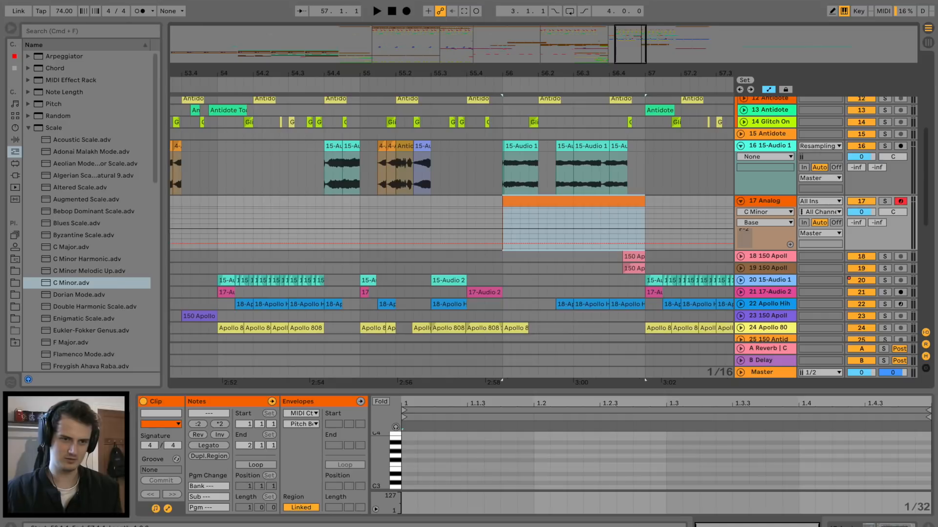
left_click_drag(508, 391, 508, 278)
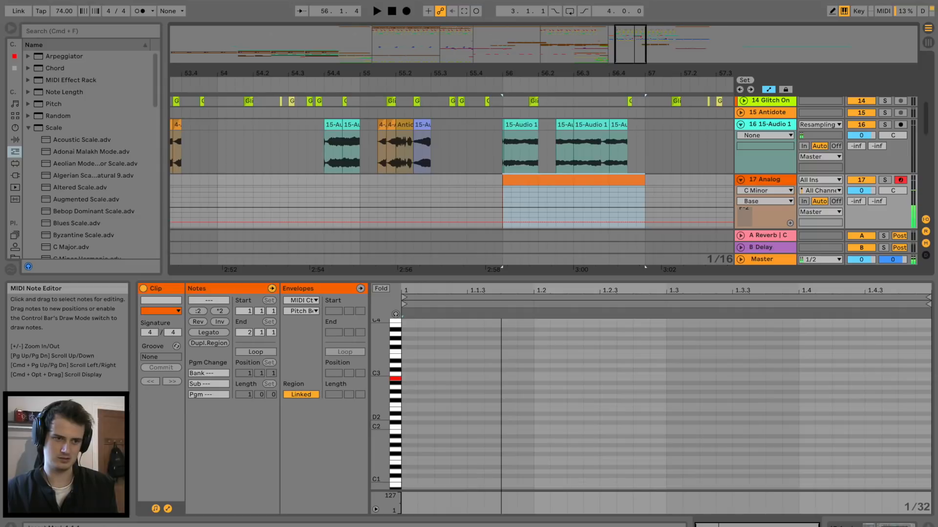
key("space")
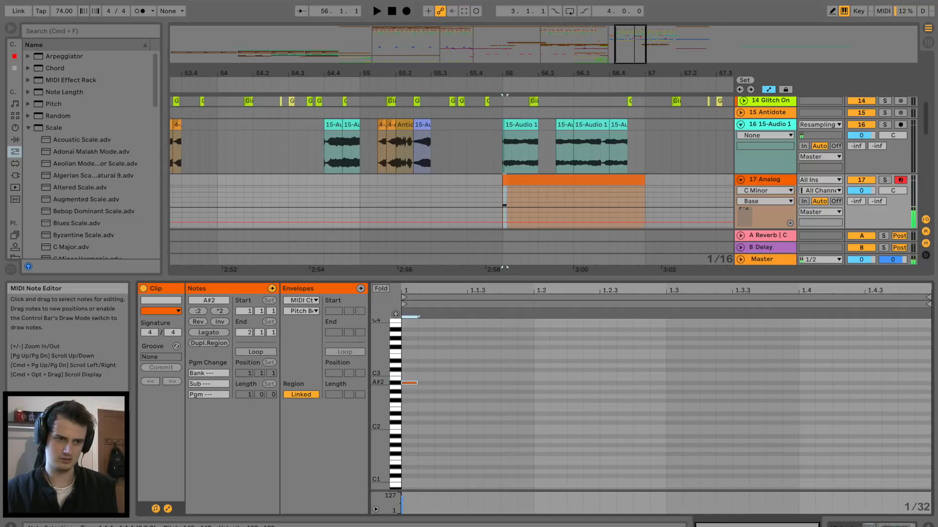
mouse_move(404, 383)
left_mouse_down()
mouse_move(549, 383)
mouse_move(533, 382)
left_mouse_up()
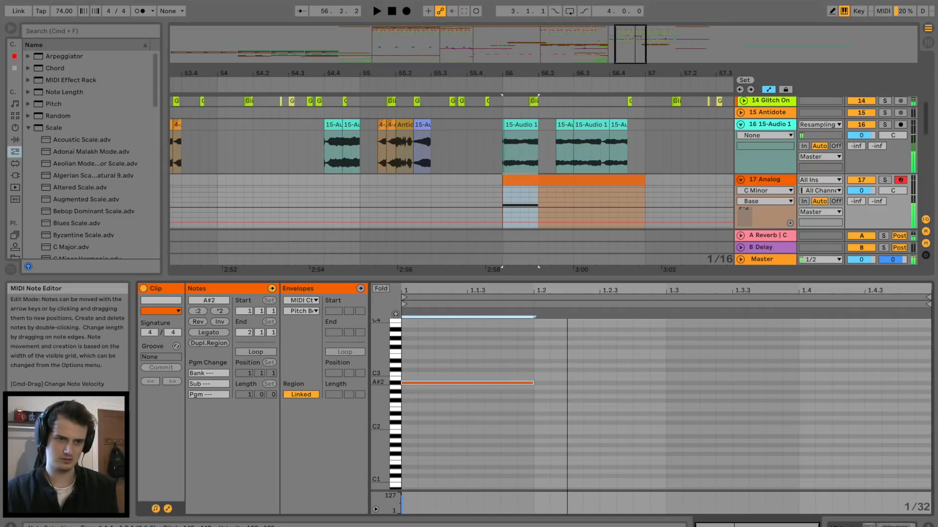
Step: Try the Analog note at pitches up to D3 against the audio clip, then bring it back to A#2
key("Up")
key("Up")
key("Up")
key("space")
key("space")
key("Up")
key("space")
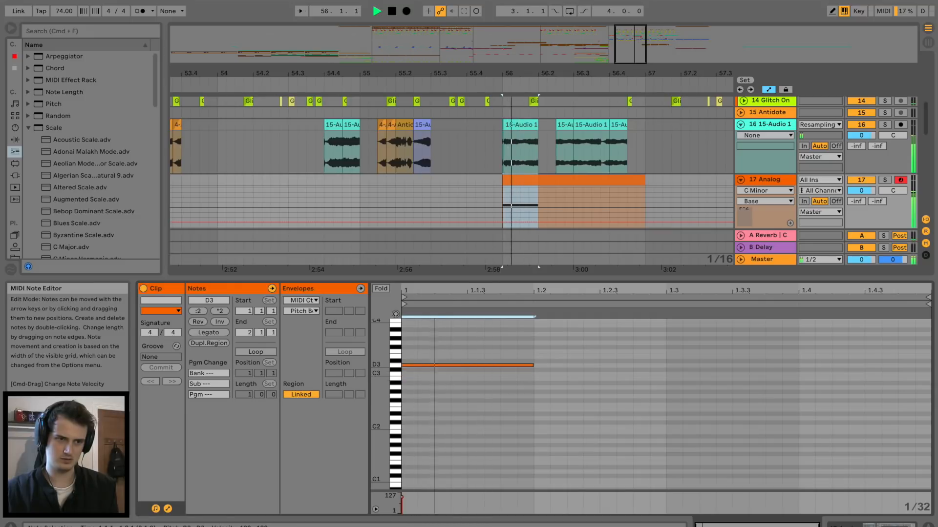
key("space")
key("Down")
key("Down")
key("Down")
key("Down")
key("space")
key("space")
Step: Play the 15-Audio 1 clip at bar 56 and examine its tuning offset in the Tuner
left_click(521, 125)
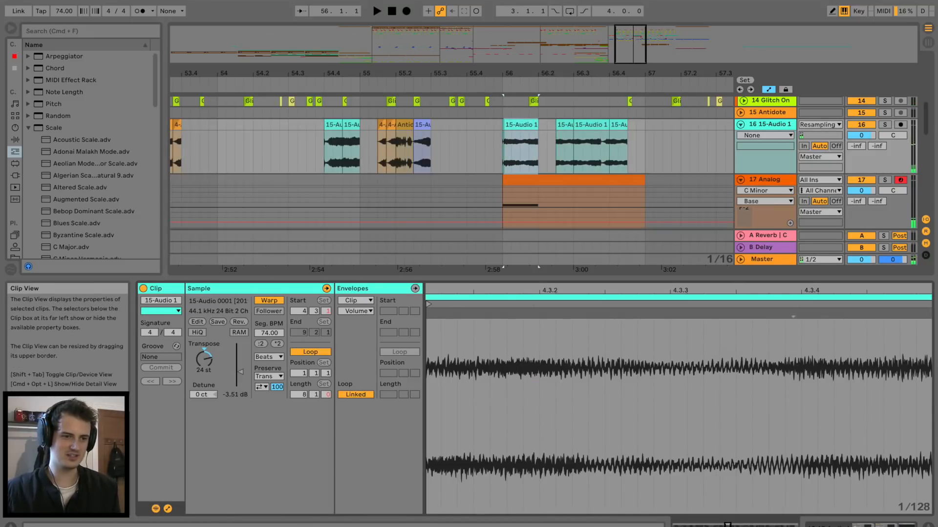
key("space")
key("space")
key("shift+Tab")
key("space")
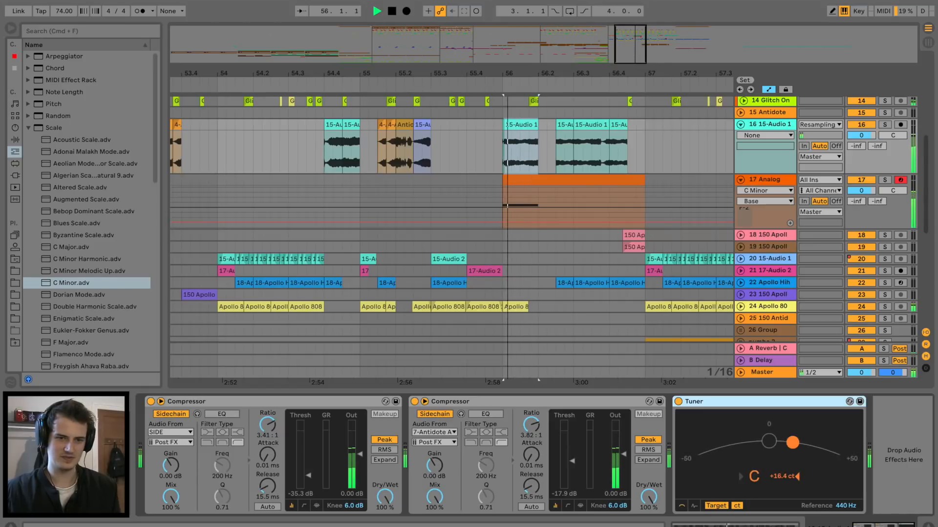
Step: Detune the bar 56 15-Audio 1 clip to -18 ct and replay it through the Tuner
double_click(521, 125)
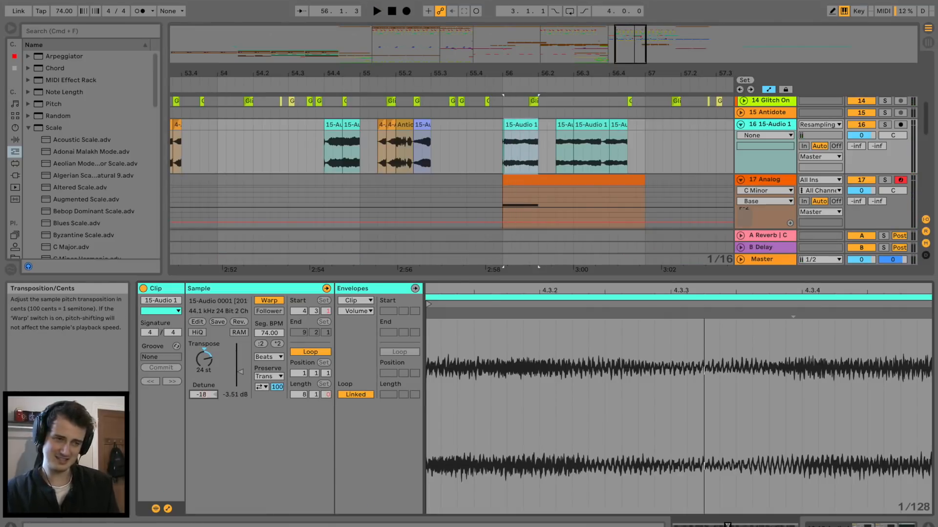
key("shift+Tab")
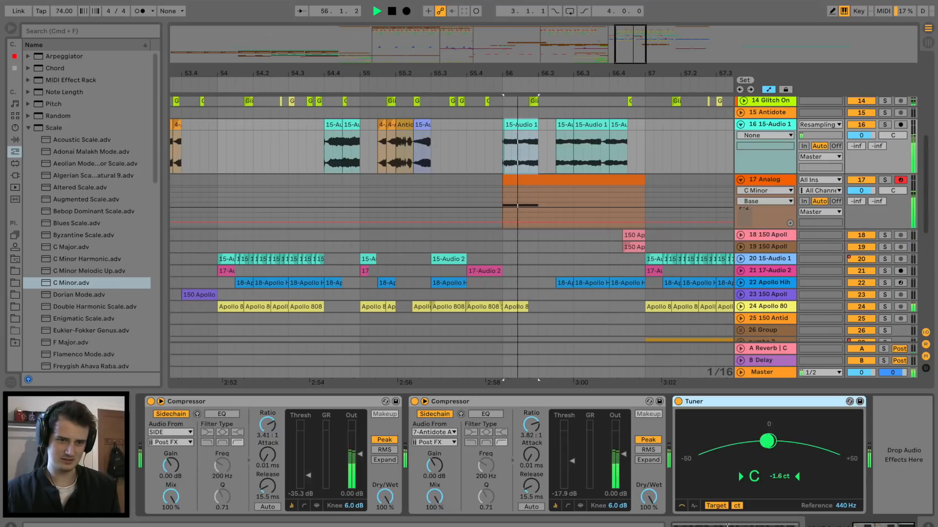
key("space")
key("space")
key("space")
Step: Raise the Analog reference note at bar 56 to C3 and compare it with the audio clip, soloing track 17
double_click(522, 180)
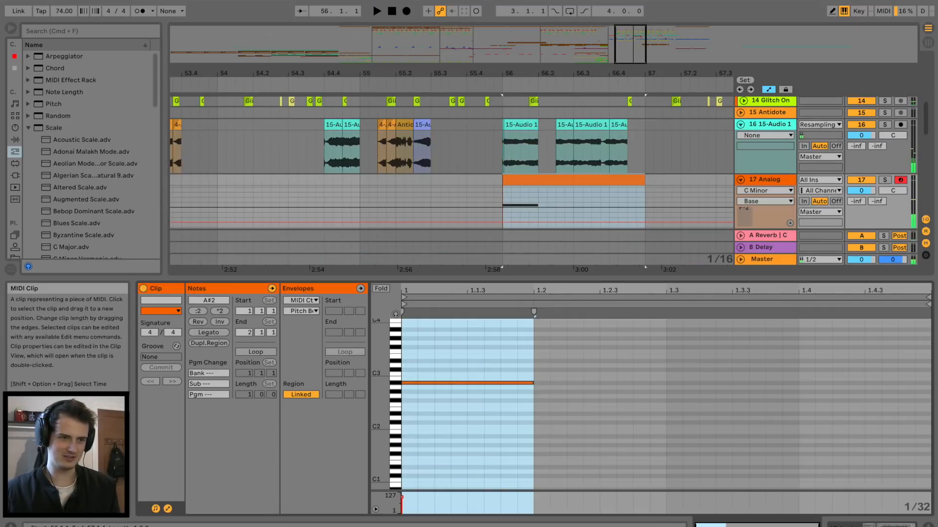
key("space")
key("Up")
key("Up")
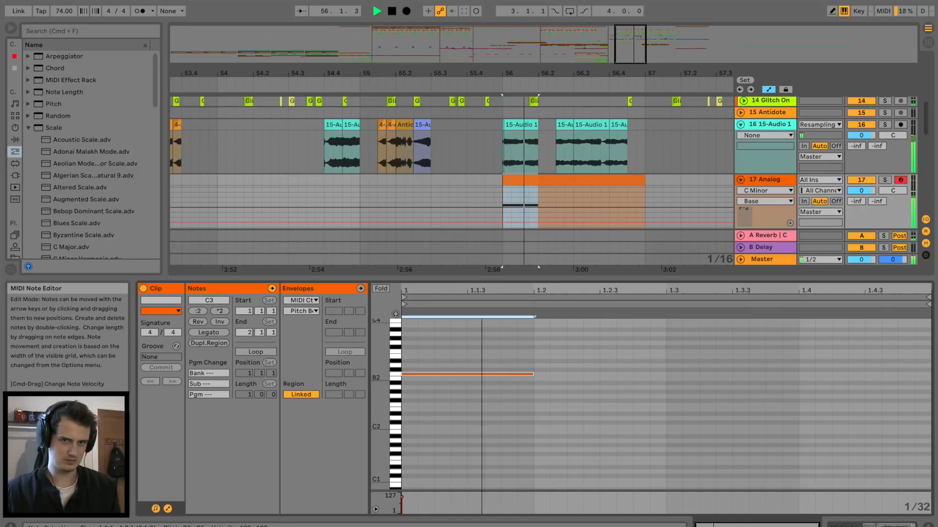
key("space")
key("space")
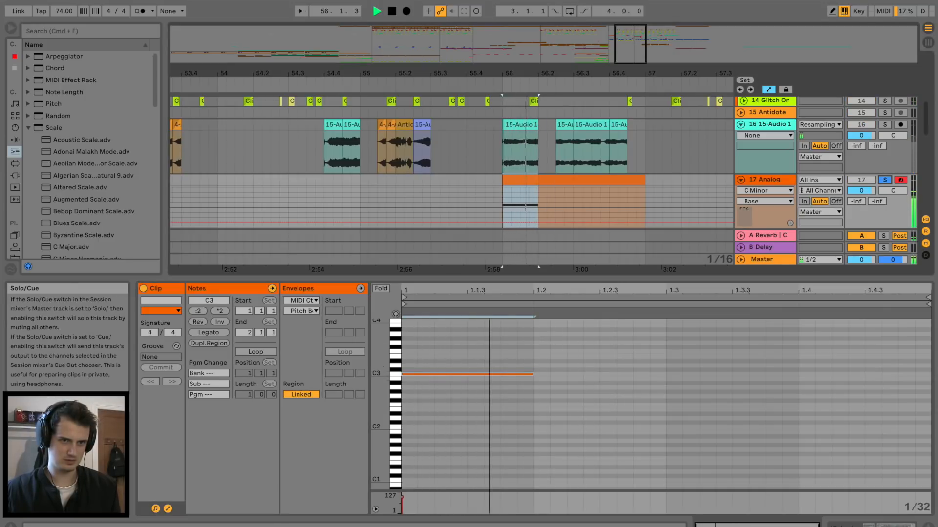
Step: Set the Detune of the 15-Audio 1 clip at 56.2.3 to -18 ct
left_click(565, 147)
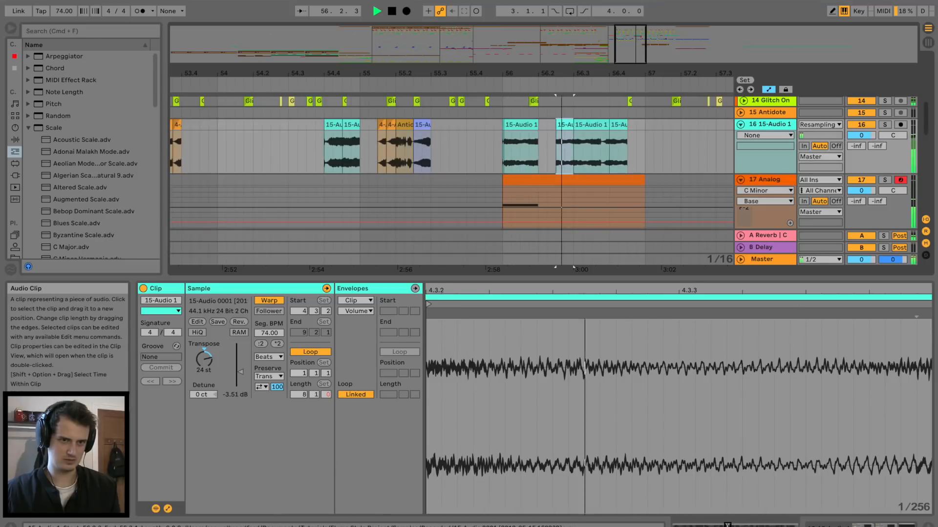
key("space")
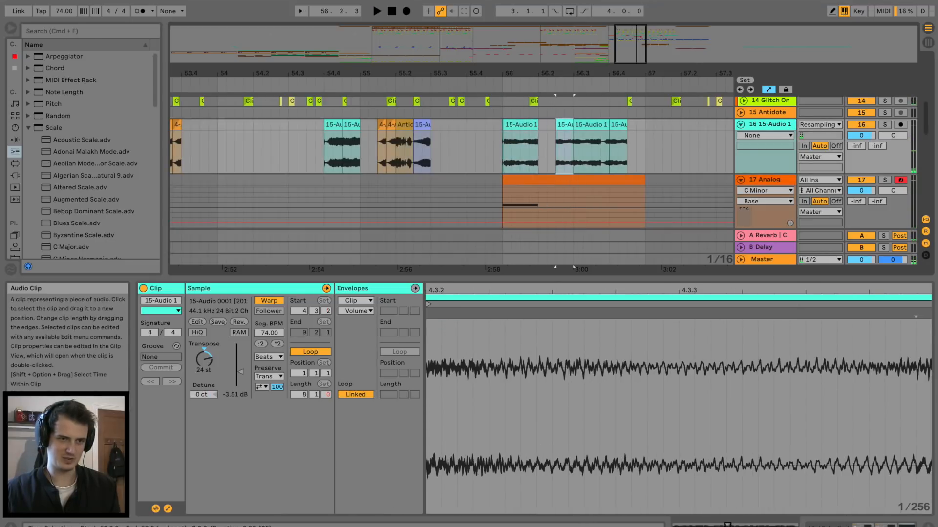
left_click(203, 395)
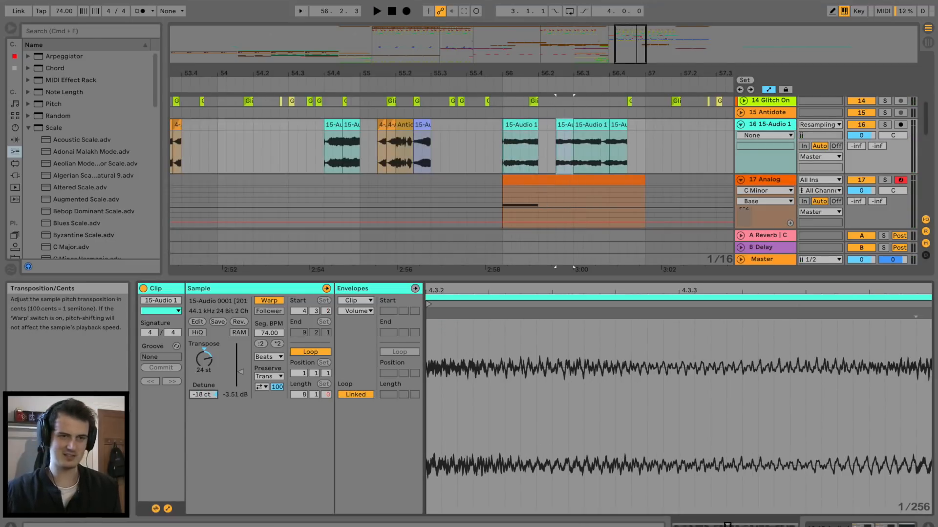
Step: Set the Detune of the 15-Audio 1 clips at 56.3 and 56.4 to -18 ct and play them back
left_click(591, 124)
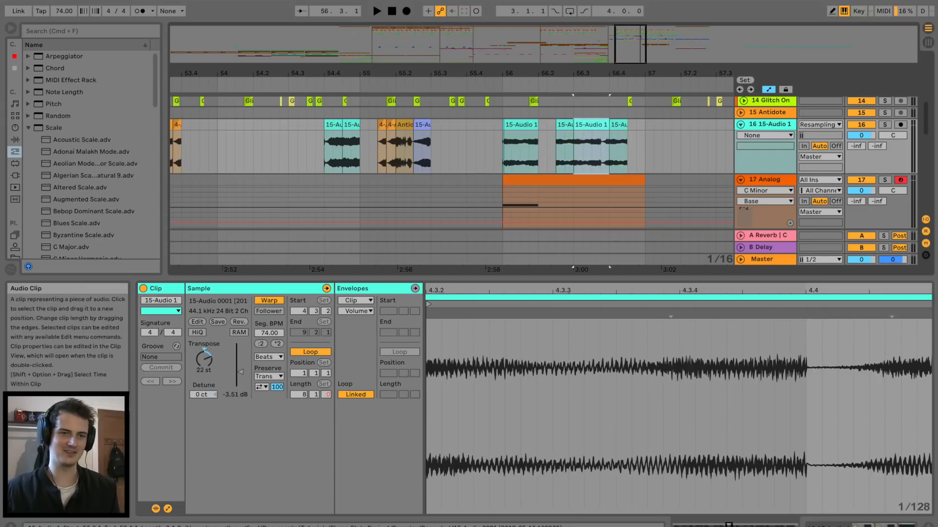
key("shift+Right")
key("space")
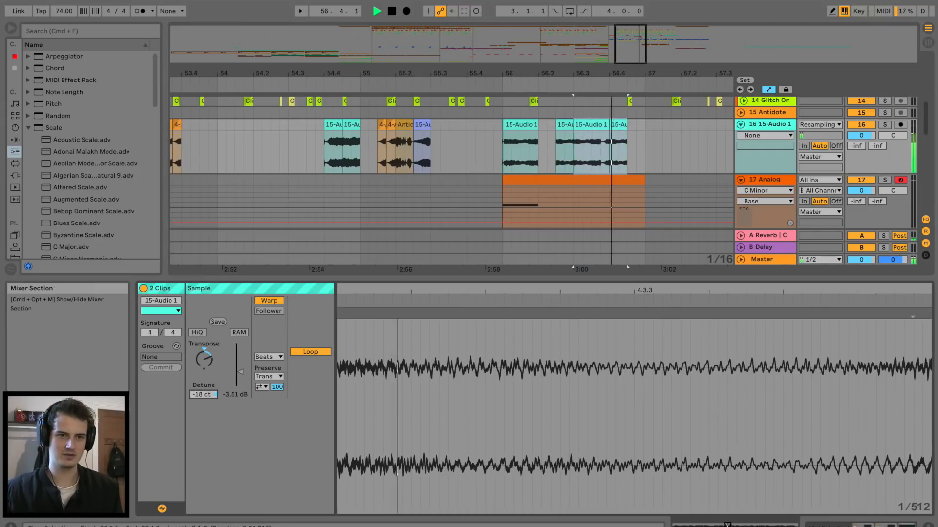
Step: Solo tracks 16 and 17 and compare the bar 56 15-Audio 1 clip with the Analog reference note
left_click(520, 146)
key("space")
key("space")
left_click(885, 124)
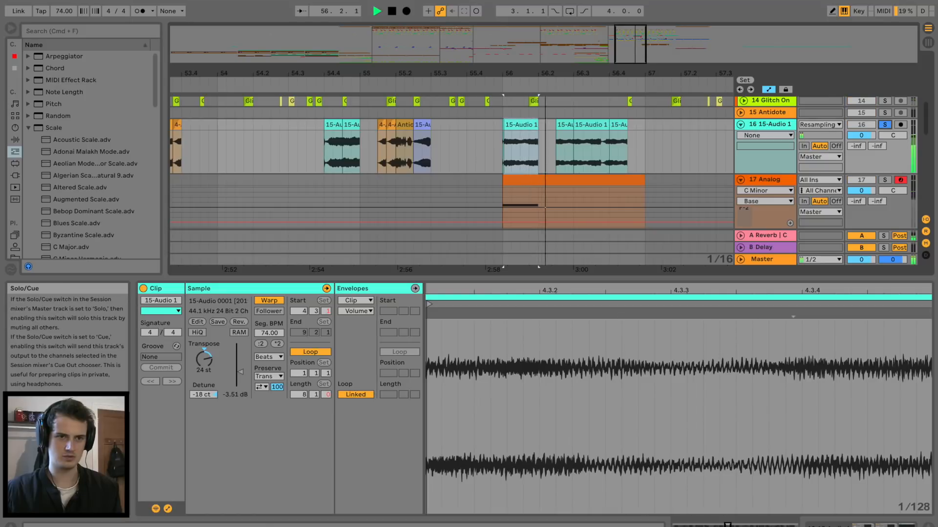
key("space")
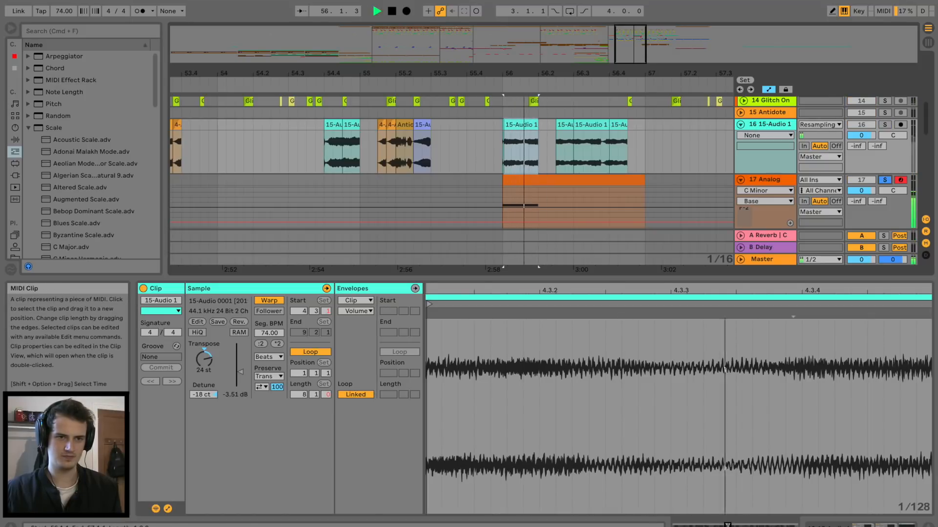
left_click(586, 180)
key("space")
left_click(885, 179)
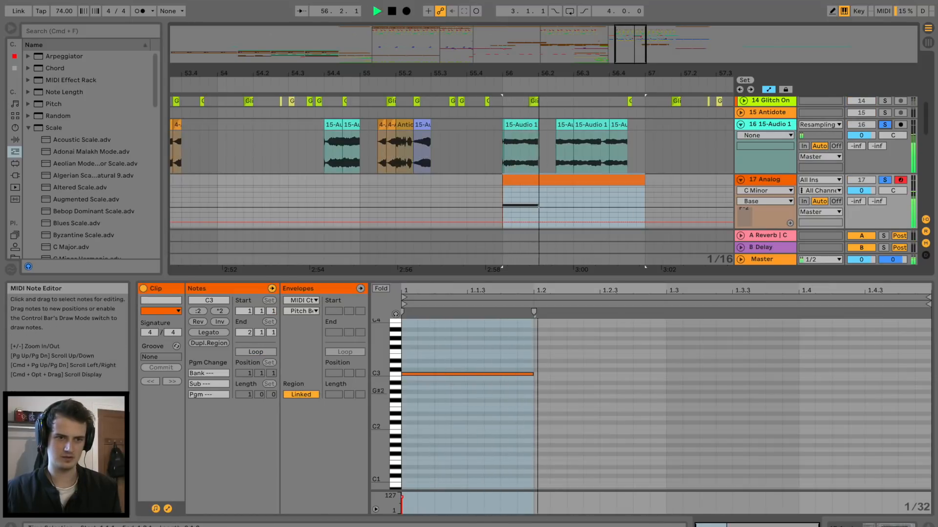
Step: Add Analog reference notes on C3 shortly after 1.2.3, B2 at 1.3 and A#2 at 1.4
double_click(624, 374)
key("space")
left_click_drag(632, 374, 715, 379)
double_click(674, 379)
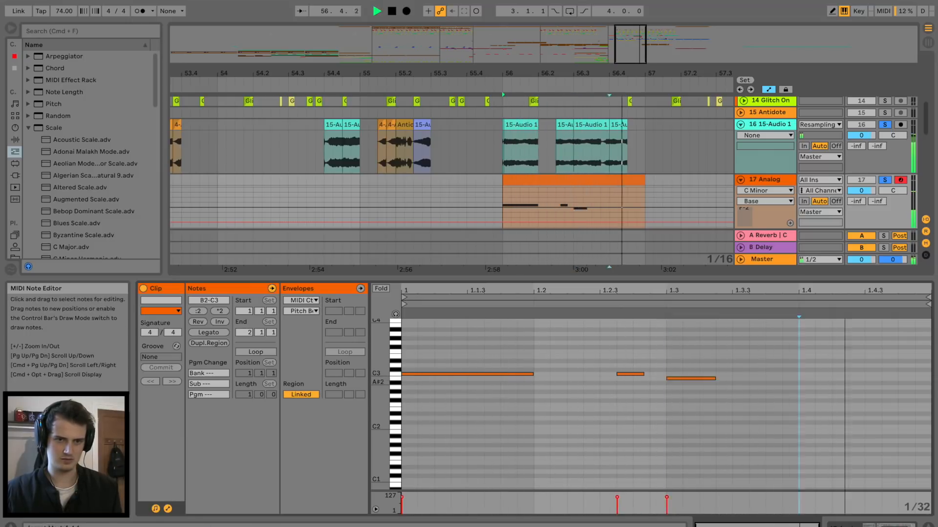
double_click(806, 383)
left_click_drag(814, 382, 882, 383)
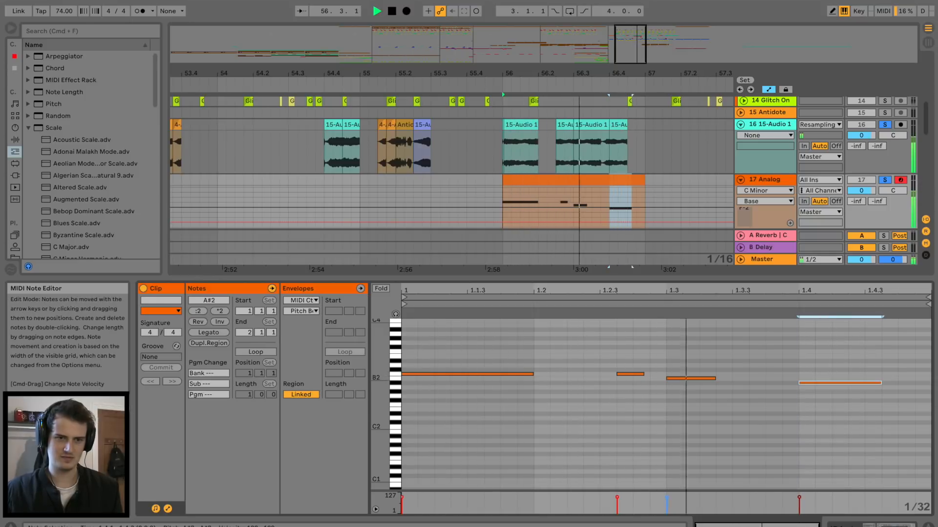
Step: Lengthen the Analog note at 1.3 and lower it to A#2, and lower the note at 1.4 to A2
left_click_drag(715, 378, 765, 378)
left_click_drag(825, 383, 825, 387)
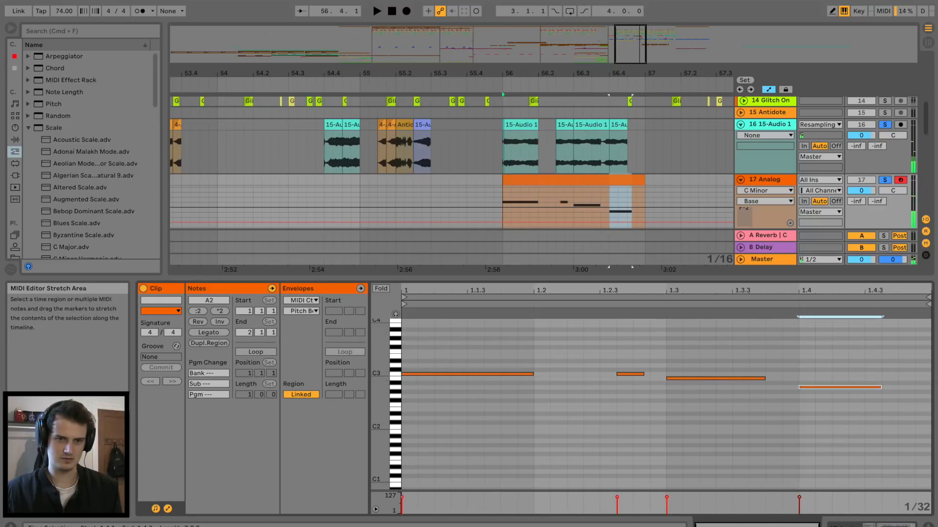
left_click(795, 312)
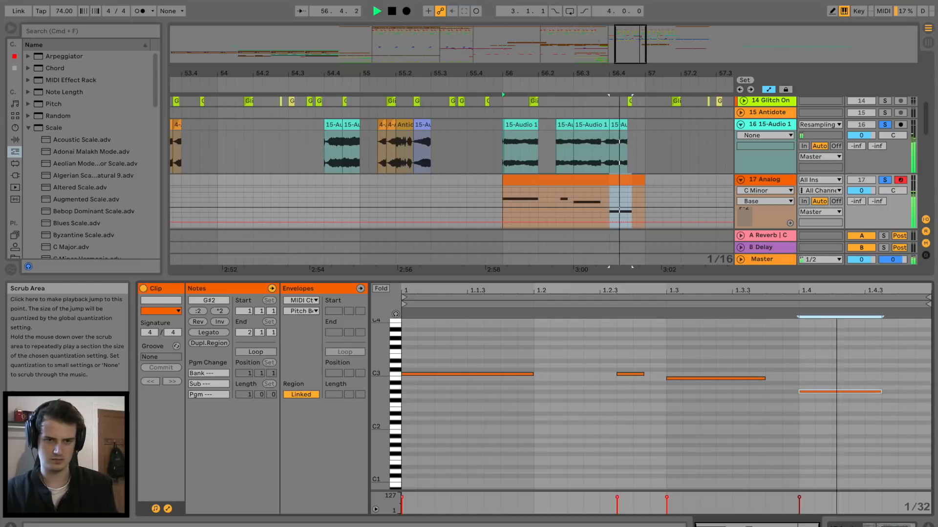
Step: Stop playback and delete the C Minor scale device from the Analog track
key("shift+Tab")
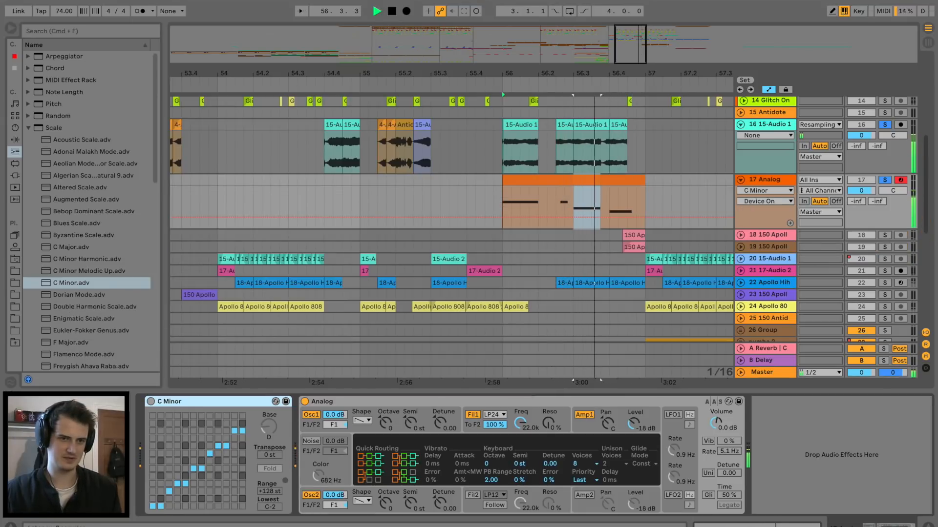
key("space")
key("Delete")
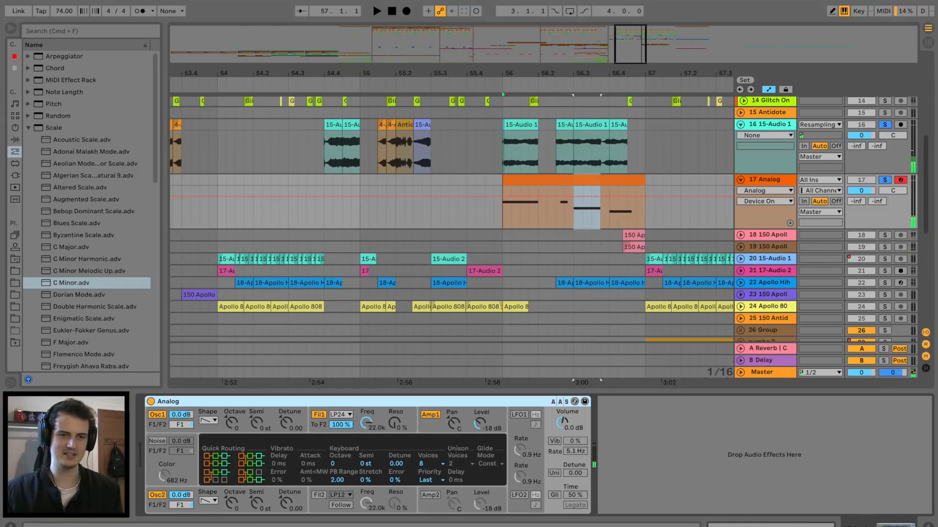
Step: Play the 15-Audio 1 clips at 56, 56.2.3 and 56.3 against the Analog notes and check their pitch in the Tuner
key("plus")
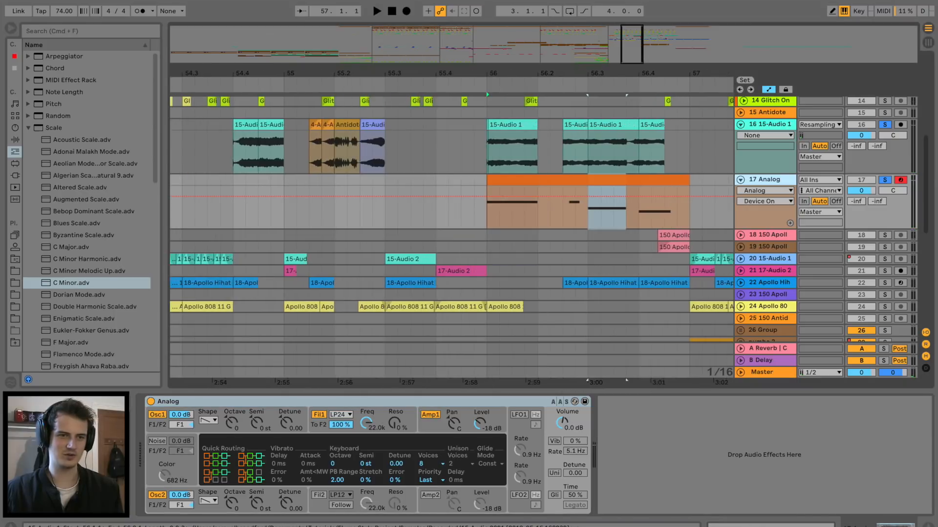
double_click(509, 125)
key("shift+Tab")
key("space")
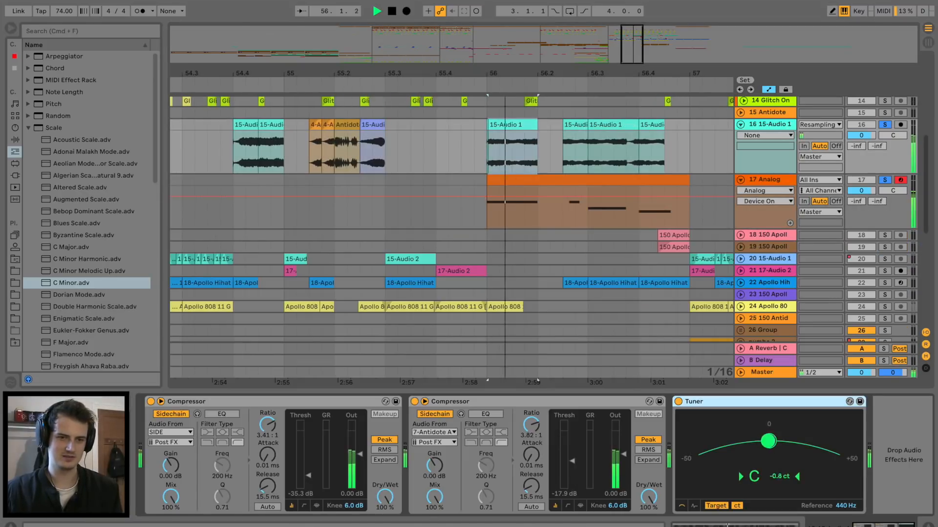
key("space")
left_click(575, 146)
key("space")
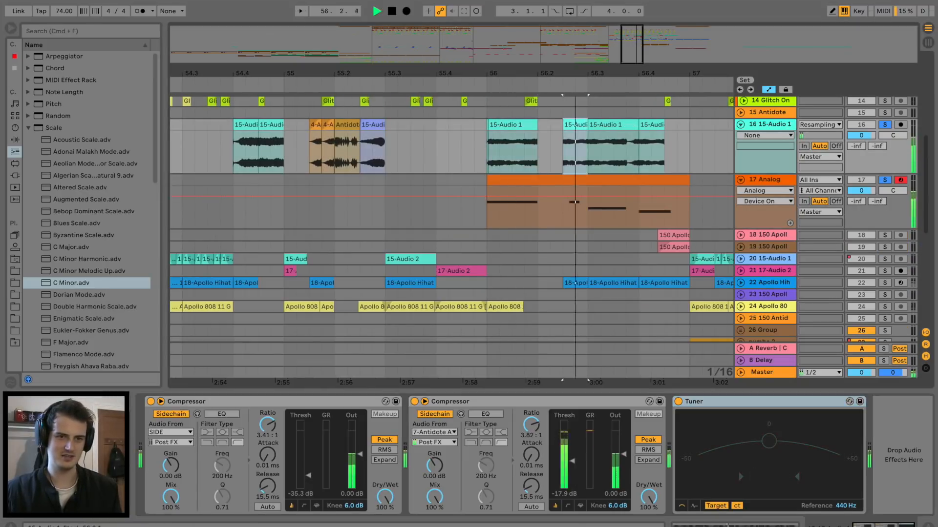
left_click(613, 125)
key("space")
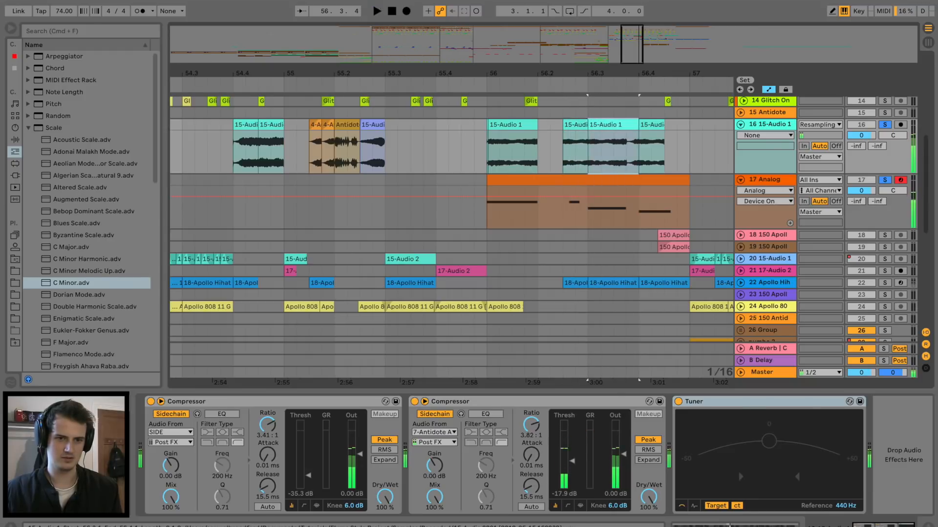
Step: Move the Tuner ahead of both Compressors and loop beat 56.3 to compare the audio clip with the Analog note
key("super+l")
key("space")
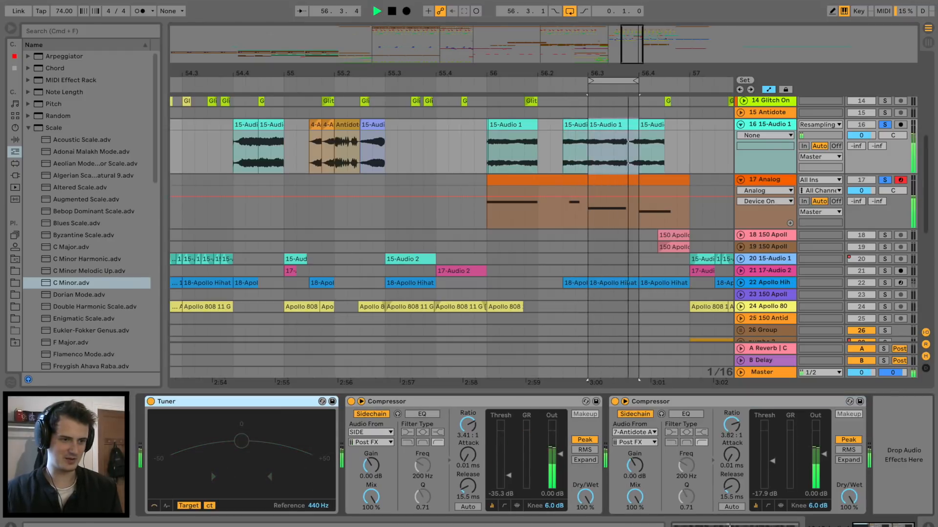
double_click(611, 181)
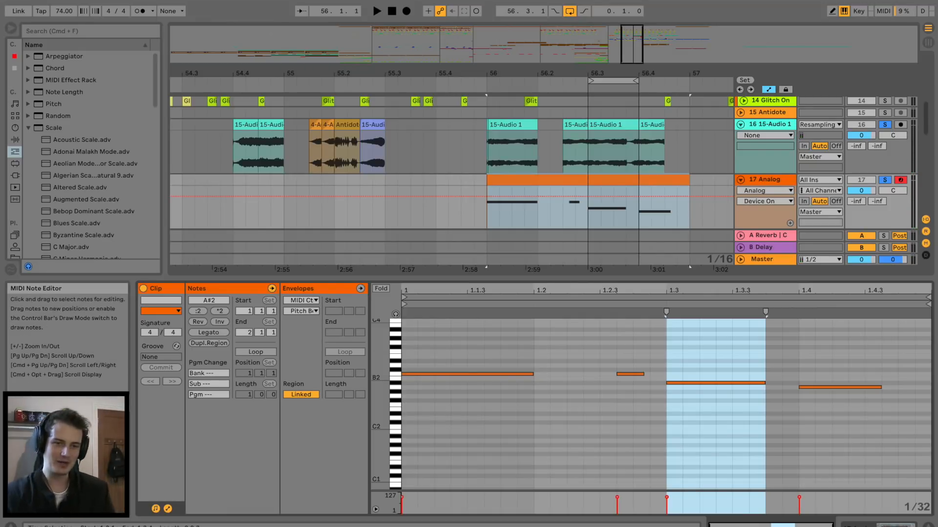
key("space")
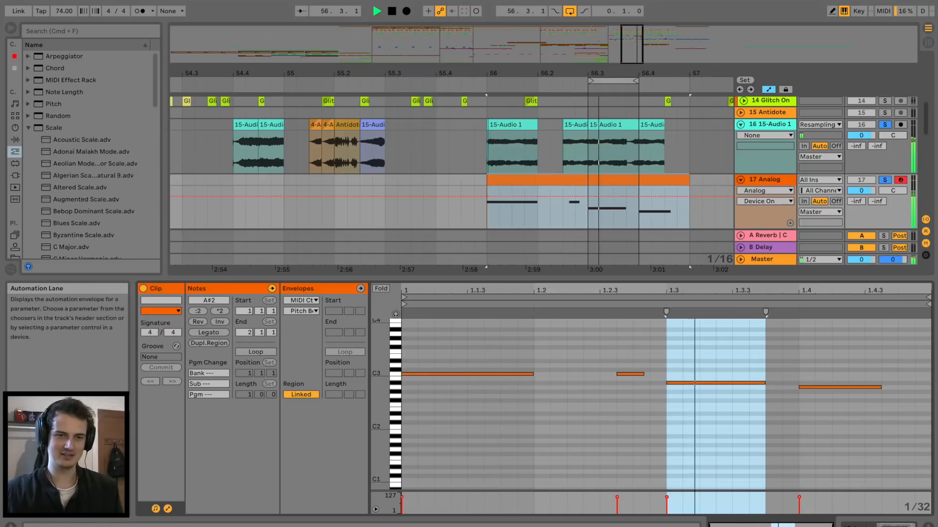
Step: Move the loop to beat 56.4 and replay the last 15-Audio 1 clip against the Analog note
key("shift+Tab")
left_click_drag(613, 81, 664, 81)
key("space")
key("space")
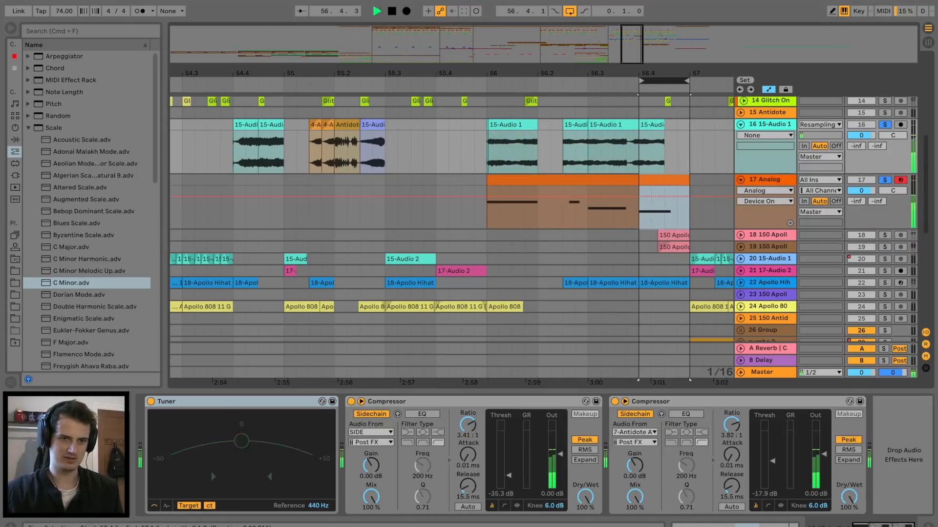
Step: Clear the solo on tracks 16 and 17 and delete the Analog reference clip
key("space")
left_click(884, 180)
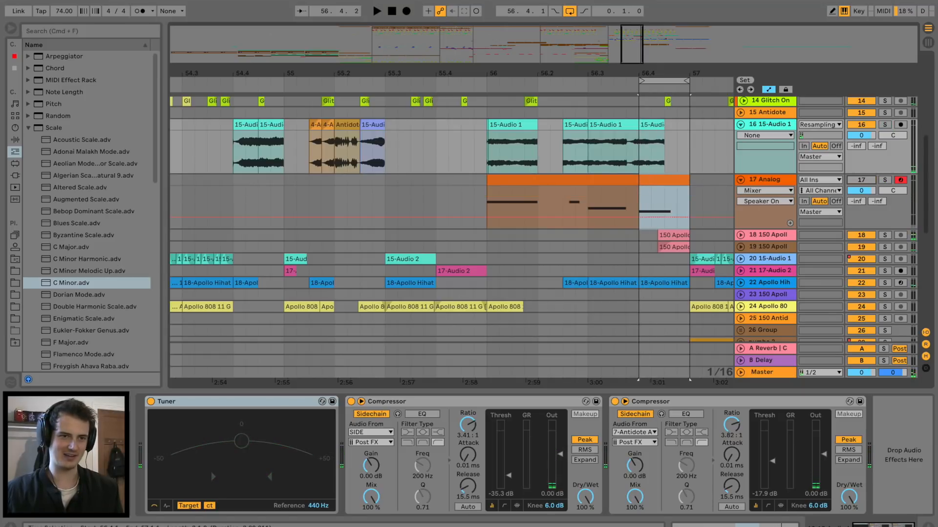
left_click(410, 180)
key("space")
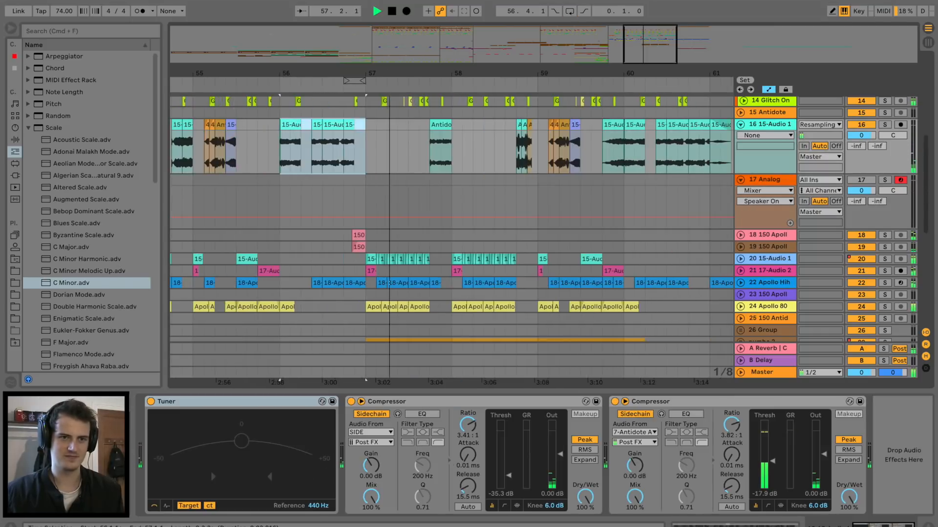
Step: Select the 15-Audio 1 clips across bar 60 on track 16
scroll(488, 147, "right", 3)
left_click(534, 125)
left_click(603, 125, "shift")
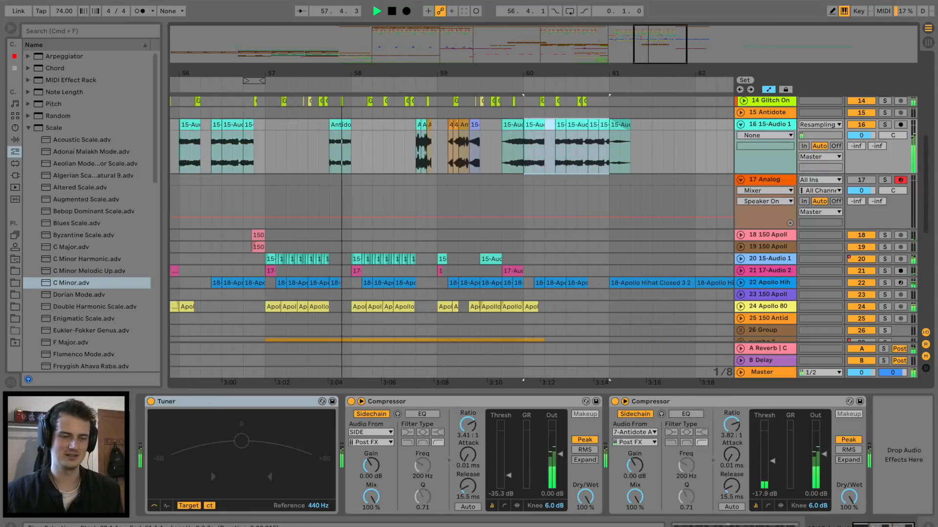
Step: Show the Master's Auto Filter Frequency automation and draw a rise to 1.80 kHz at the start of 3 Drop
scroll(489, 146, "left", 3)
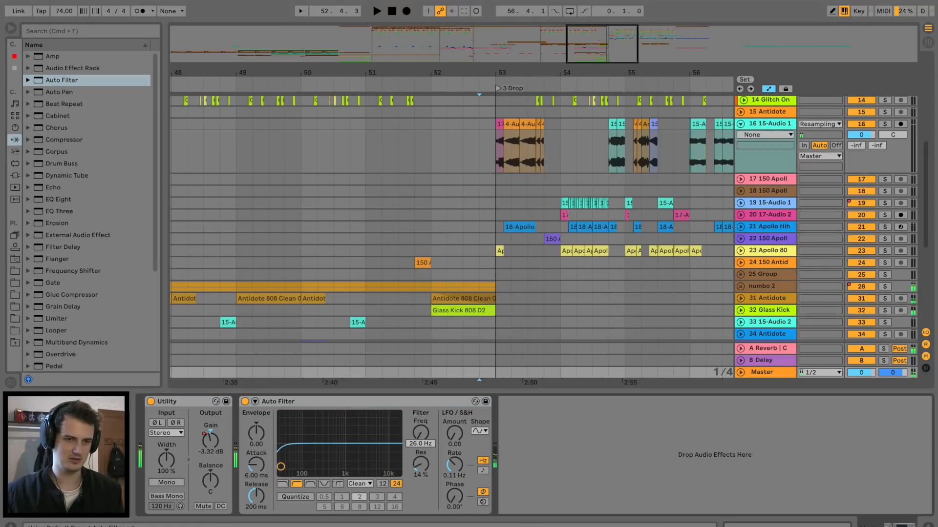
key("space")
left_click(740, 372)
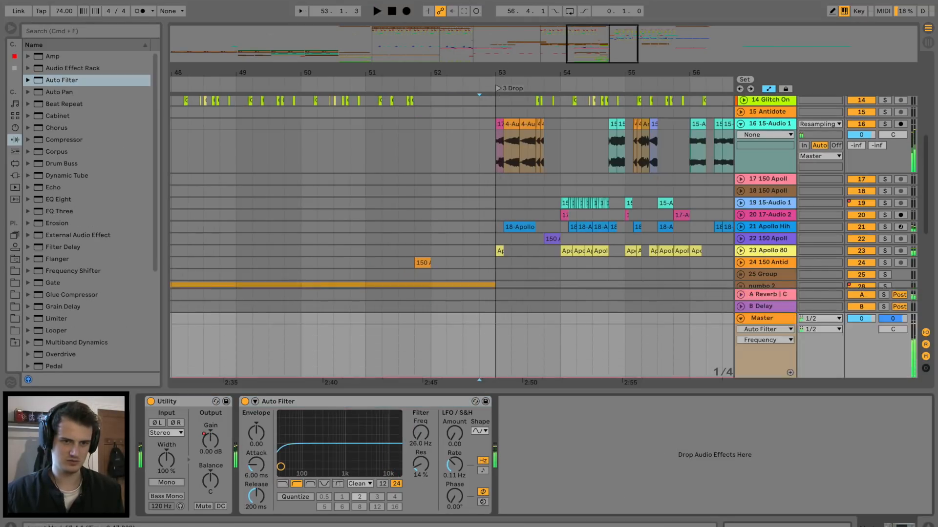
scroll(544, 193, "down", 4)
left_click_drag(485, 377, 502, 344)
key("space")
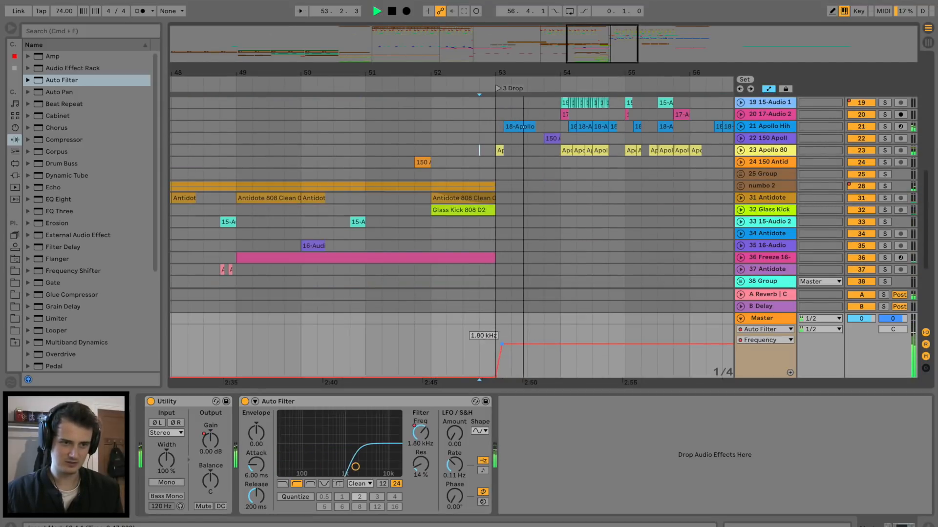
Step: Ramp the Master Auto Filter Frequency automation back down to 26.0 Hz by bar 54 and replay the drop entry
left_click_drag(560, 345, 560, 365)
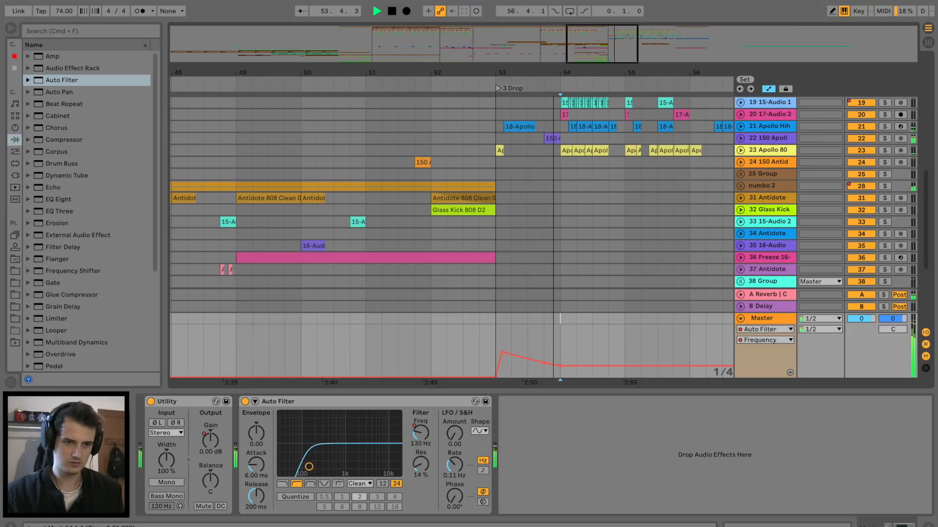
left_click_drag(560, 365, 560, 378)
key("space")
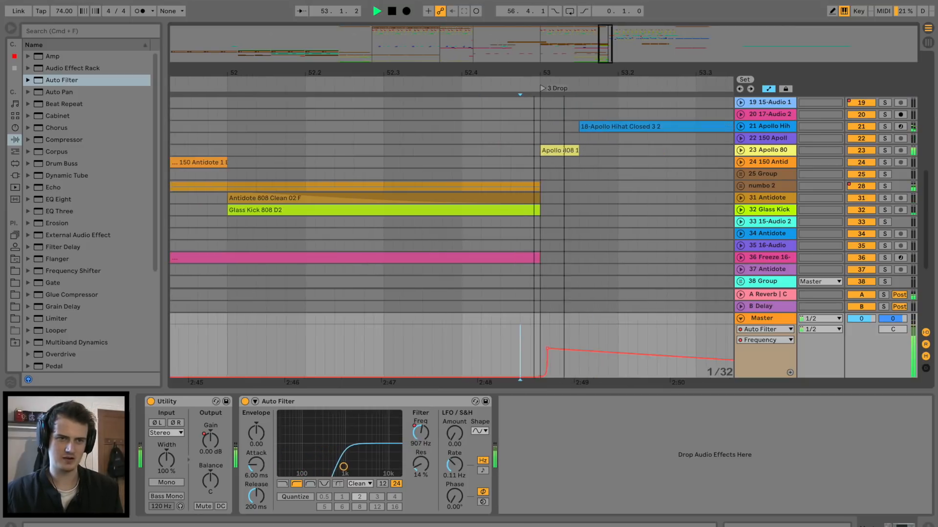
left_click(532, 83)
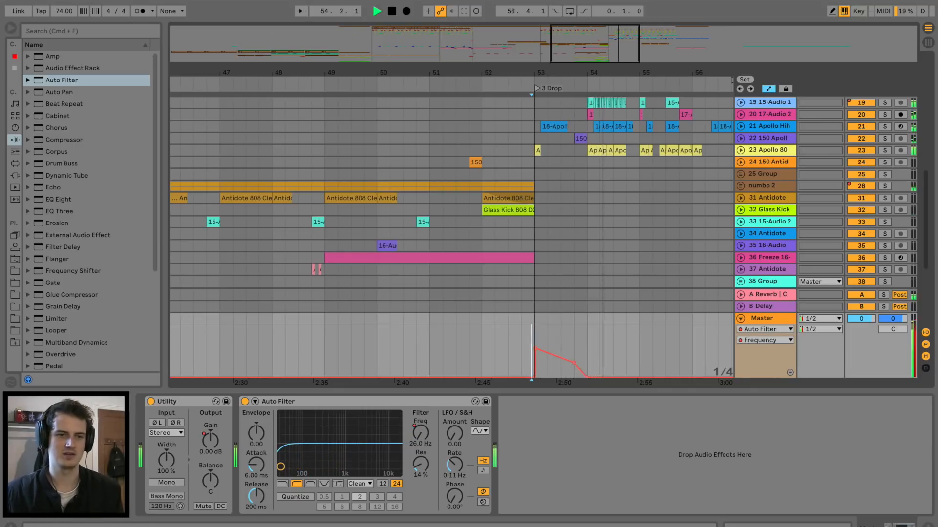
Step: Insert a new return track after B Delay
key("a")
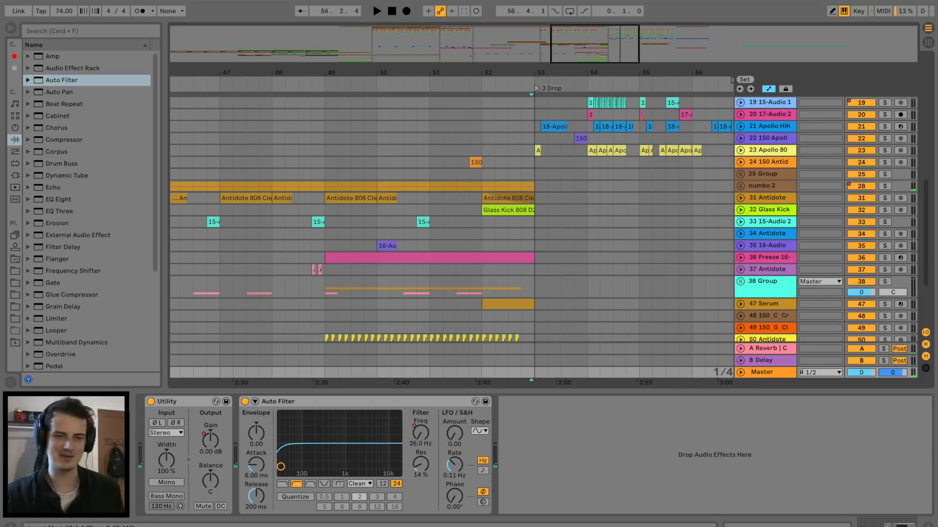
scroll(537, 220, "down", 4)
scroll(537, 220, "up", 10)
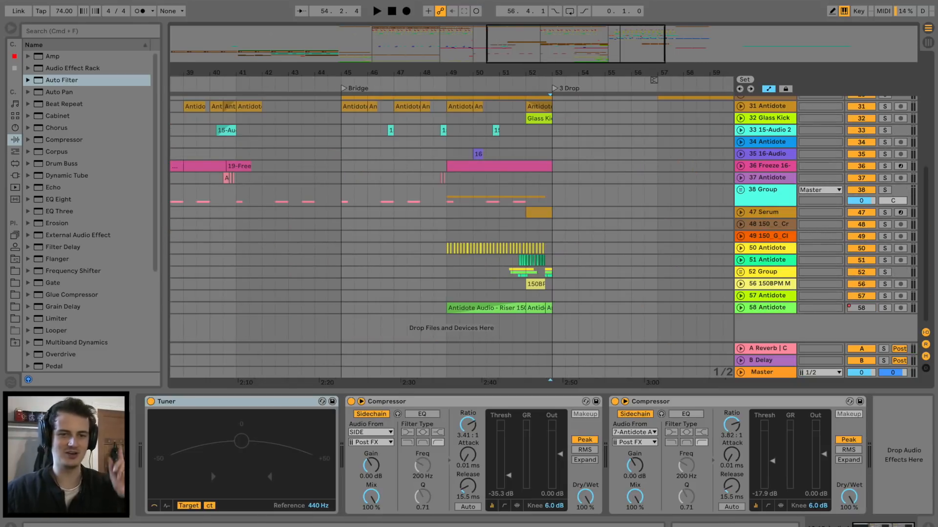
right_click(771, 362)
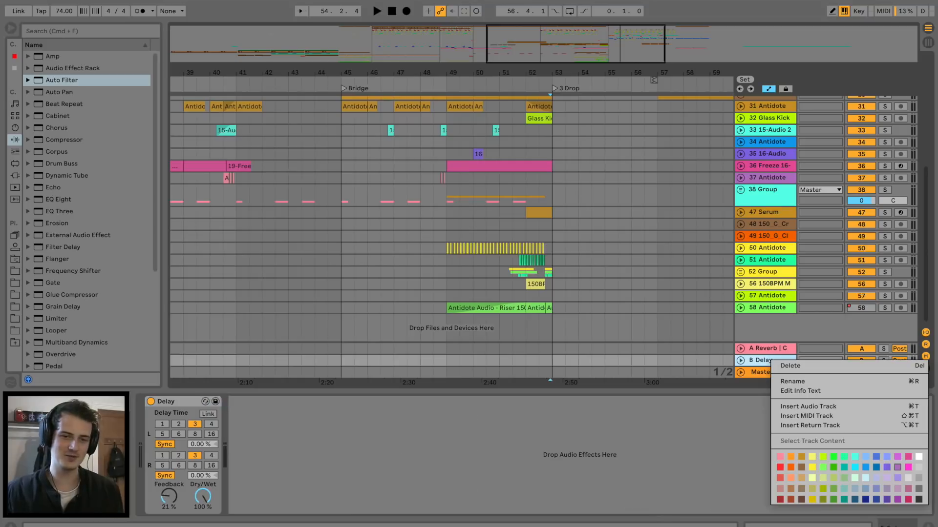
left_click(810, 426)
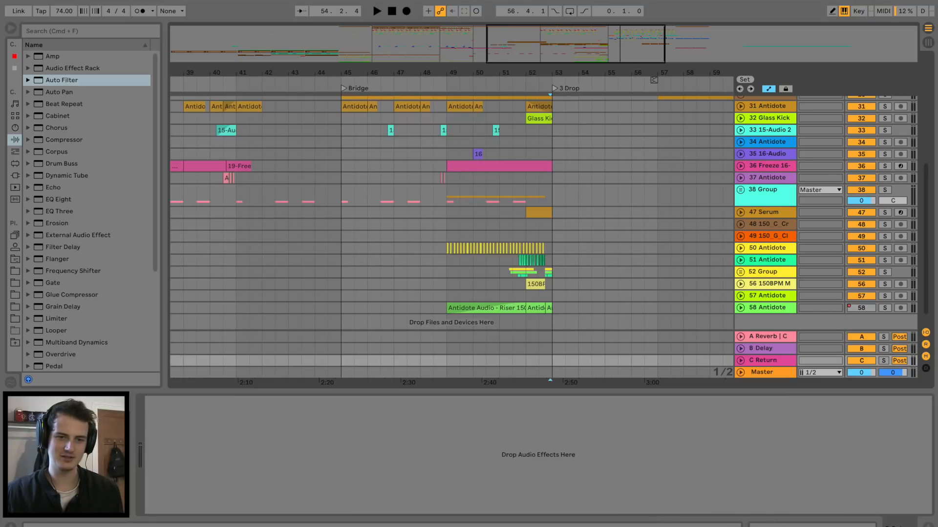
Step: Load Echo's Clean Delay preset Dark Pillow Tap onto the new return track C
left_click(28, 188)
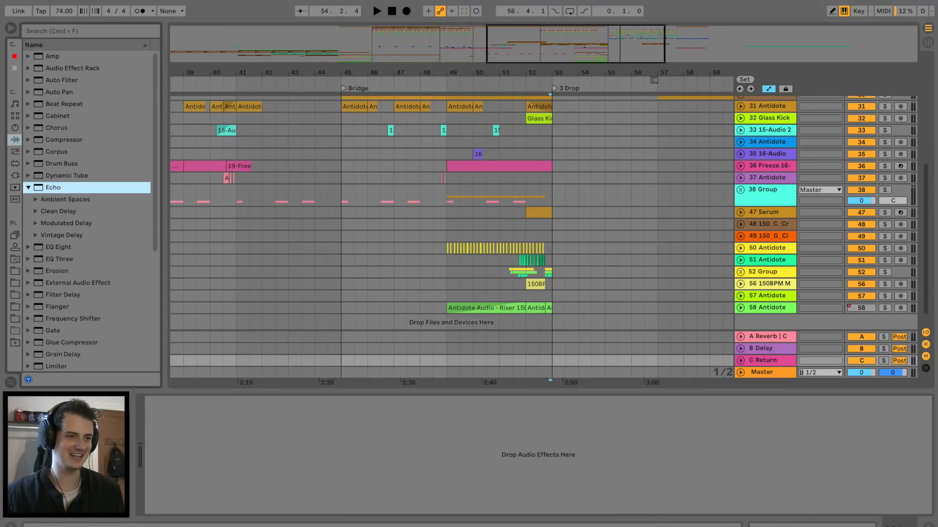
left_click(36, 211)
left_click(90, 235)
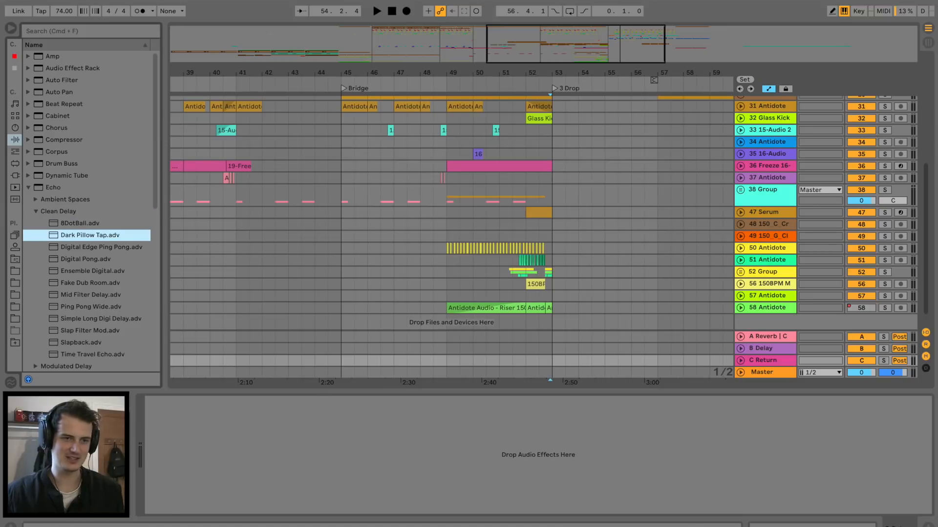
key("Return")
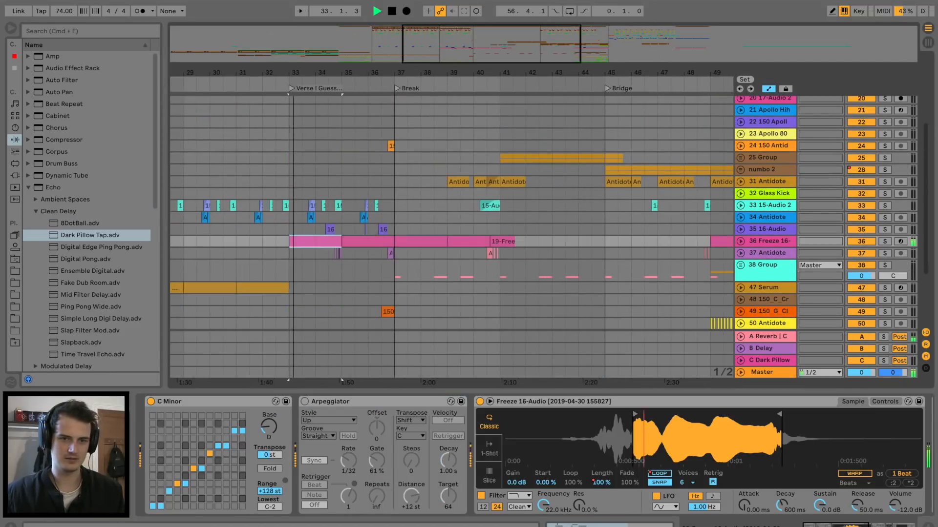
Step: Solo and unfold the 36 Freeze track and raise its send to return C Dark Pillow to 0
left_click(884, 242)
left_click(740, 241)
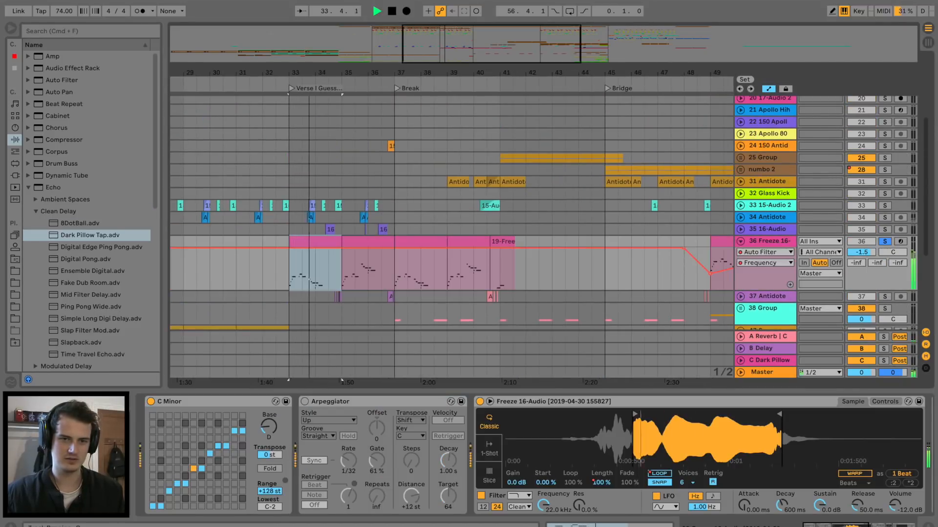
left_click_drag(897, 263, 897, 210)
Step: Solo return track C Dark Pillow and set its Echo Dry/Wet to 100%
left_click(769, 361)
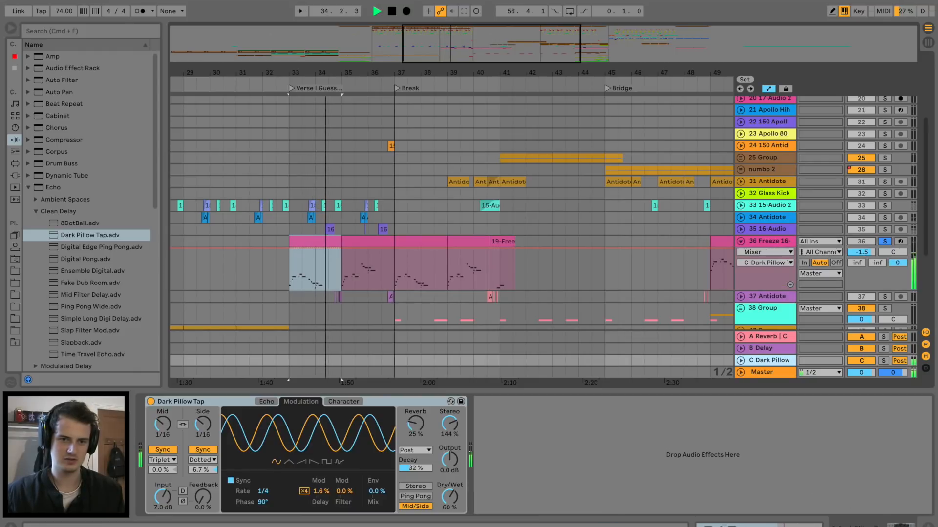
left_click(884, 360)
left_click_drag(449, 496, 450, 483)
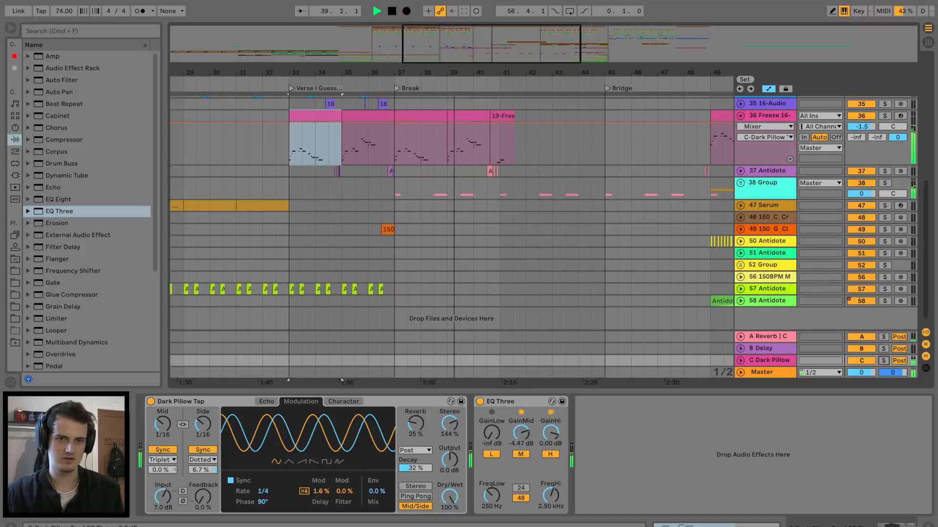
Step: Lower track 36's send C to -inf and automate it to rise from bar 39 to a peak at the clip's end near bar 41
left_click_drag(897, 137, 898, 181)
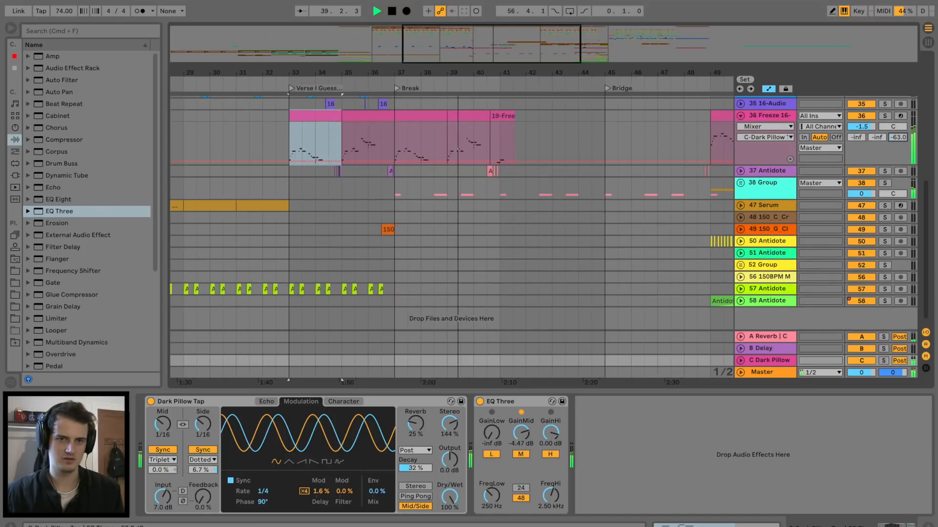
left_click_drag(897, 137, 898, 146)
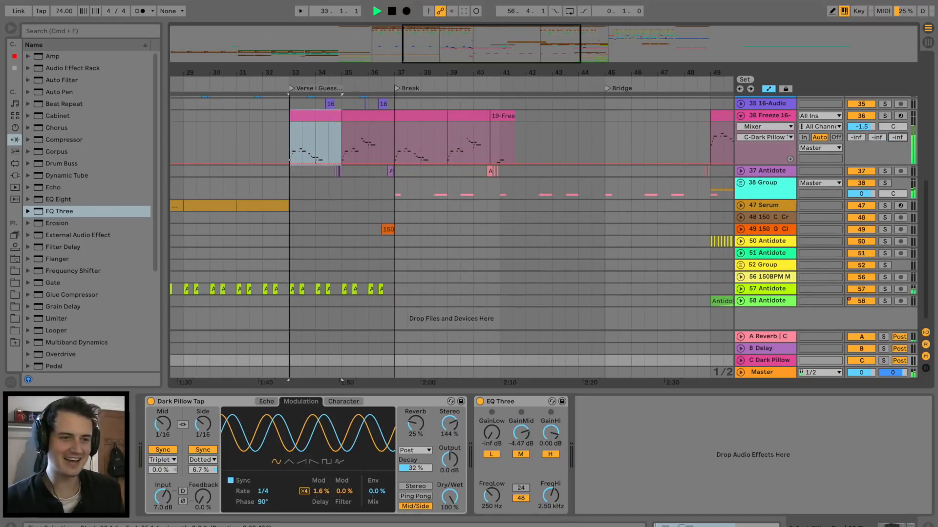
left_click(447, 163)
left_click(532, 163)
left_click_drag(518, 163, 518, 128)
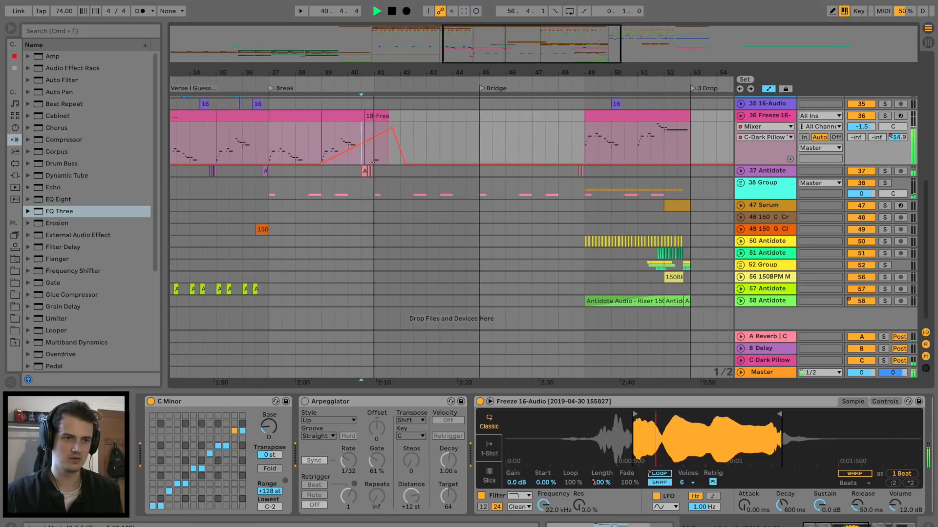
left_click_drag(374, 137, 374, 129)
Step: Automate track 36's send C to jump up at bar 61 and climb further across the clip towards bar 64
scroll(385, 127, "right", 10)
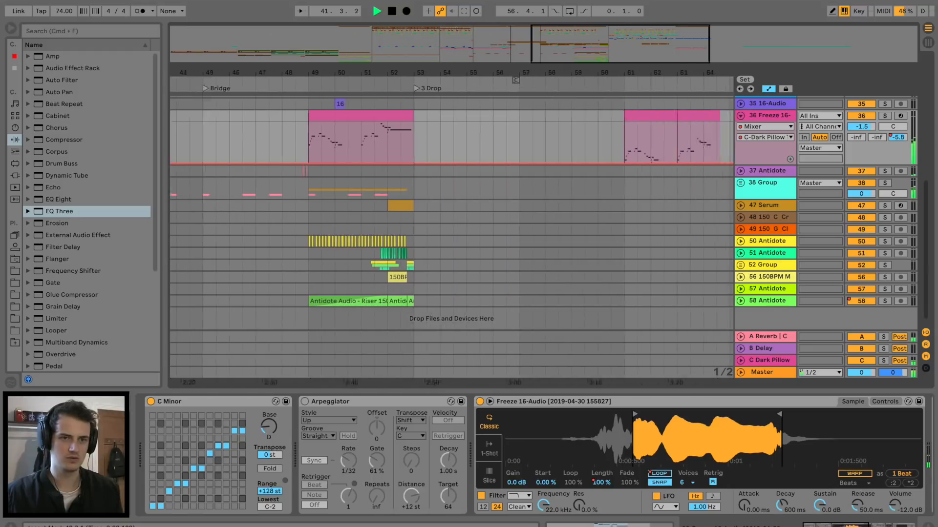
left_click(511, 163)
key("space")
left_click_drag(524, 164, 523, 136)
left_click_drag(602, 136, 602, 122)
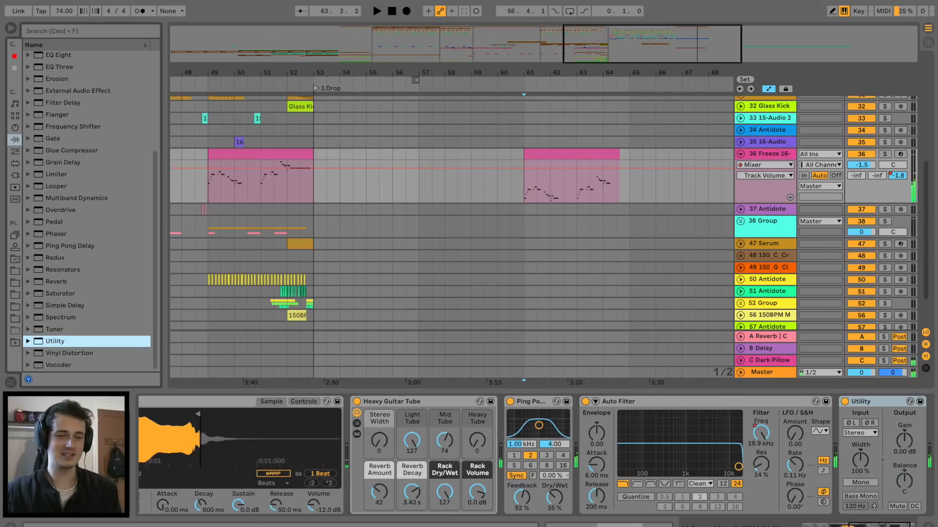
Step: Show the Utility Gain automation on track 36 and lower it to -6.36 dB from bar 61
left_click(904, 439)
left_click(511, 182)
key("space")
left_click_drag(523, 181, 523, 185)
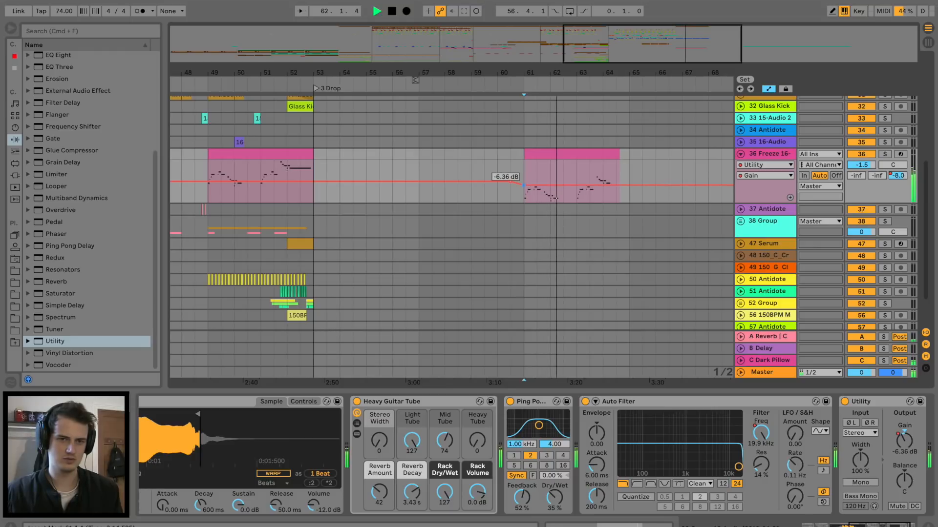
left_click(769, 360)
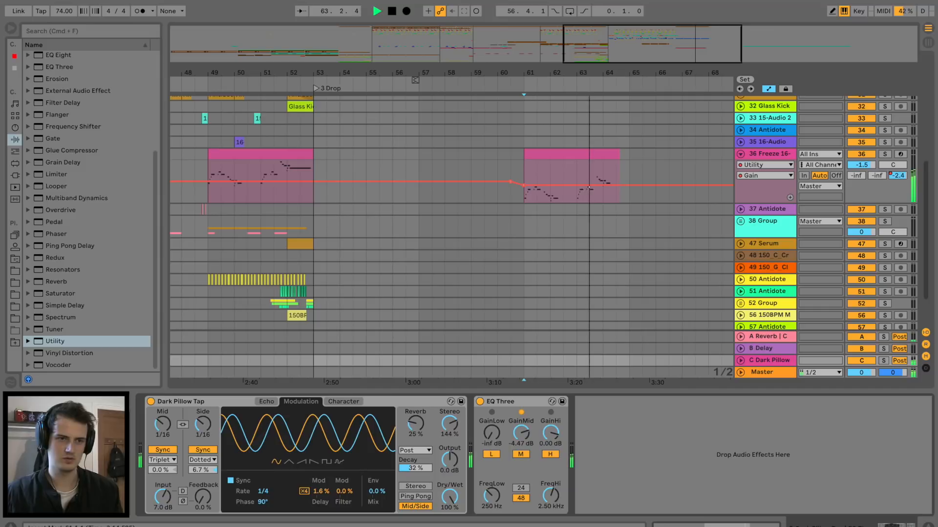
scroll(452, 234, "left", 5)
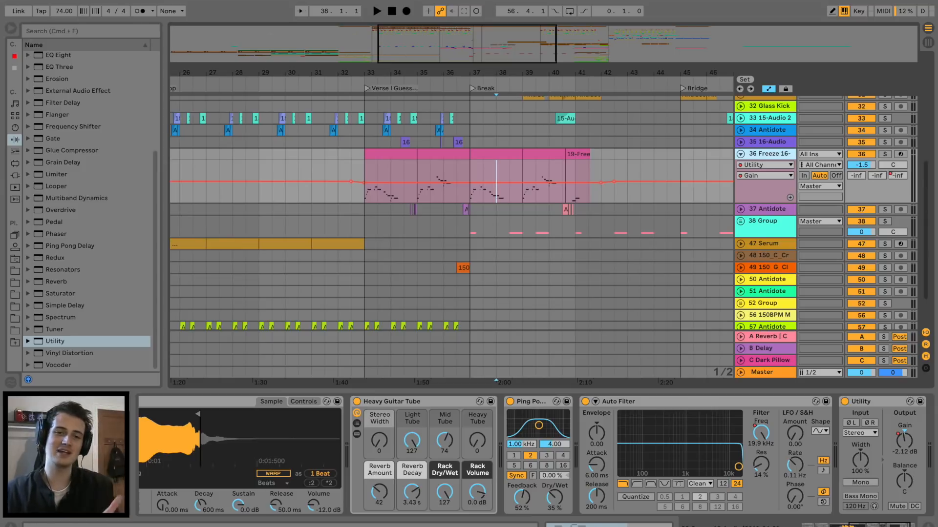
scroll(538, 459, "right", 3)
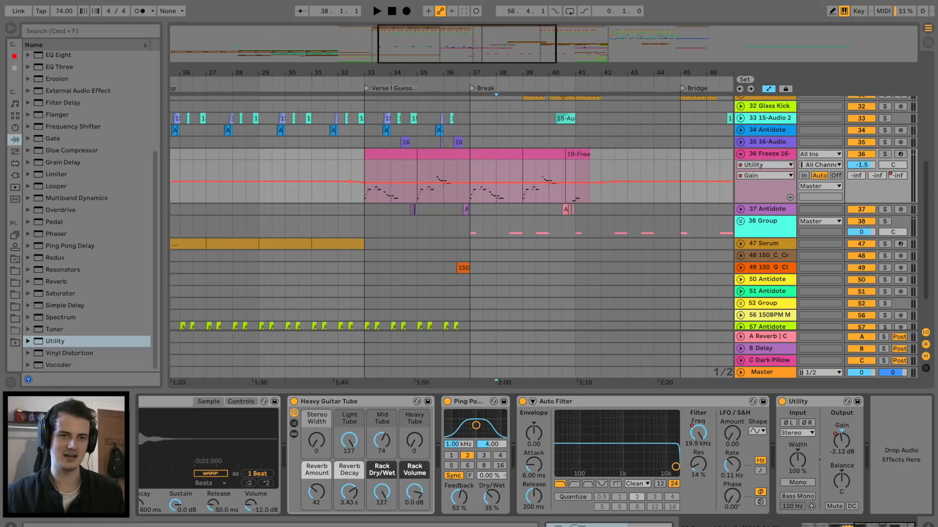
Step: Insert the OTT preset between Auto Filter and the first Compressor on 5 Serum and play the drop
scroll(537, 240, "down", 3)
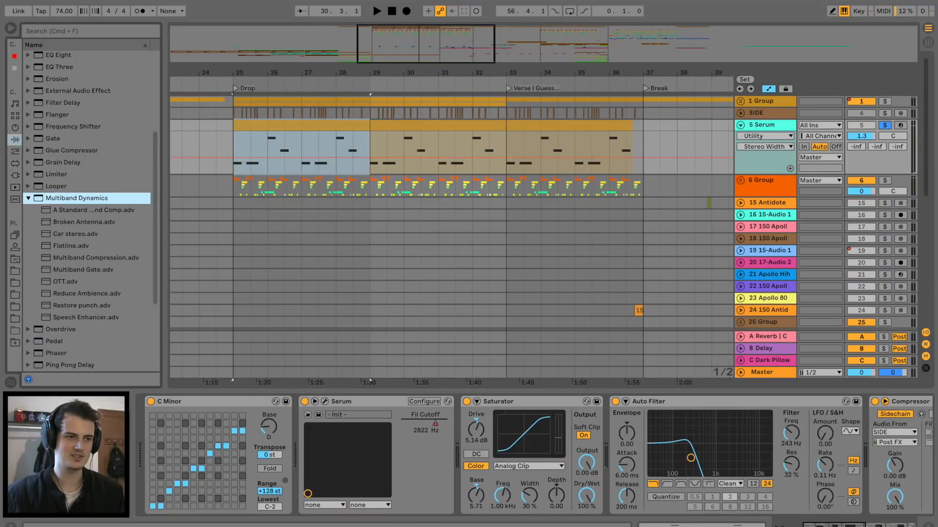
left_click_drag(65, 282, 869, 454)
key("space")
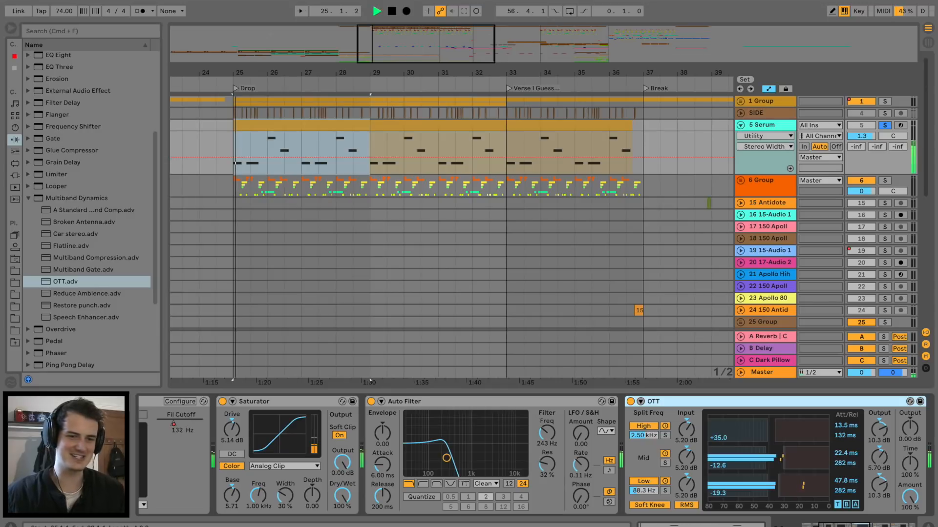
Step: Set the OTT Amount to 32% and its low band's Above threshold to -16.2 dB, and replay the drop
left_click_drag(910, 497, 910, 515)
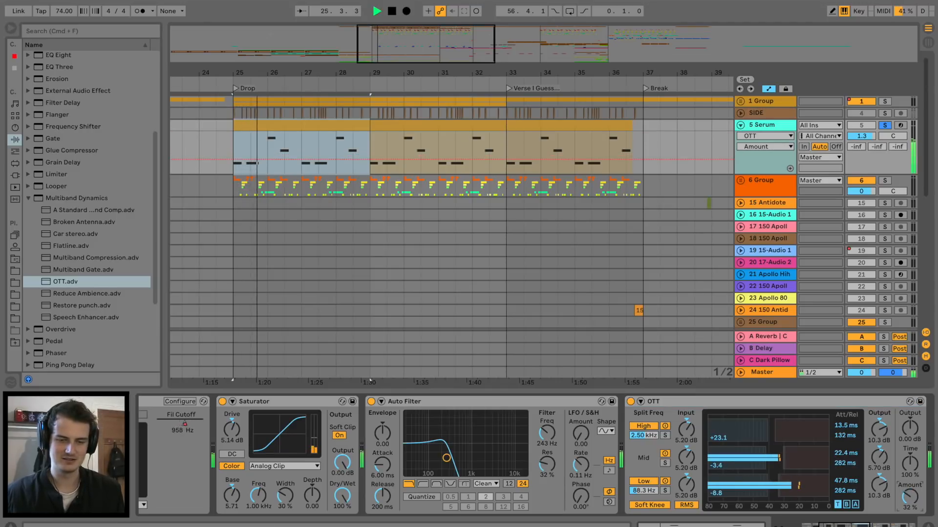
left_click(855, 505)
left_click_drag(847, 481, 846, 459)
key("space")
key("space")
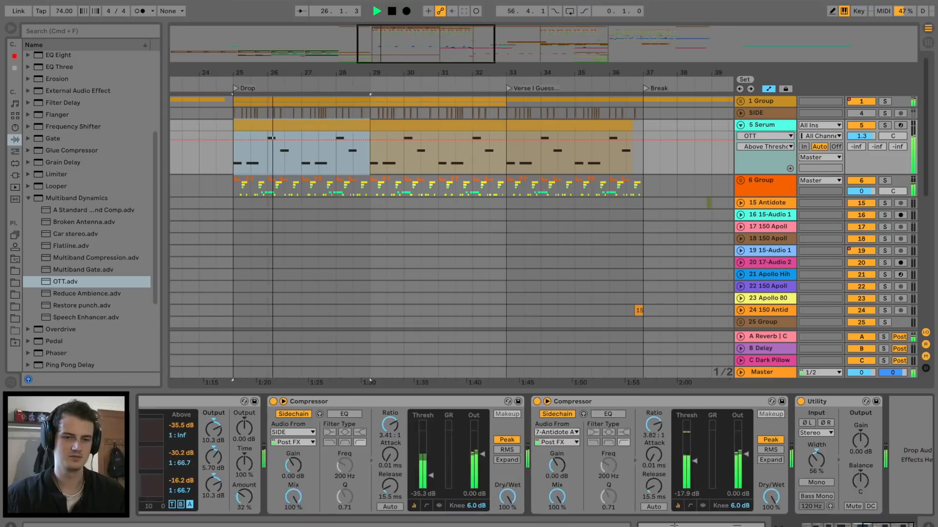
Step: Unfold 6 Group and set an EQ Eight band on 10 Snare to 323 Hz, -2.36 dB and Q 3.06
scroll(535, 454, "right", 10)
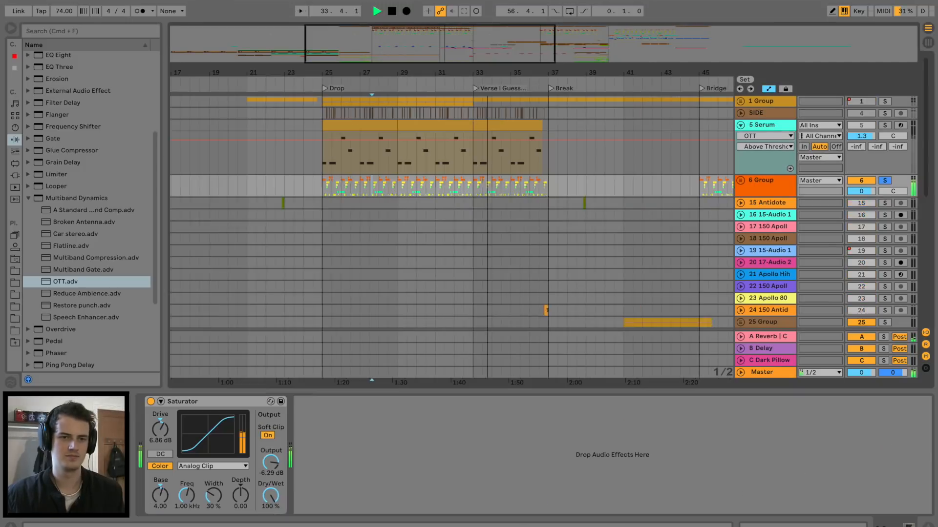
left_click(741, 180)
scroll(452, 237, "down", 7)
scroll(451, 237, "up", 5)
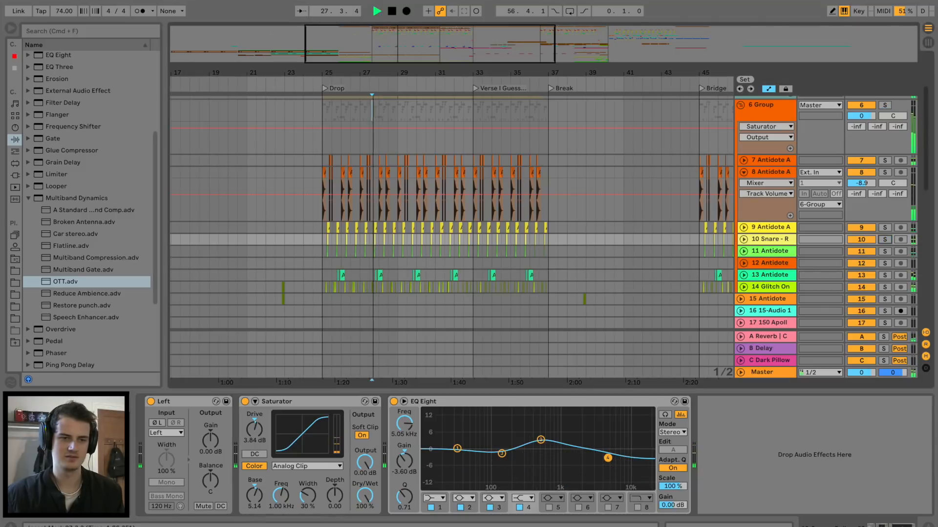
left_click_drag(540, 440, 527, 455)
left_click_drag(405, 497, 405, 470)
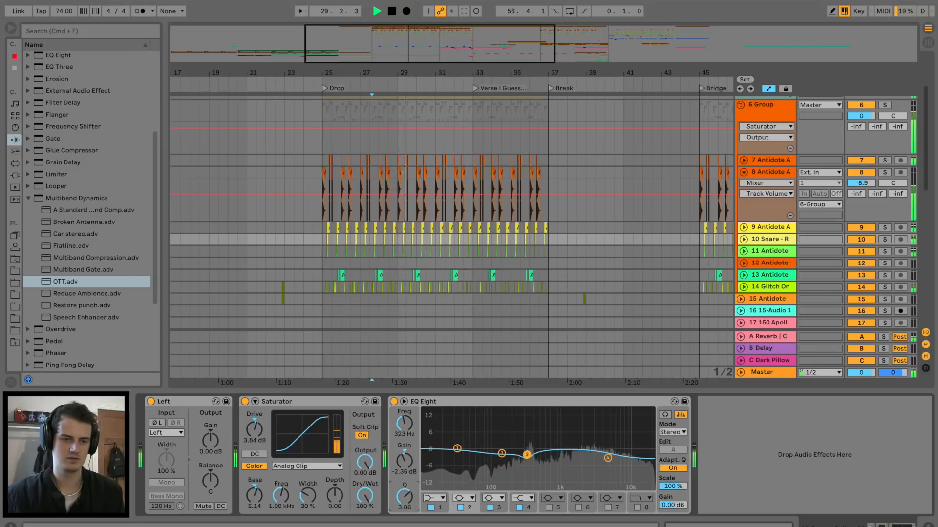
Step: Boost another EQ Eight band on 10 Snare to 4.59 dB at 587 Hz and stop playback
left_click_drag(501, 454, 545, 438)
left_click_drag(404, 497, 404, 485)
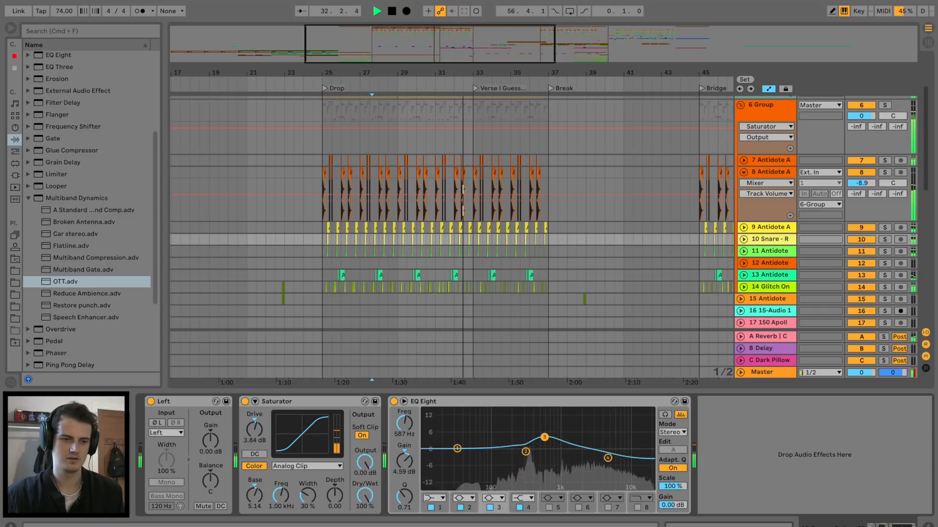
key("space")
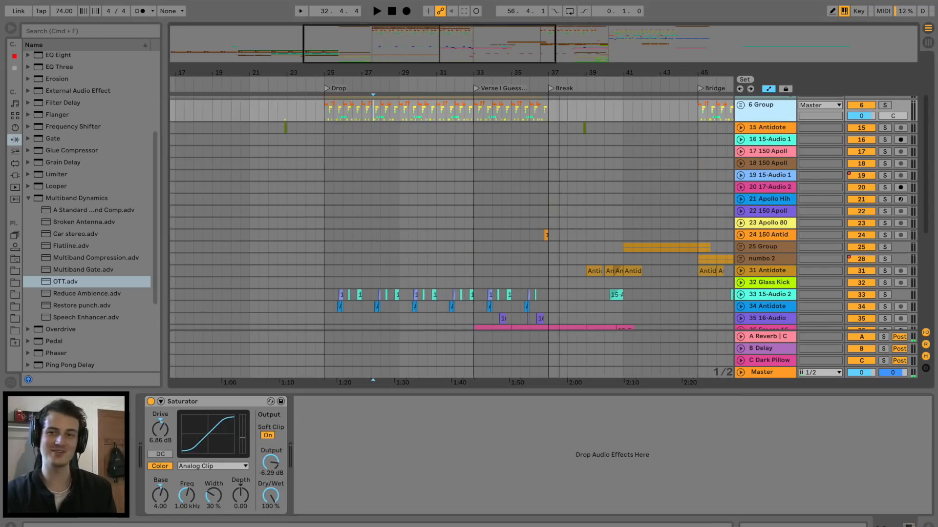
Step: Hide the device view, clear 6 Group's drums from bar 32 to 33, and replay from 30.4
key("minus")
key("minus")
key("minus")
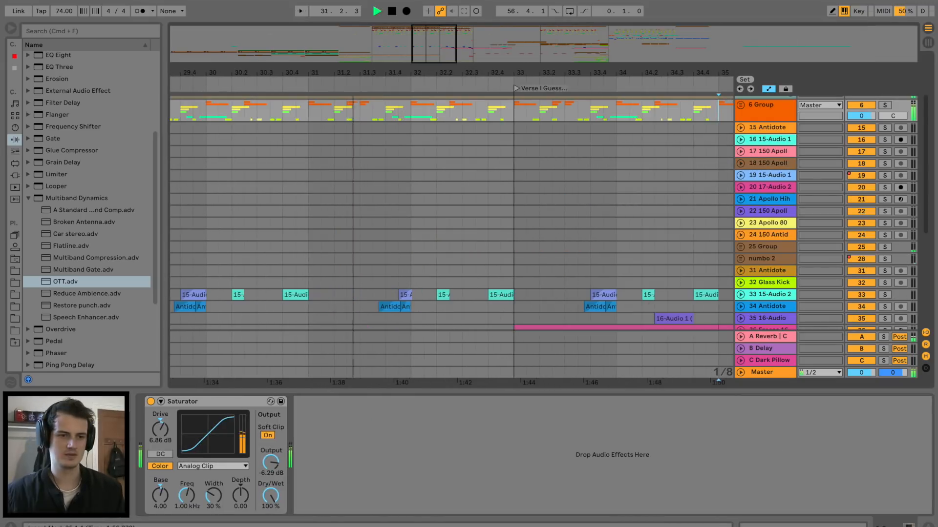
key("alt+super+l")
left_click_drag(513, 111, 412, 111)
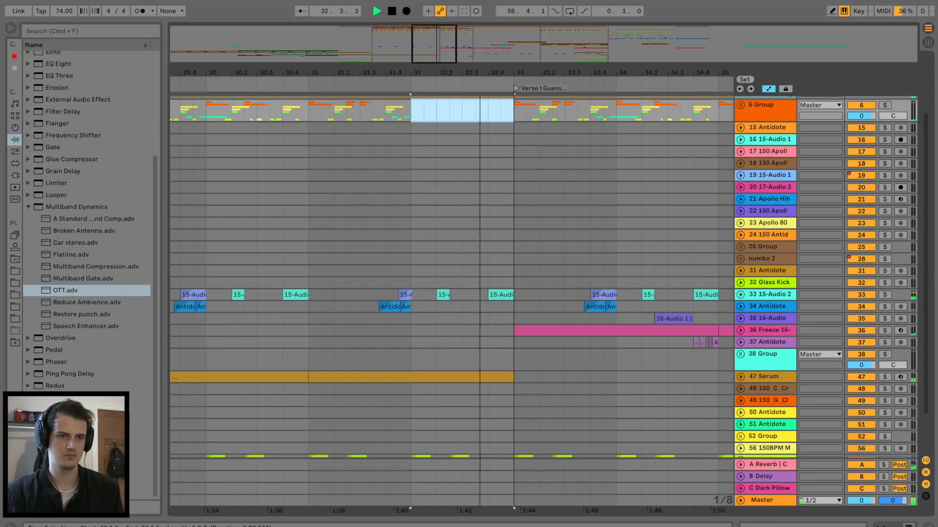
left_click(282, 73)
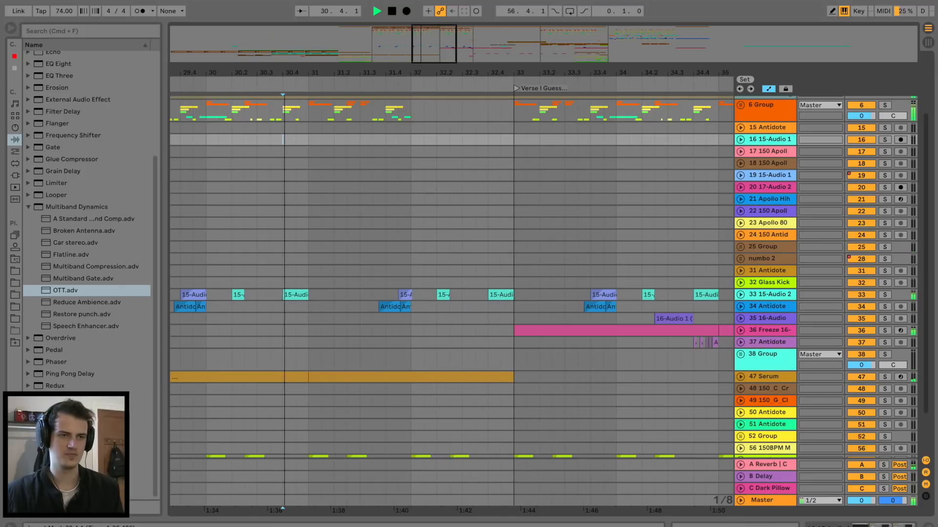
Step: Delete the two 57 Antidote clips in bar 32 and mark position 32.4 in the 5 Serum lane
scroll(452, 293, "down", 3)
left_click_drag(411, 412, 488, 411)
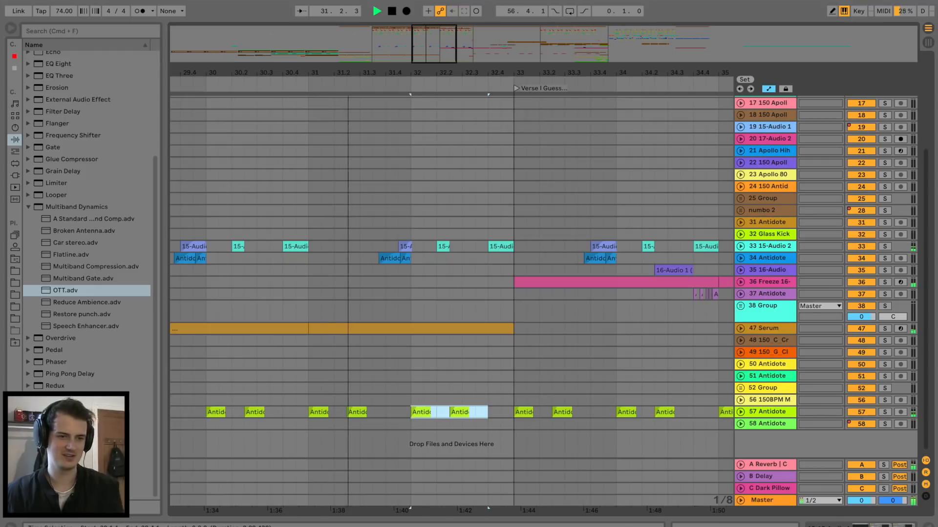
scroll(452, 293, "up", 5)
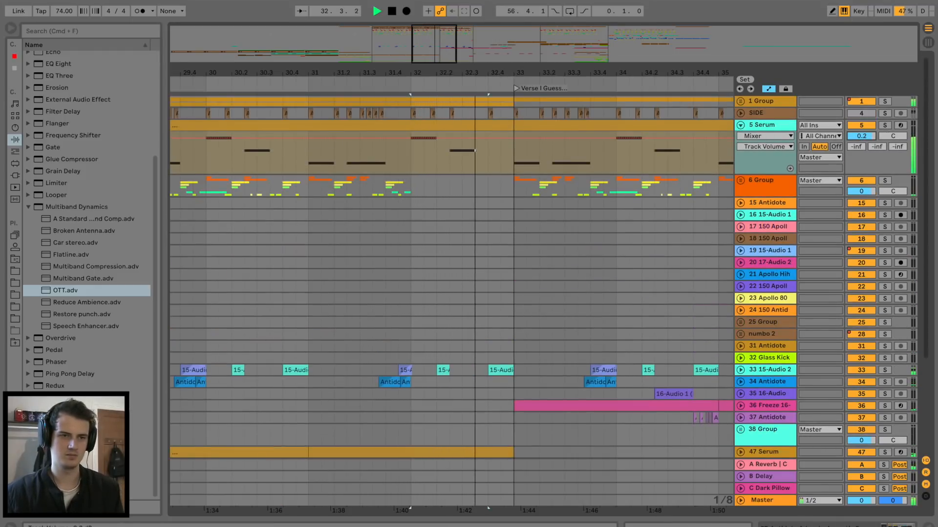
left_click(488, 138)
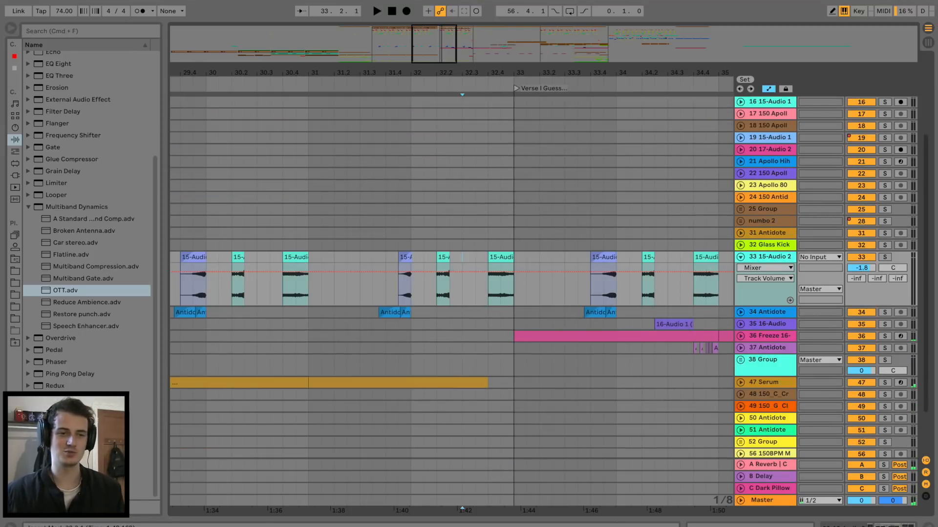
Step: Raise the 33 15-Audio 2 track's send C to 0, audition it, trim the send slightly, and fold the track
left_click_drag(897, 278, 898, 230)
key("space")
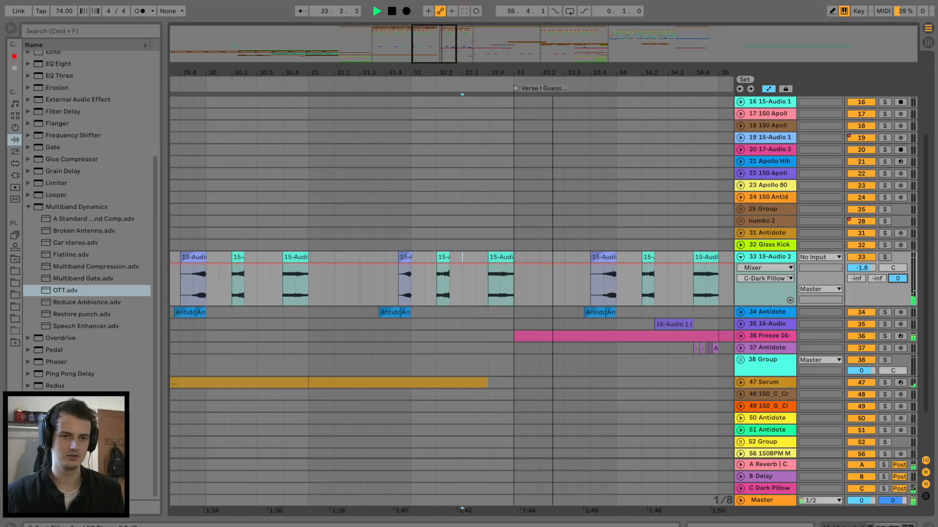
key("space")
key("space")
mouse_move(898, 278)
left_mouse_down()
mouse_move(897, 290)
mouse_move(898, 279)
left_mouse_up()
left_click(741, 257)
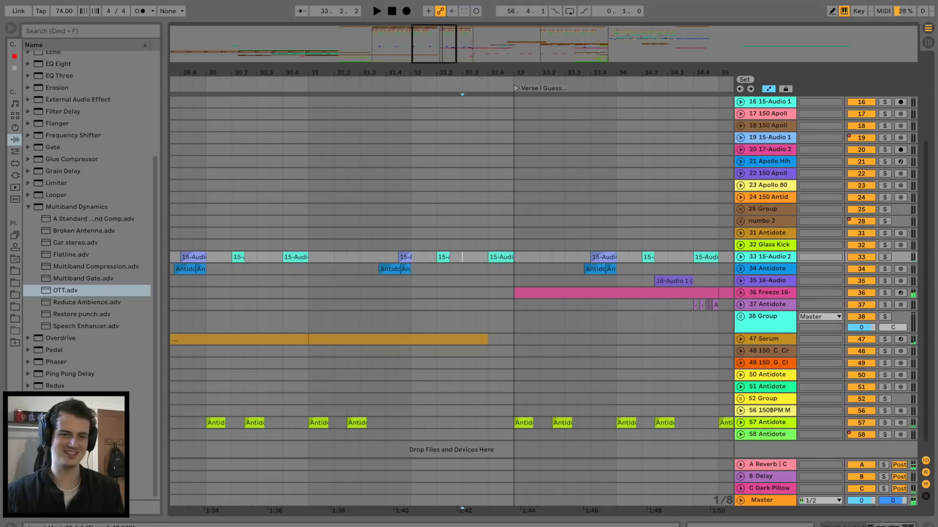
Step: Insert a new return track D and load Flanger and Overdrive onto it
scroll(520, 257, "down", 10)
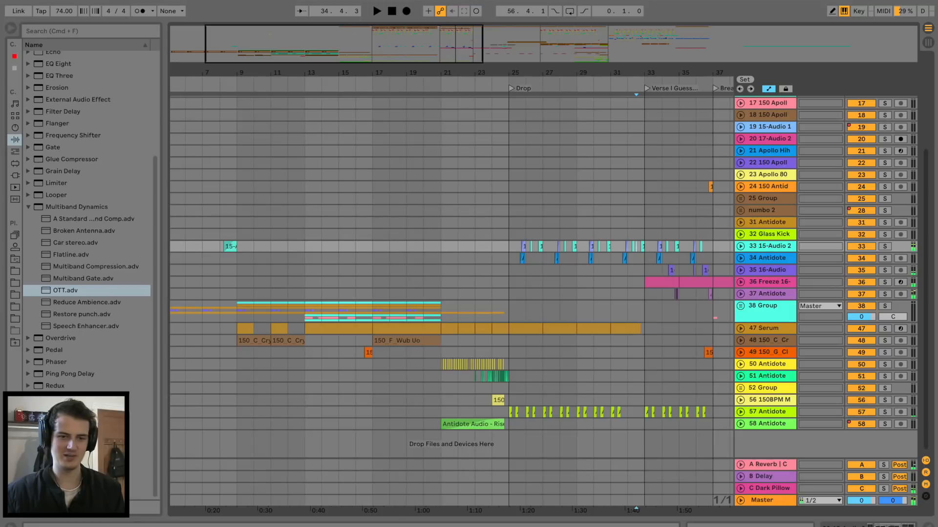
right_click(625, 489)
left_click(654, 526)
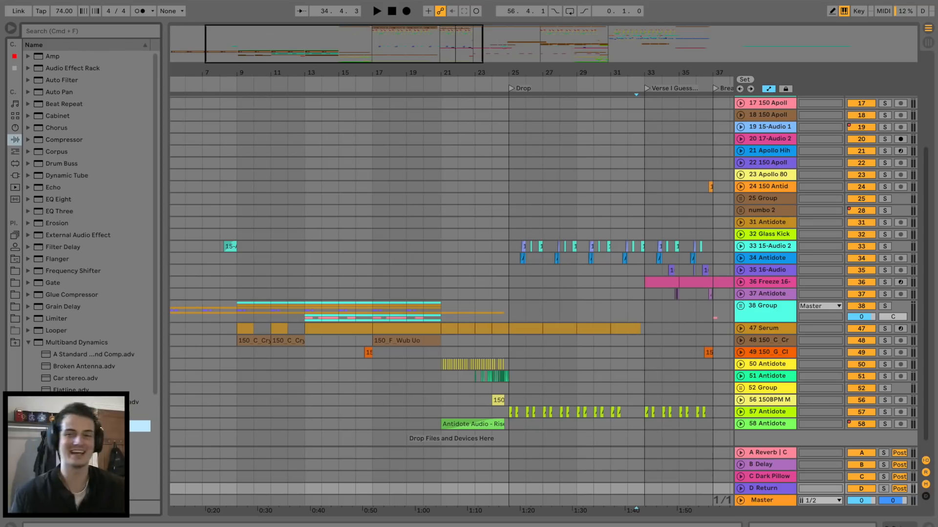
left_click(57, 260)
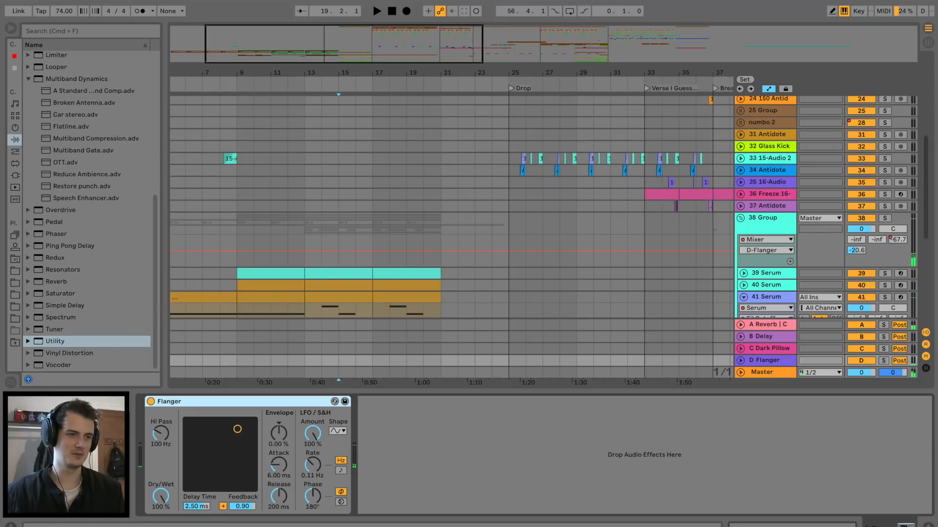
double_click(61, 210)
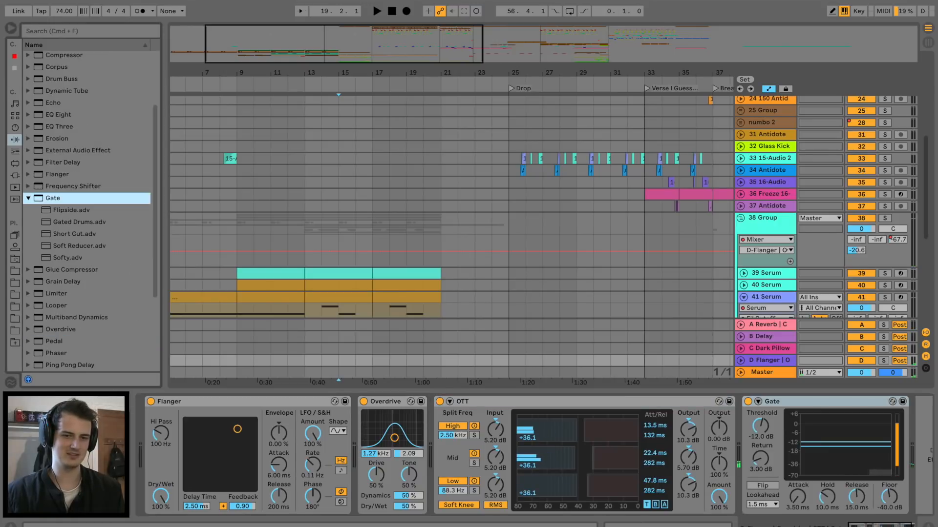
Step: Set the Gate's threshold to -17.5 dB and load the 8DotBall Echo preset after it on return D
left_click_drag(760, 426, 760, 439)
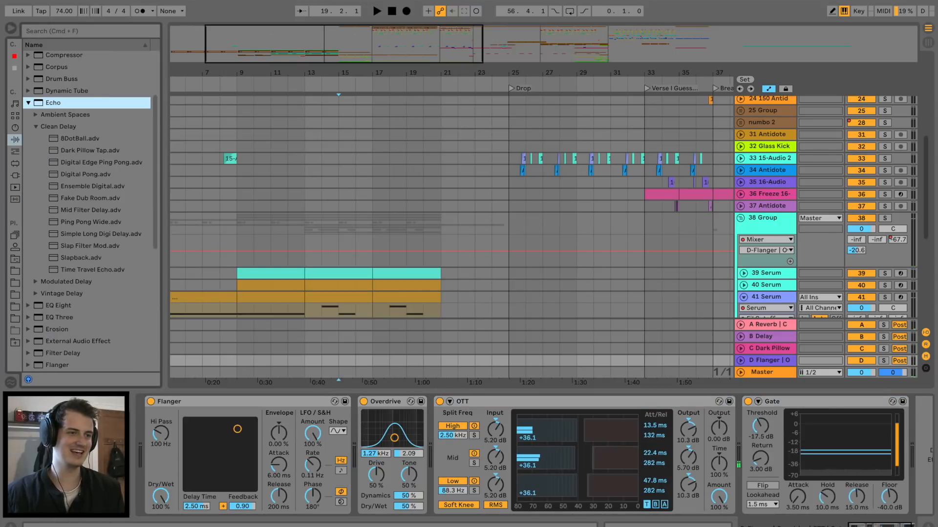
left_click(79, 138)
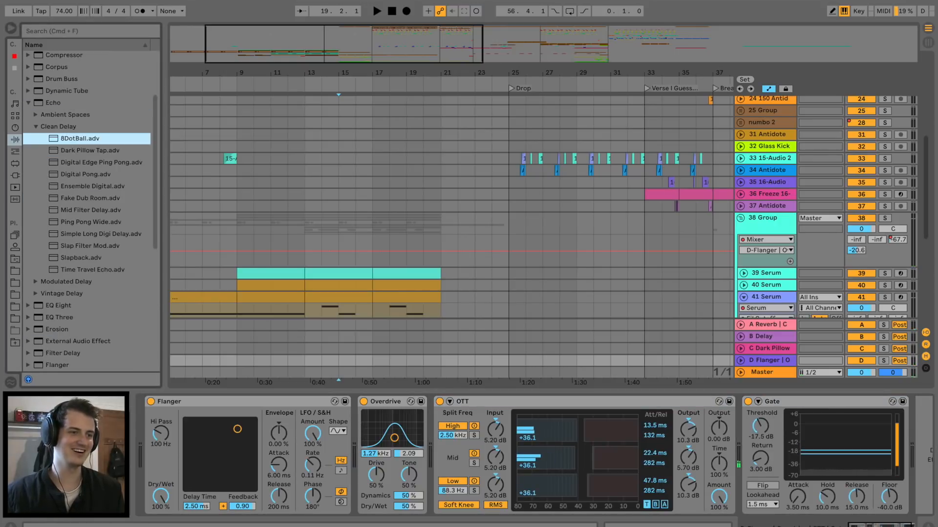
key("Return")
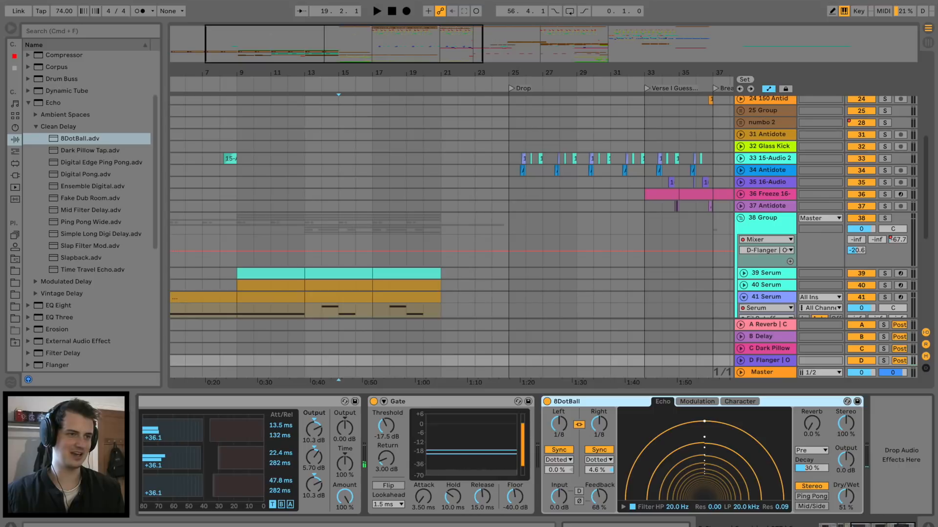
Step: Load the Amp preset Bass Roundup at the end of return D's device chain
scroll(88, 210, "up", 3)
left_click(52, 56)
key("Right")
key("Down")
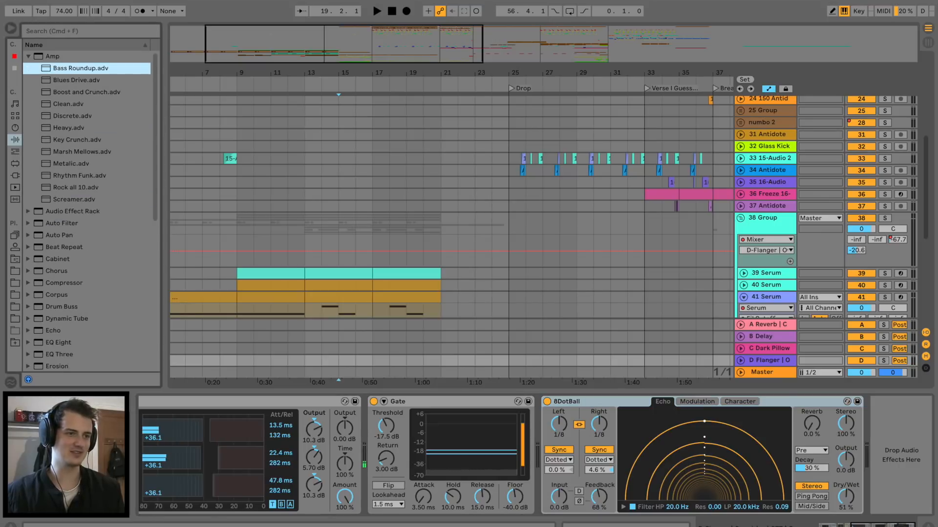
key("Return")
Step: Raise 38 Group's send D to 0 during playback and, with return D soloed, switch Bass Roundup's output to Dual
key("space")
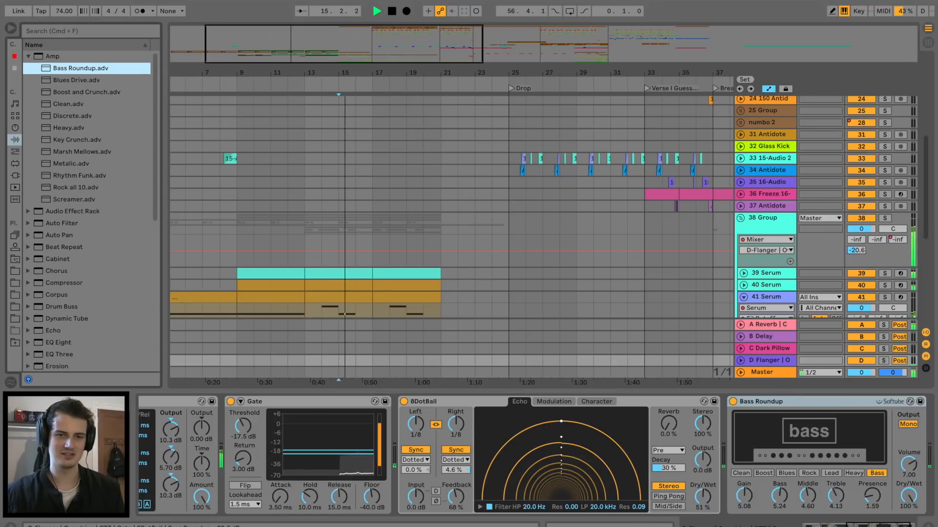
left_click_drag(856, 250, 856, 220)
left_click(883, 360)
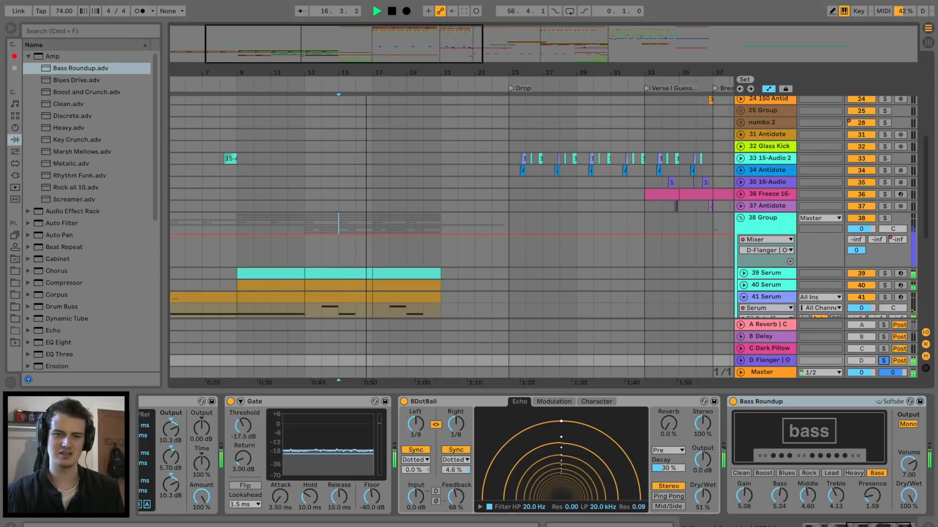
left_click(908, 425)
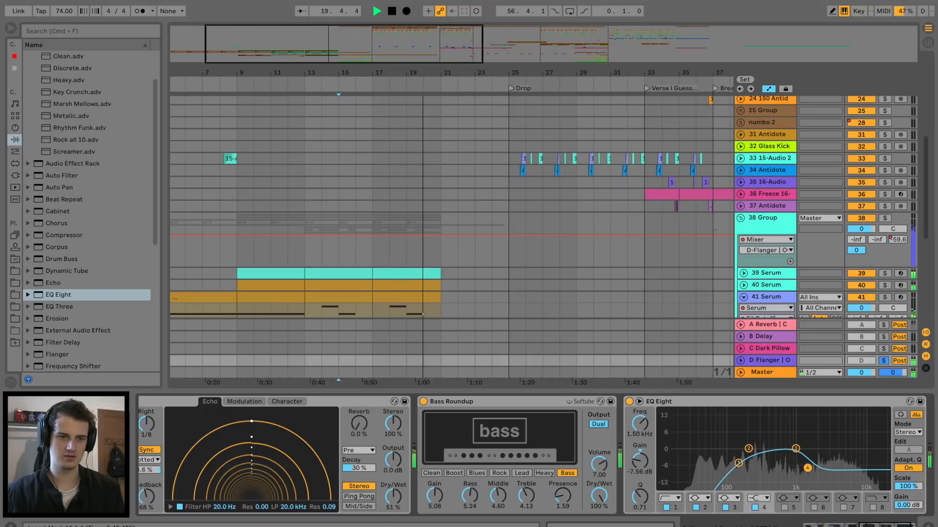
Step: Enable band 8 of return D's EQ Eight as a high cut at 1.02 kHz and move the low cut to 129 Hz
scroll(452, 237, "down", 10)
scroll(451, 236, "up", 5)
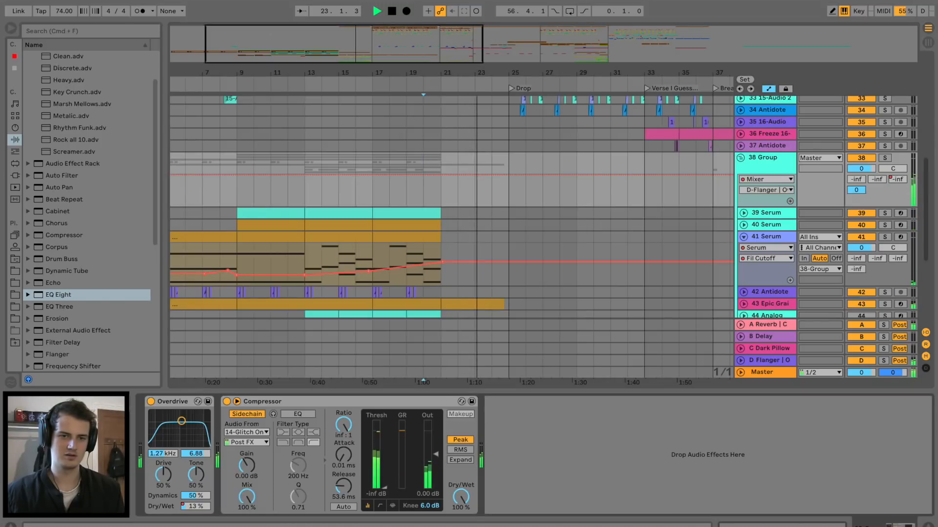
left_click(769, 361)
scroll(535, 454, "right", 5)
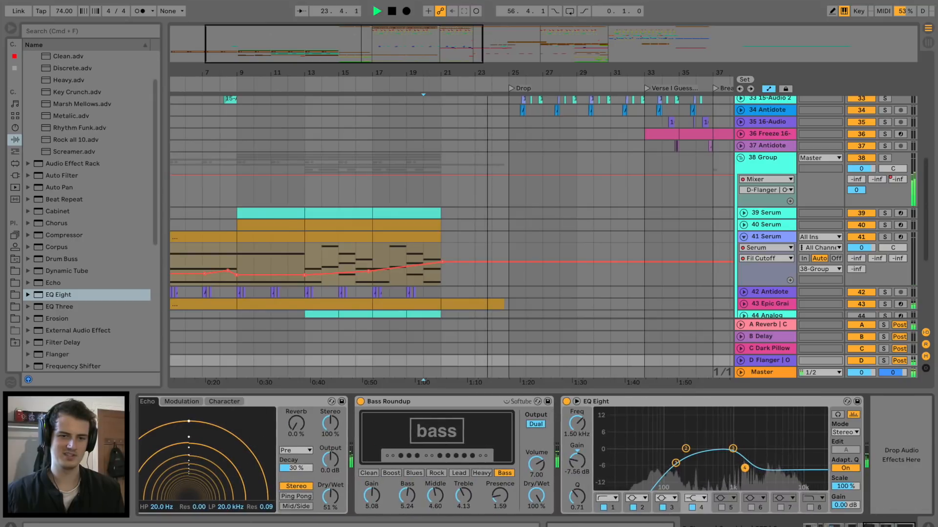
left_click(811, 508)
left_click_drag(818, 458, 733, 464)
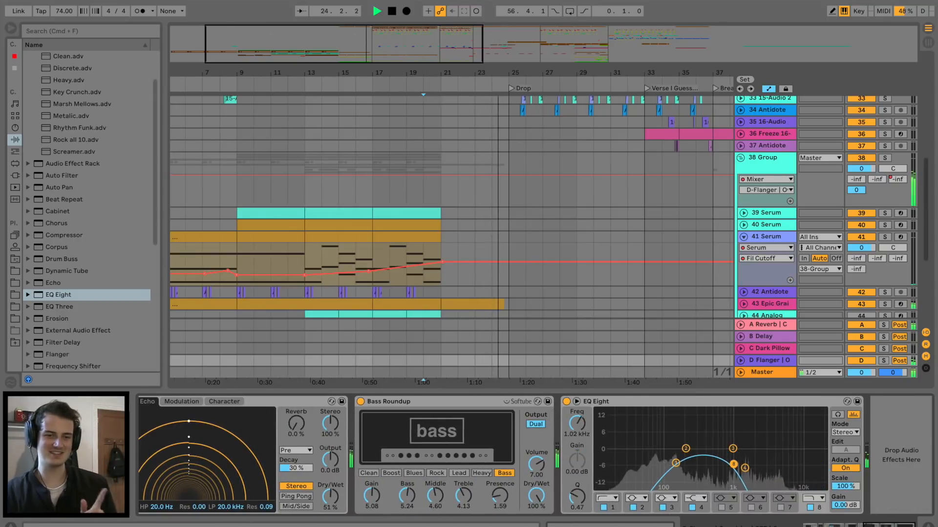
left_click_drag(676, 463, 672, 465)
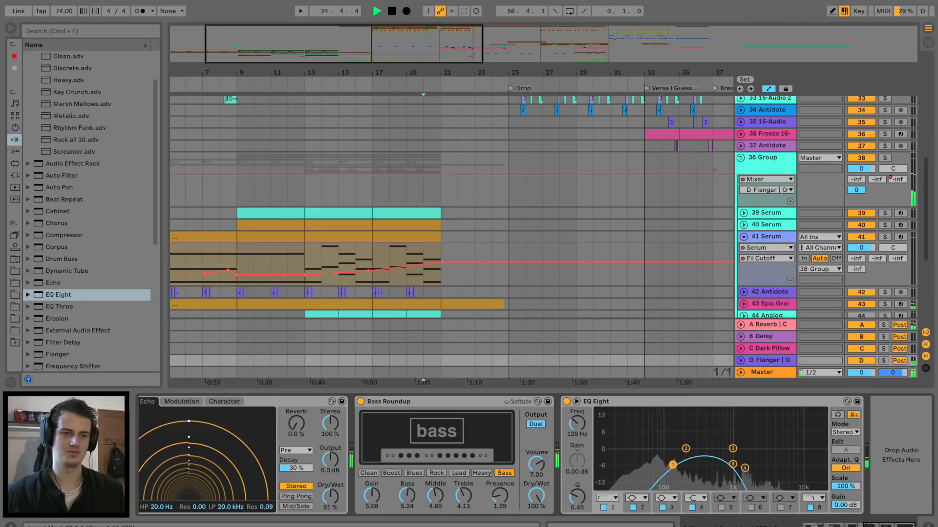
Step: Raise 6 Group's send D to 0 and audition the group in solo during the Drop
scroll(452, 230, "up", 15)
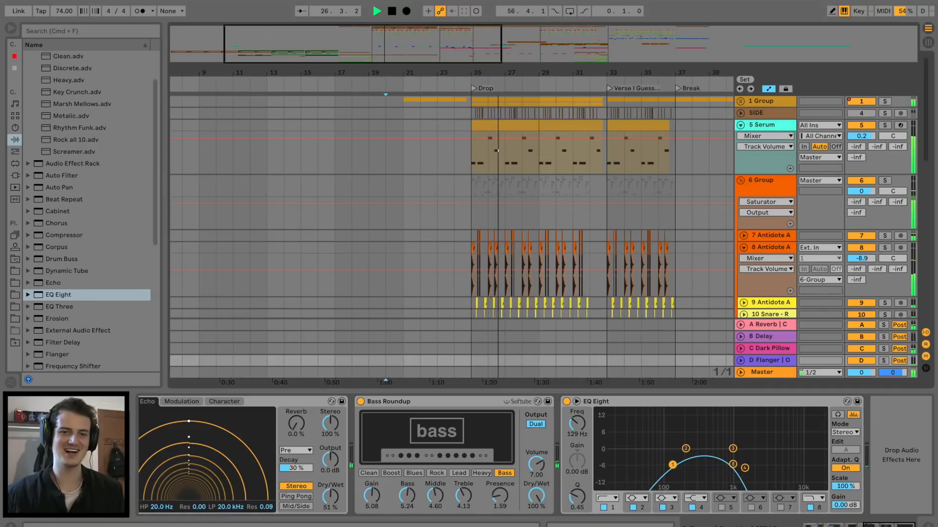
left_click_drag(856, 213, 856, 164)
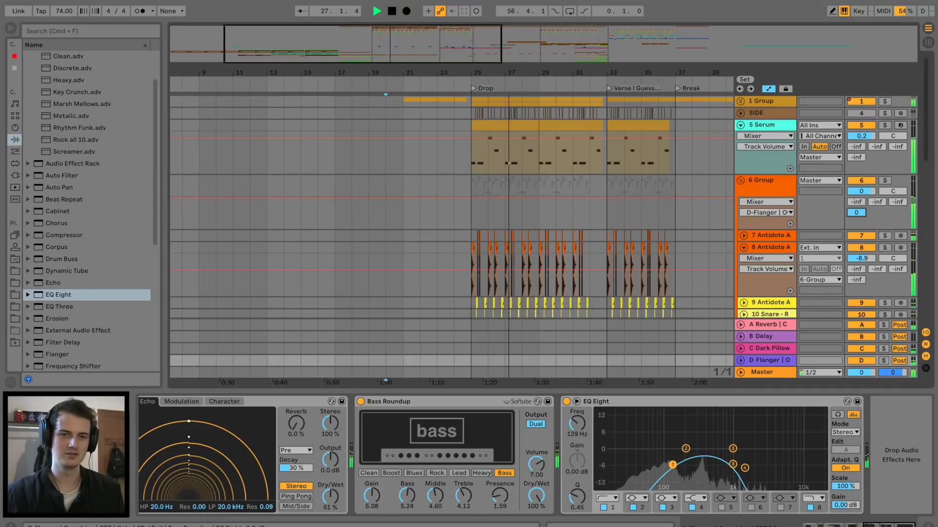
left_click(884, 180)
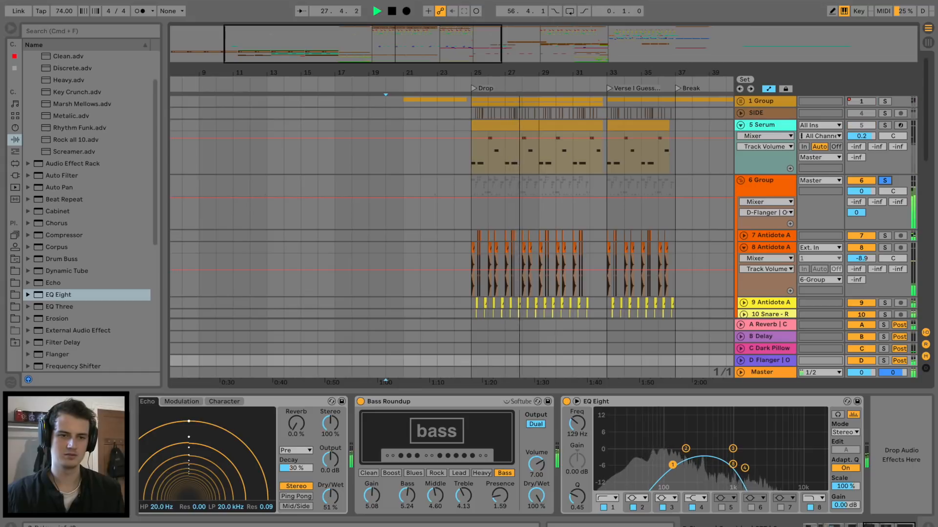
scroll(489, 454, "left", 5)
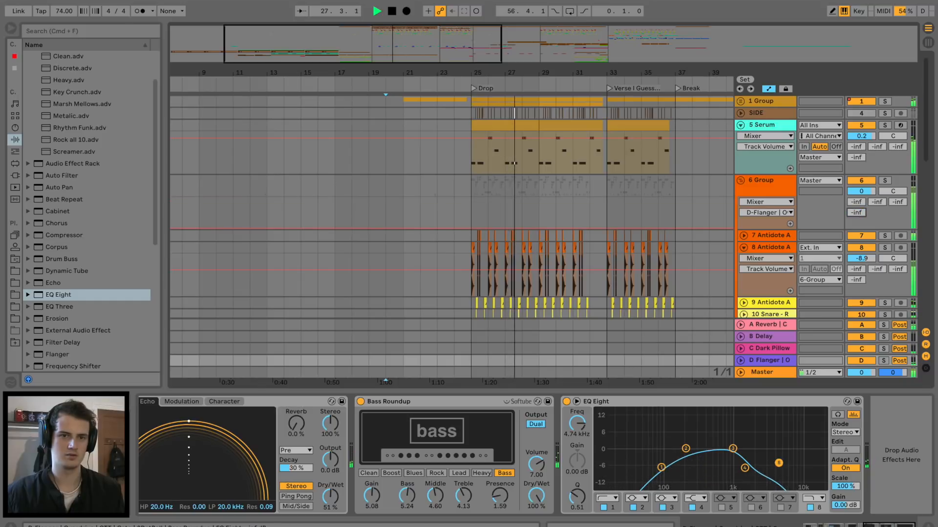
left_click_drag(856, 213, 856, 146)
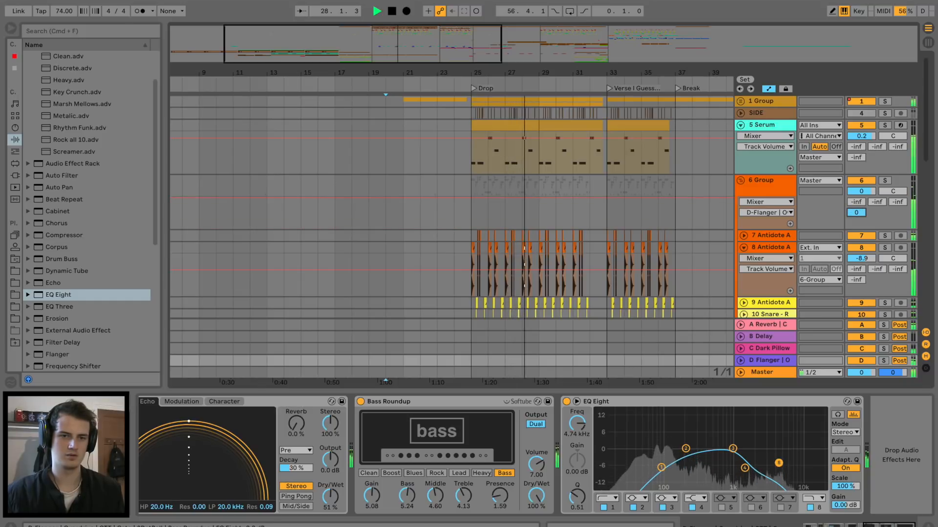
key("space")
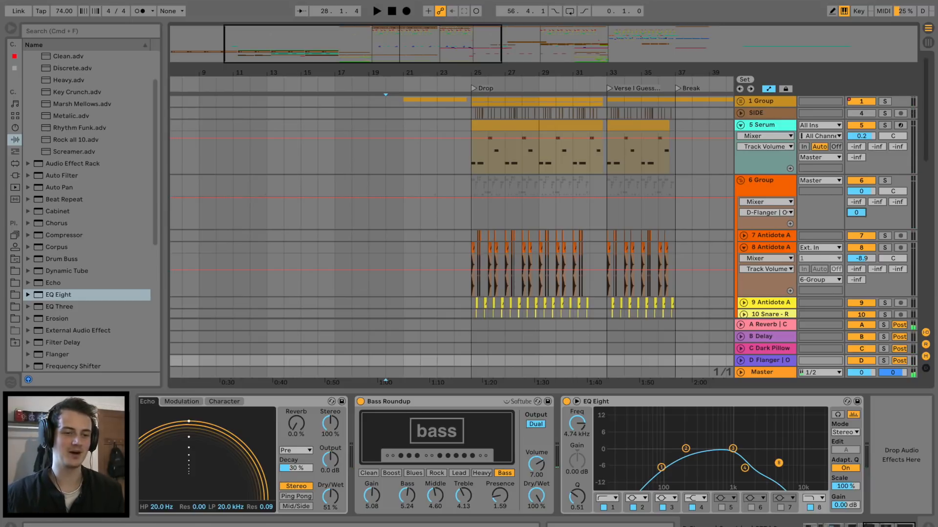
Step: Fold the 6 Group and 5 Serum tracks and place the insert position at bar 53 in 6 Group
key("Down")
key("Down")
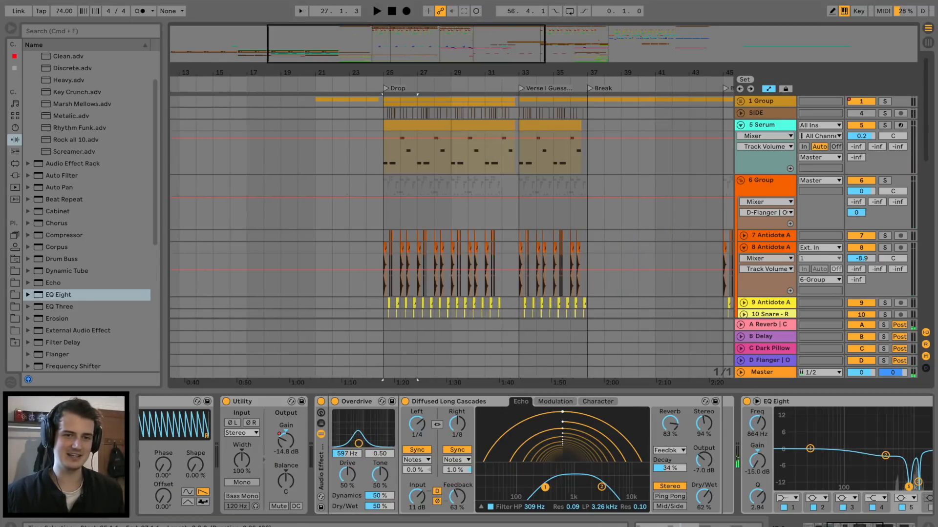
key("Left")
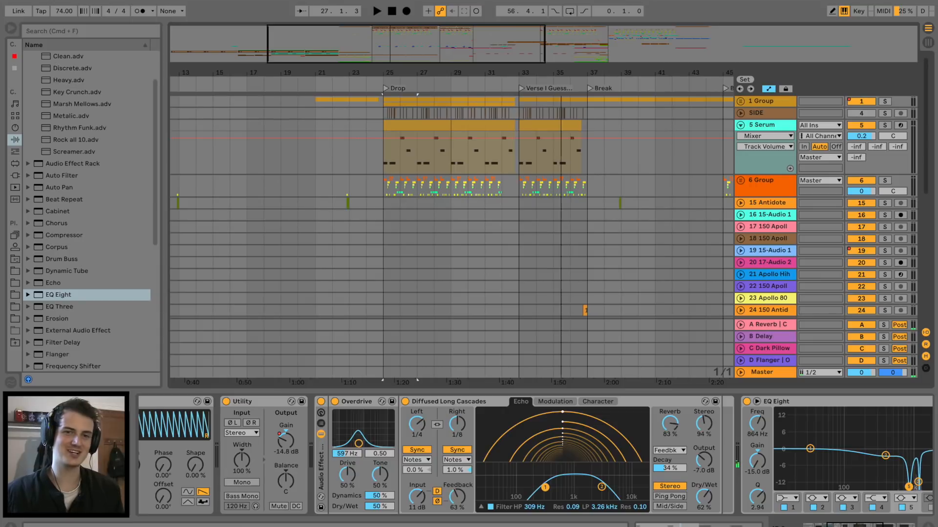
key("minus")
key("Up")
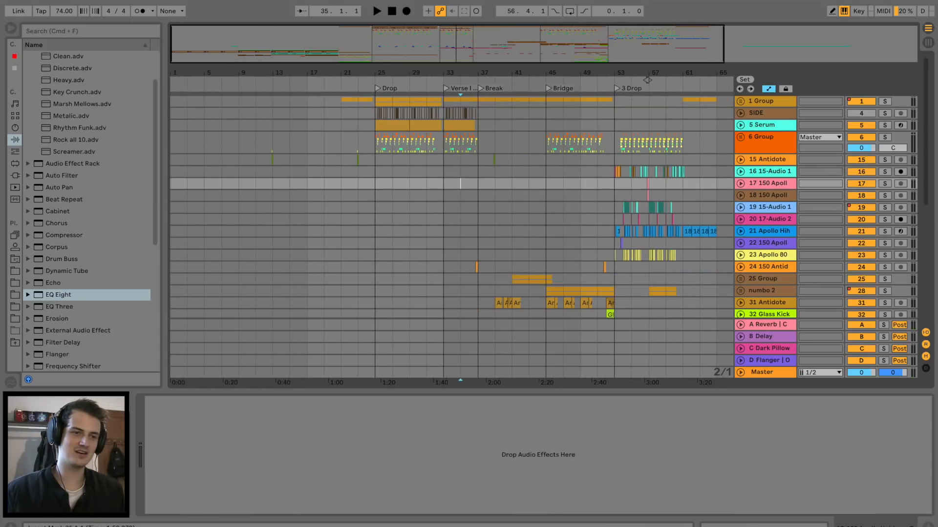
key("Up")
key("Up")
key("Up")
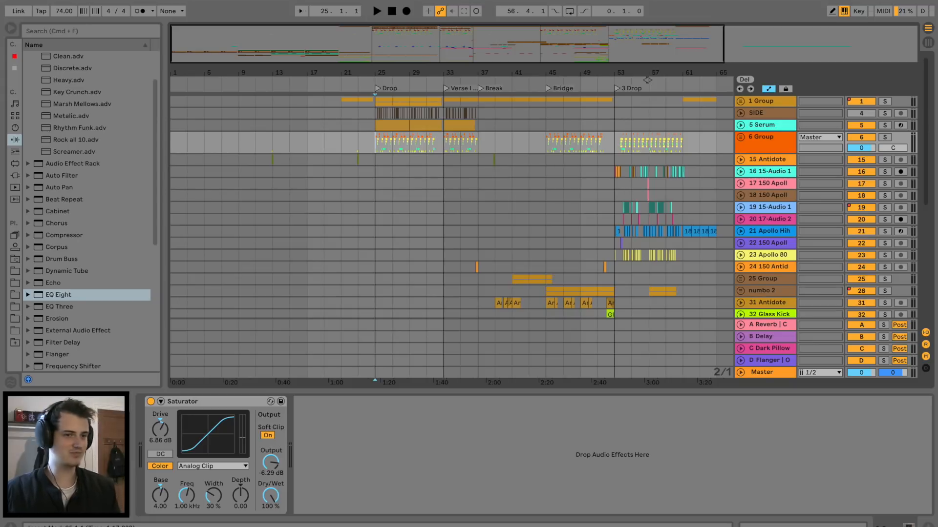
left_click(436, 292)
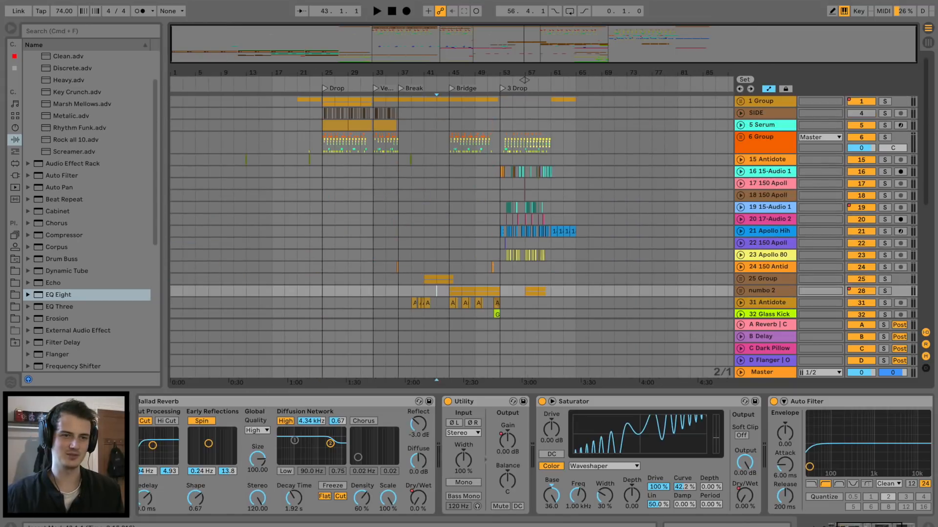
left_click(500, 143)
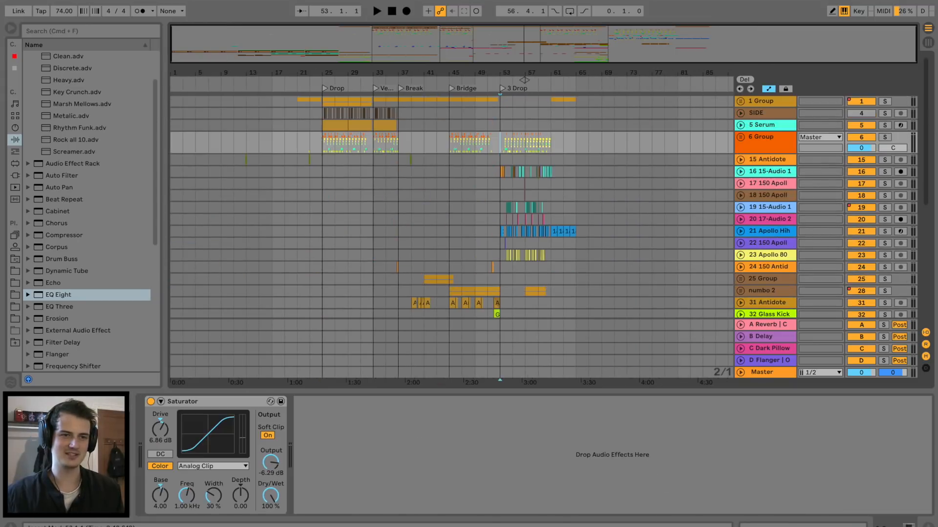
Step: Ramp the Master's Auto Filter frequency automation from 26.0 Hz at 52.4 up to 1.12 kHz at the start of 3 Drop
left_click_drag(524, 79, 389, 231)
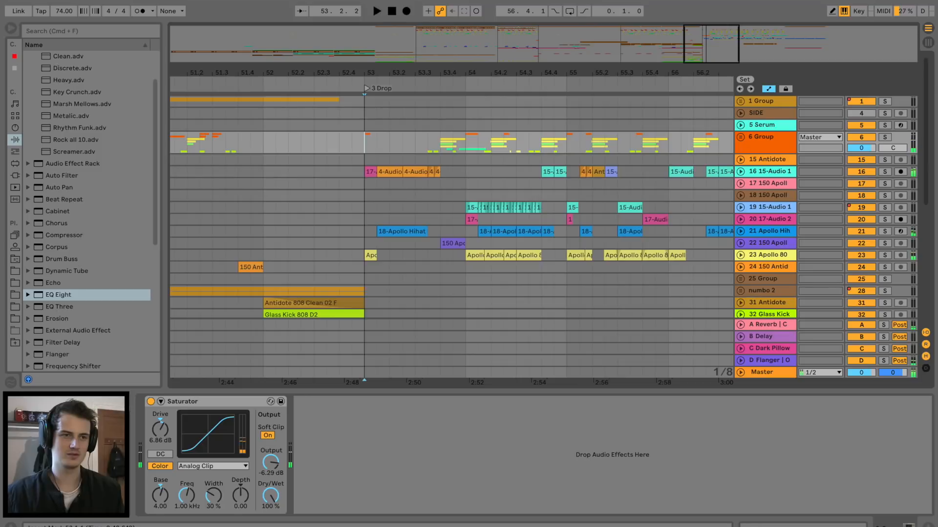
key("space")
scroll(489, 235, "down", 10)
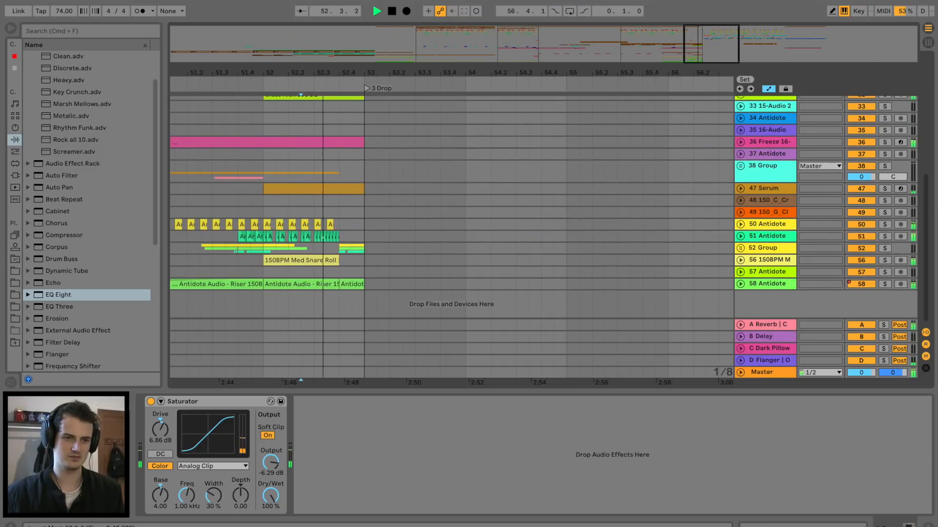
left_click(339, 377)
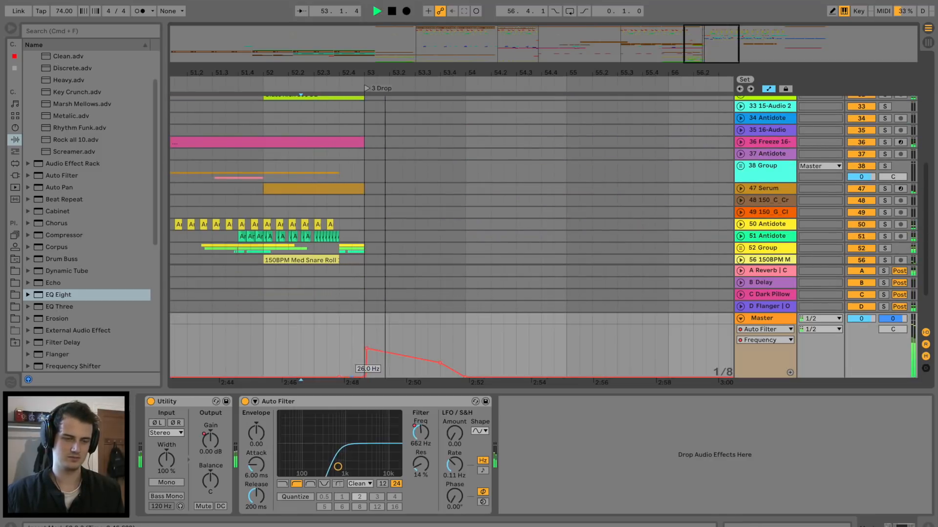
key("space")
key("space")
left_click_drag(365, 377, 365, 348)
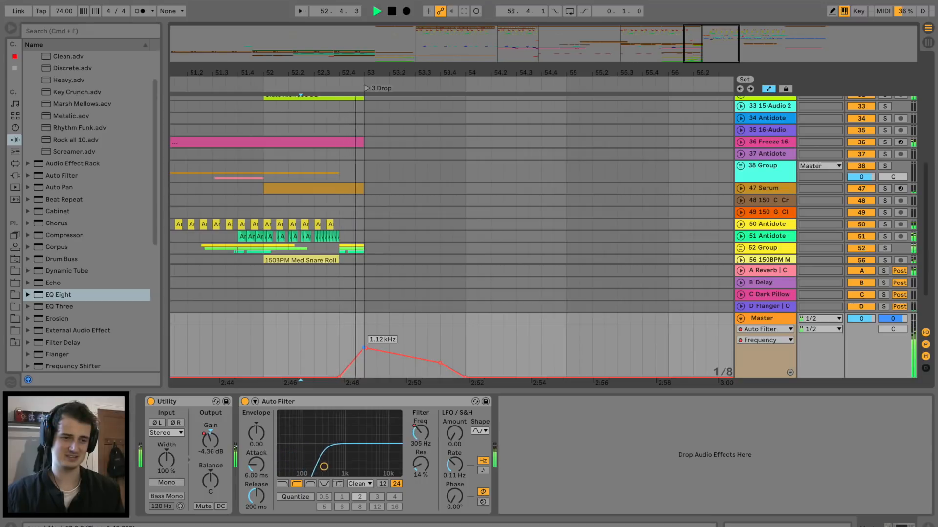
Step: Lower the Master's filter frequency breakpoint at 53.4 almost to the minimum and audition 6 Group in solo
scroll(488, 234, "up", 10)
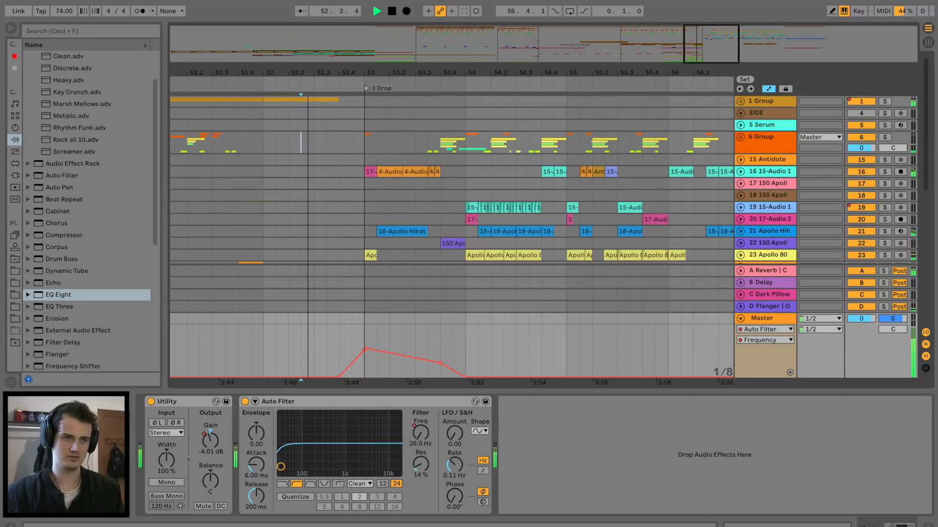
left_click(371, 143)
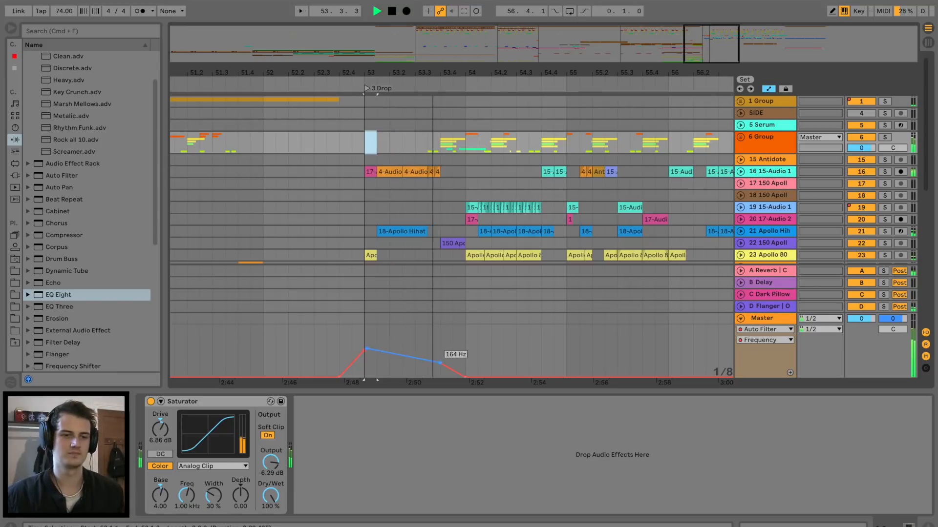
left_click_drag(439, 362, 440, 376)
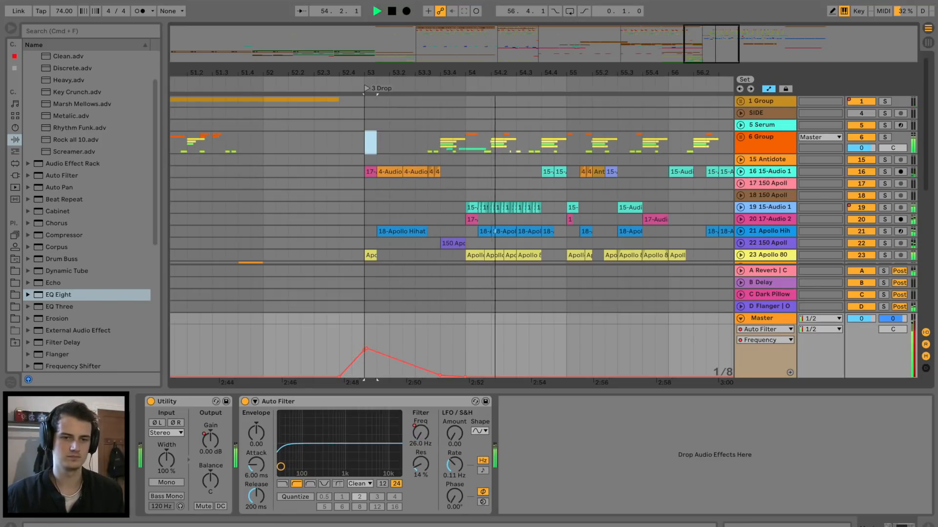
key("a")
left_click(884, 137)
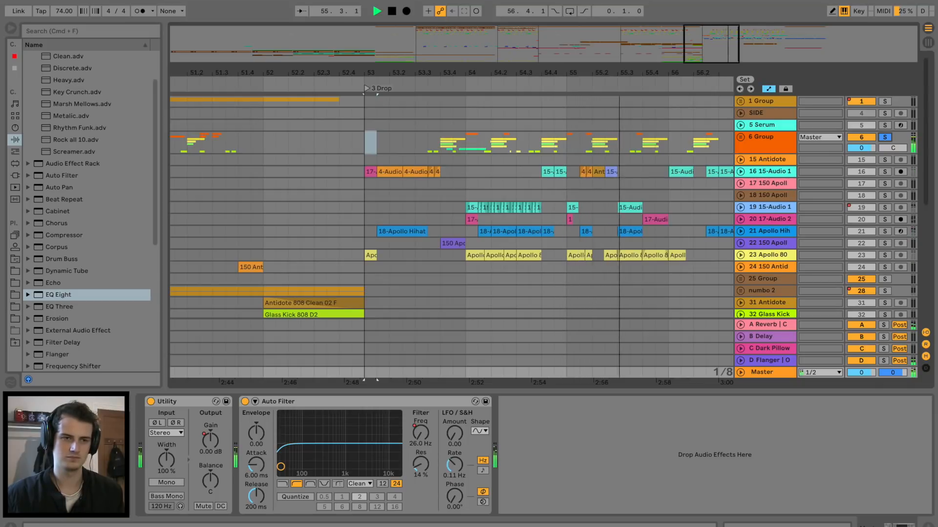
Step: Duplicate 13 Antidote's panning automation from bars 45 to 47 three times through bar 53, and undo the last edit
left_click_drag(708, 73, 533, 49)
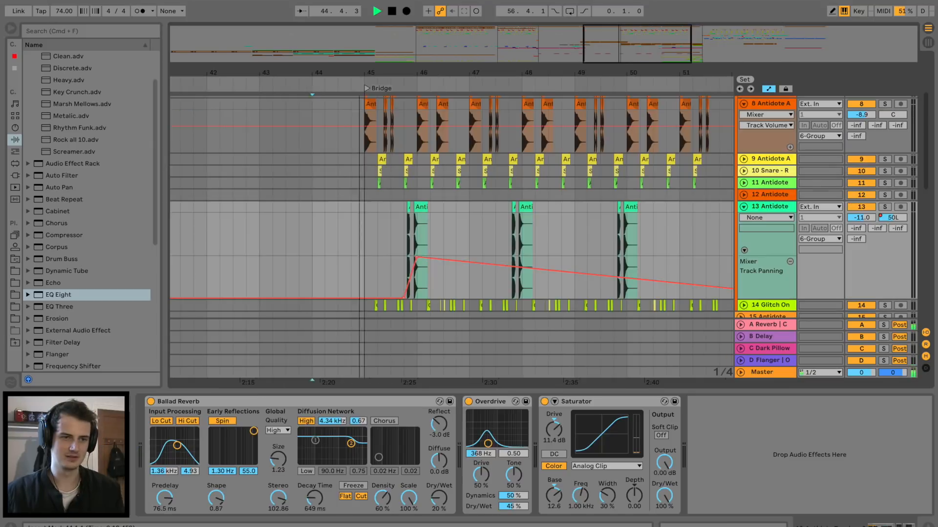
left_click_drag(364, 278, 482, 279)
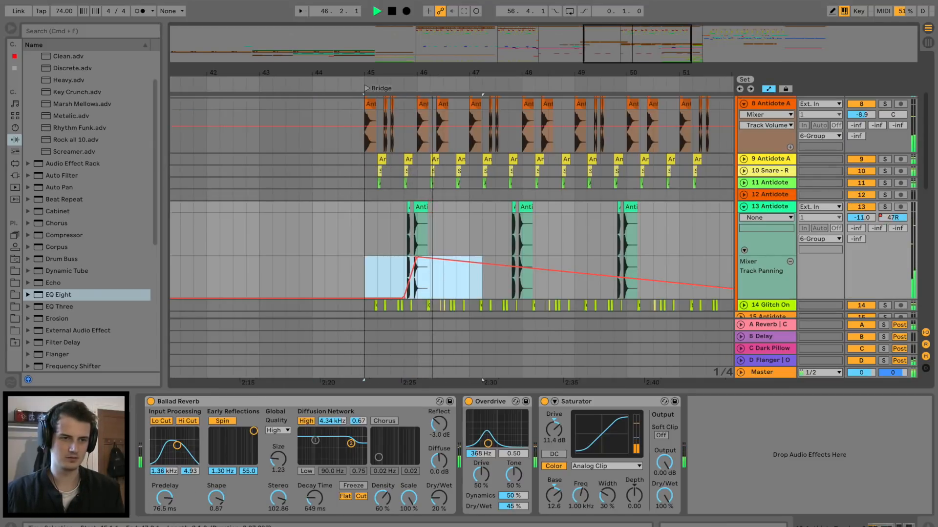
key("super+d")
key("super+d")
key("super+d")
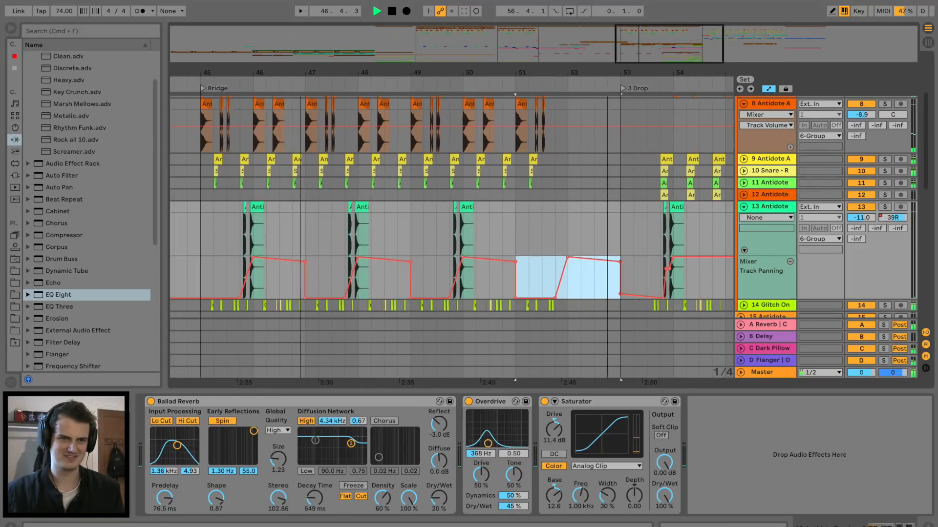
left_click_drag(607, 72, 607, 53)
key("super+z")
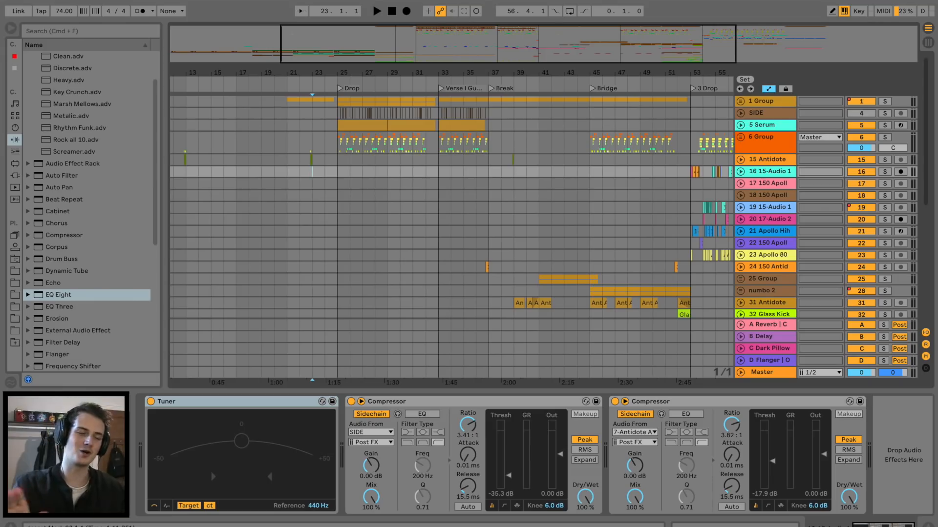
Step: Look over the arrangement from the Drop back to the intro, checking the sparse sections and the devices on several tracks
scroll(329, 196, "up", 5)
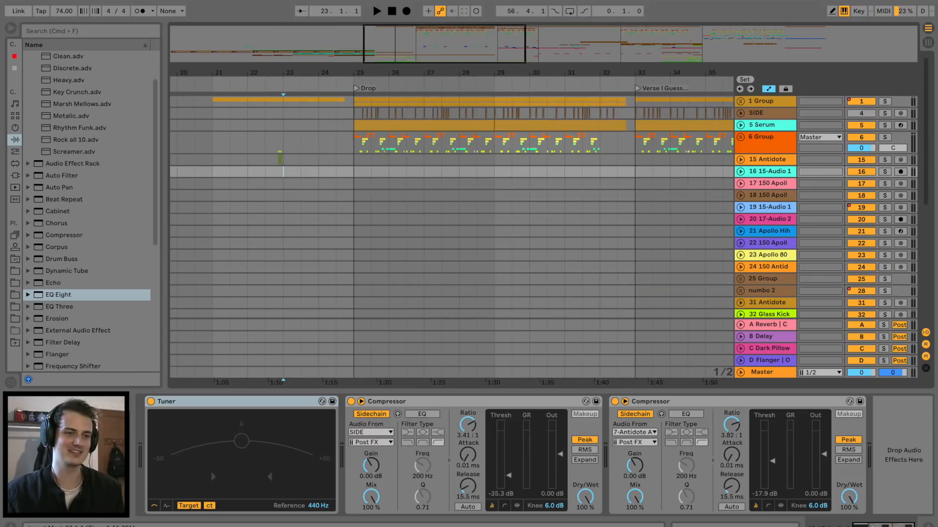
left_click(354, 195)
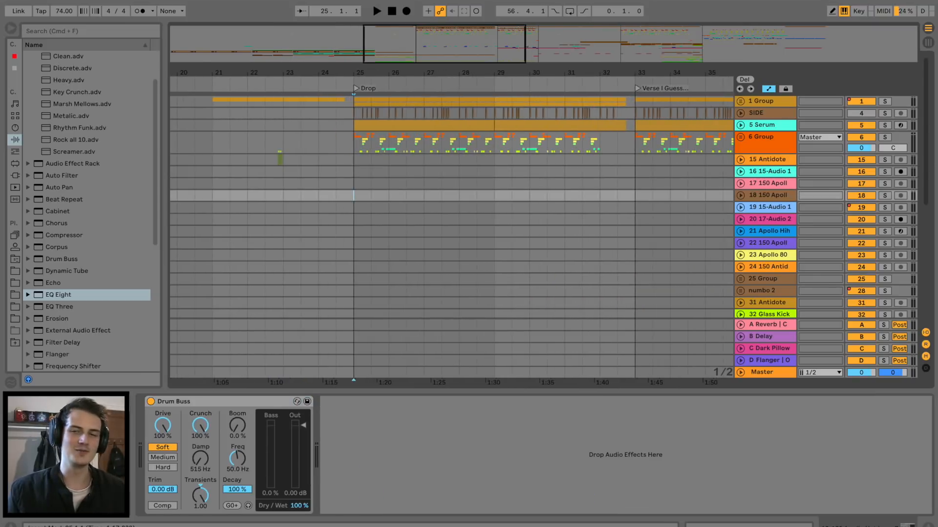
left_click(353, 207)
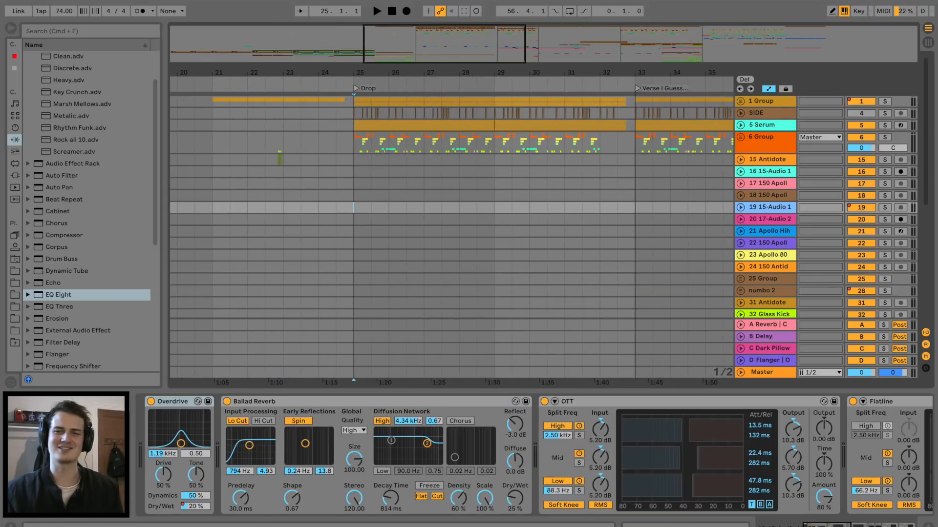
left_click_drag(410, 73, 410, 44)
scroll(452, 234, "down", 5)
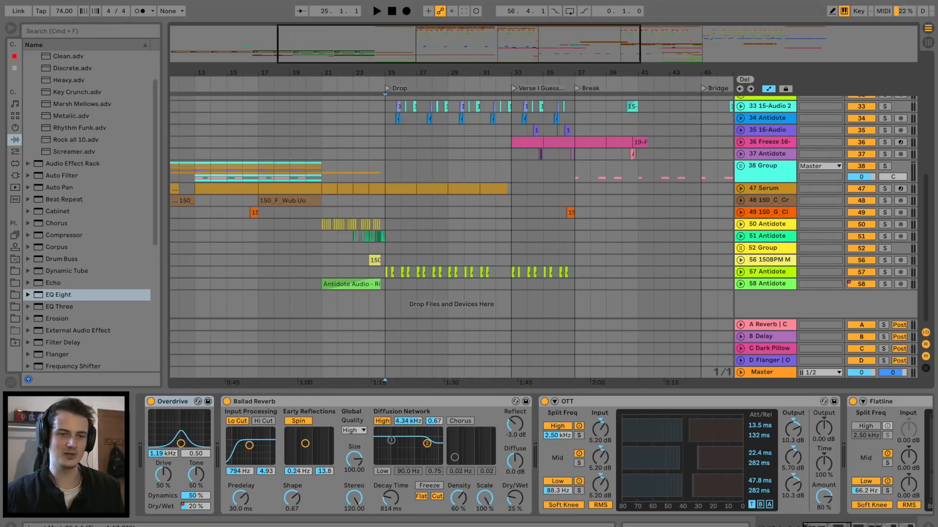
scroll(452, 235, "left", 4)
scroll(452, 234, "up", 5)
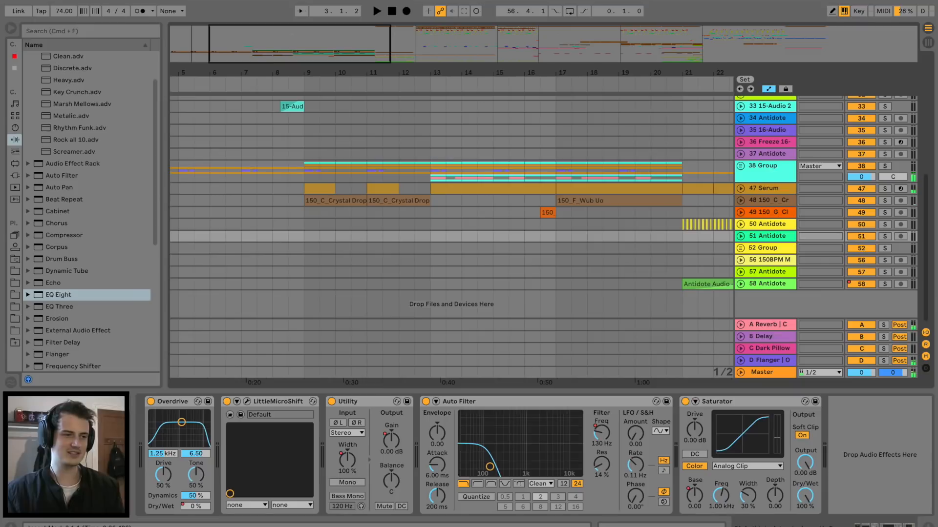
scroll(452, 234, "up", 7)
scroll(452, 234, "left", 4)
scroll(452, 234, "down", 7)
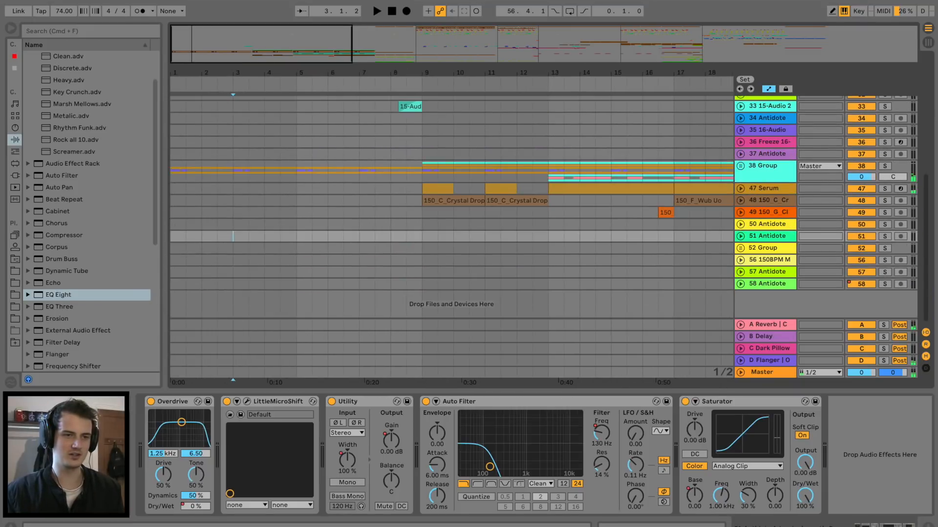
Step: Play the intro from bar 8 and place the insert position at bar 9 in 52 Group
scroll(350, 188, "down", 5)
left_click(261, 200)
key("space")
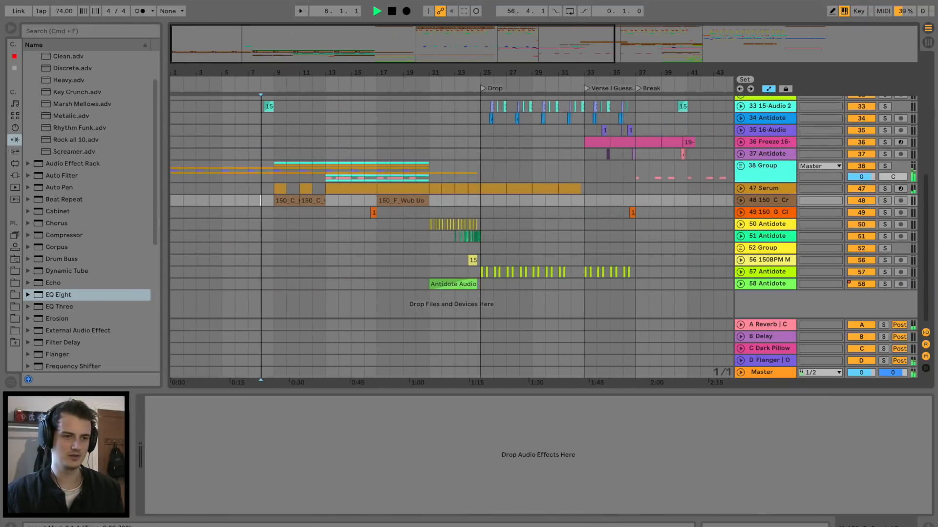
left_click(274, 248)
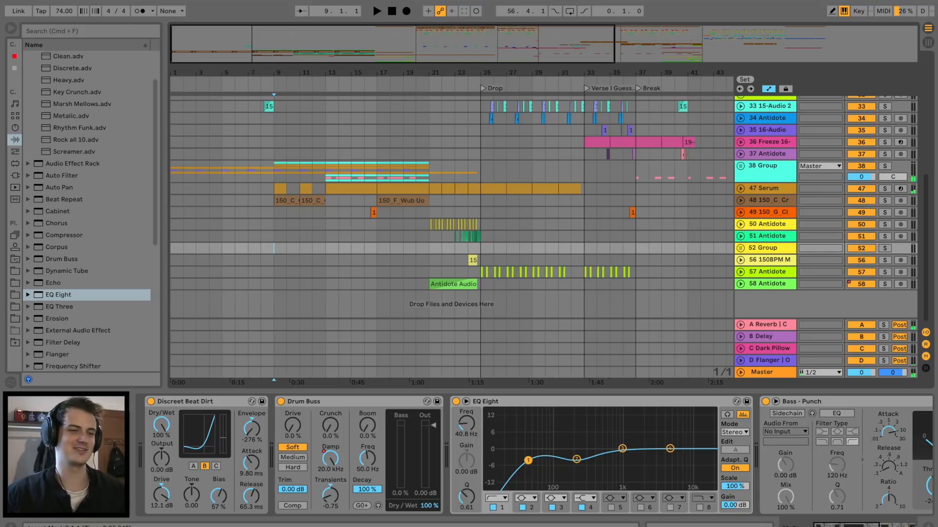
Step: Audition 37 Antidote's track panning automation from the Verse into the Break
scroll(439, 205, "up", 3)
scroll(452, 205, "up", 7)
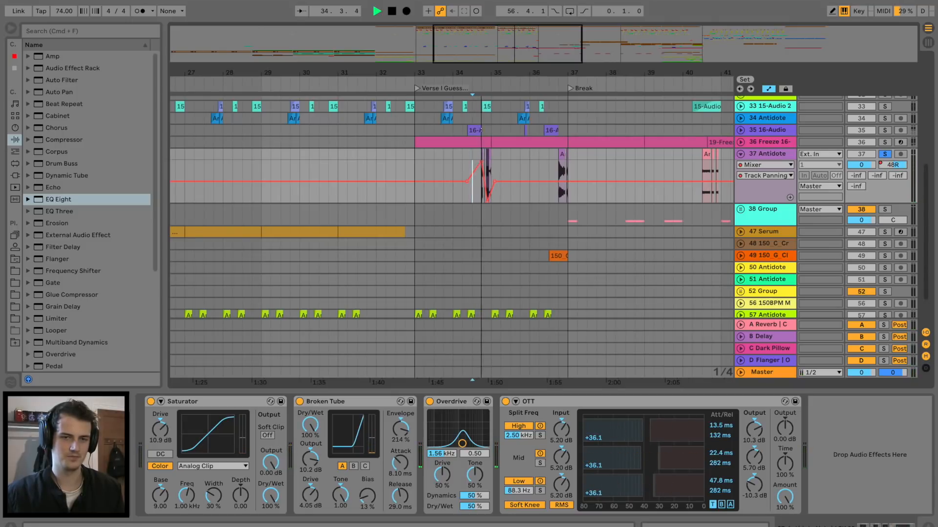
left_click_drag(503, 73, 503, 105)
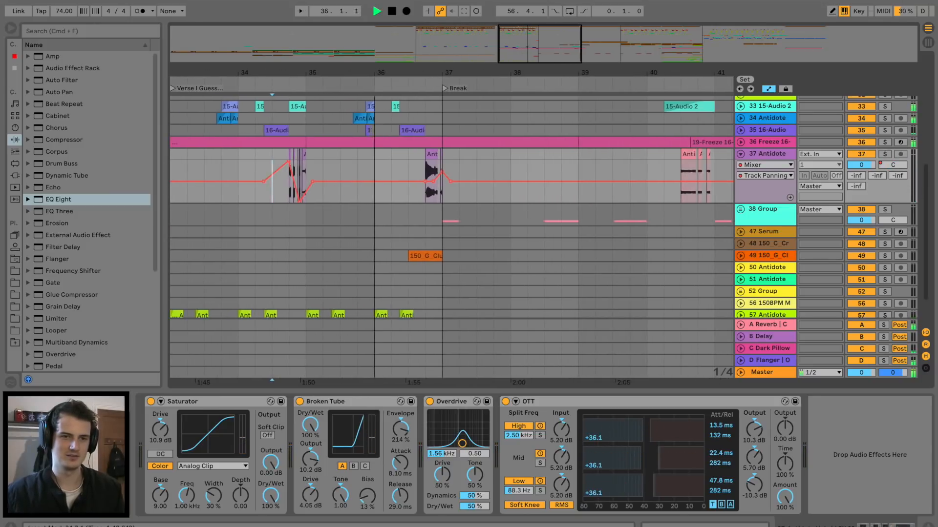
key("space")
left_click(664, 182)
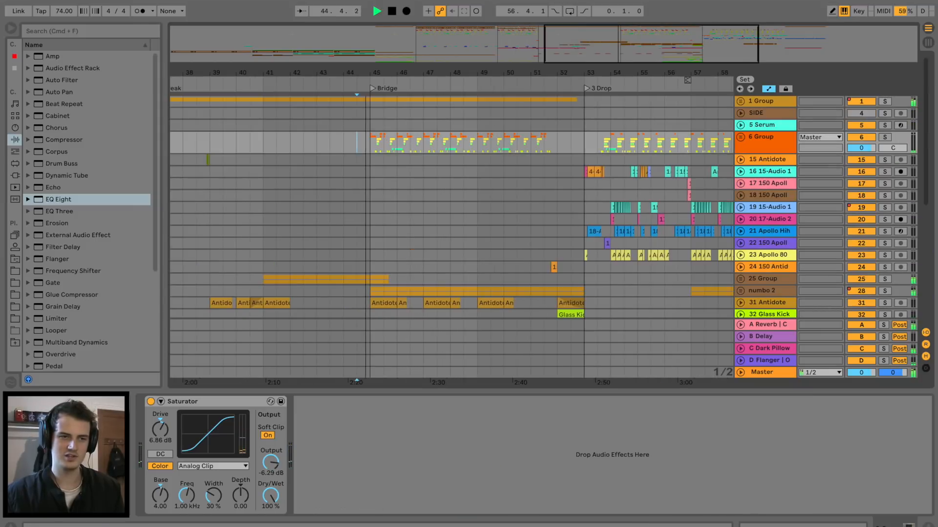
Step: Automate 6 Group's Saturator output with a slight dip from 44.3 to the start of the Bridge and audition it
left_click(740, 137)
left_click(270, 462)
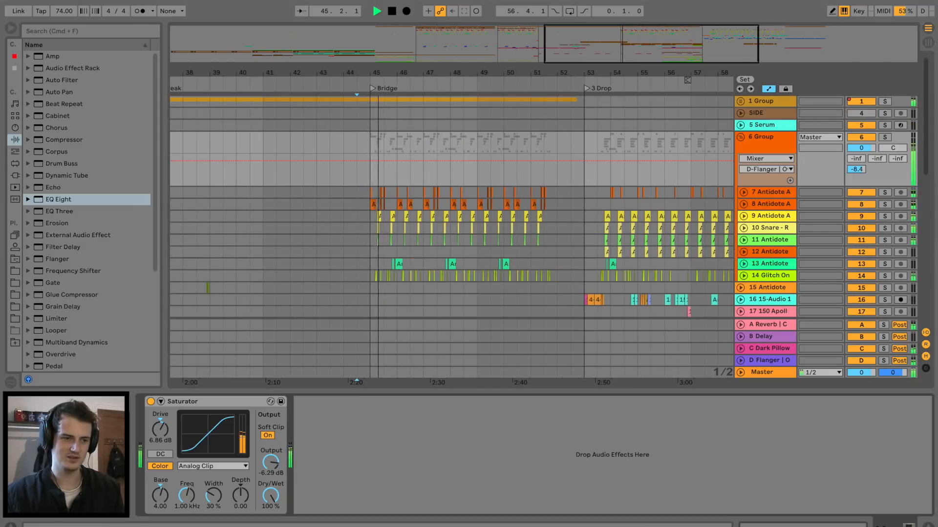
left_click(356, 160)
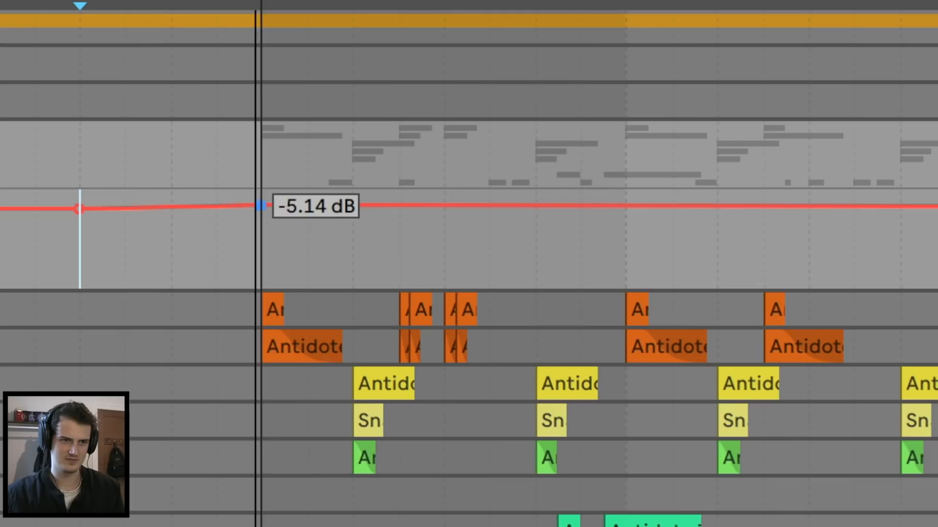
left_click_drag(261, 206, 261, 213)
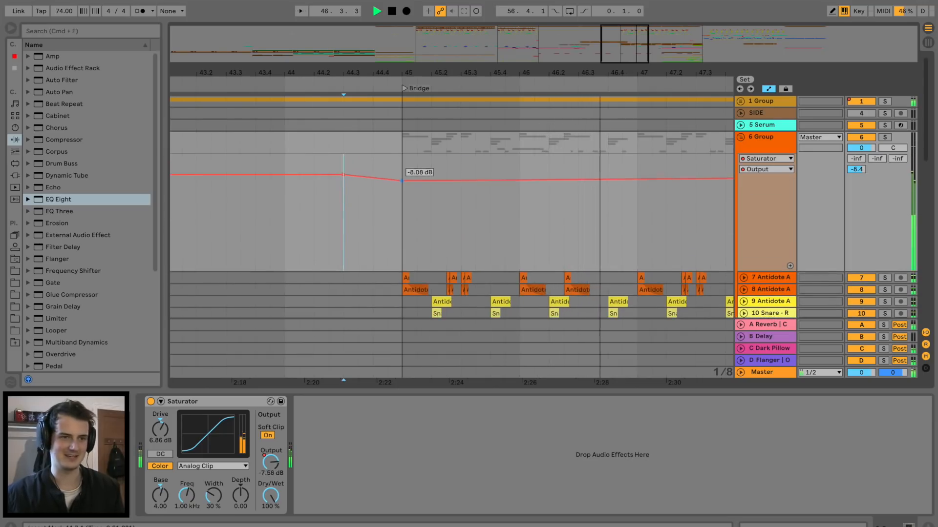
left_click_drag(402, 181, 402, 177)
left_click(358, 215)
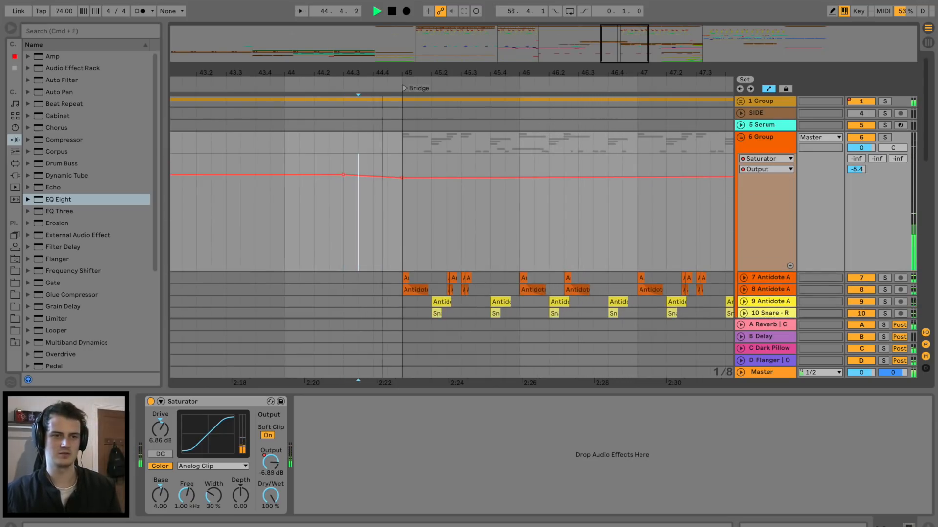
Step: Delete the snare clips on 10 Snare - R throughout the Bridge
left_click(740, 137)
scroll(599, 195, "down", 8)
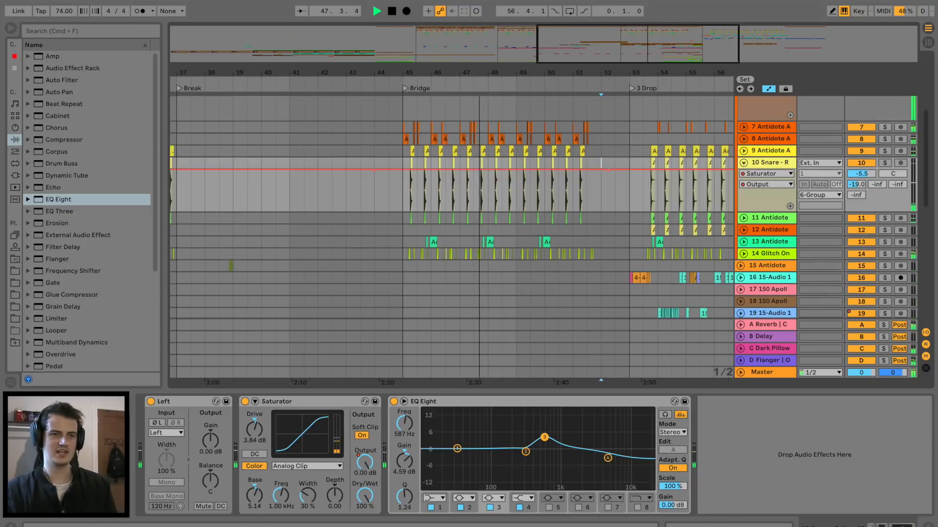
scroll(518, 195, "up", 5)
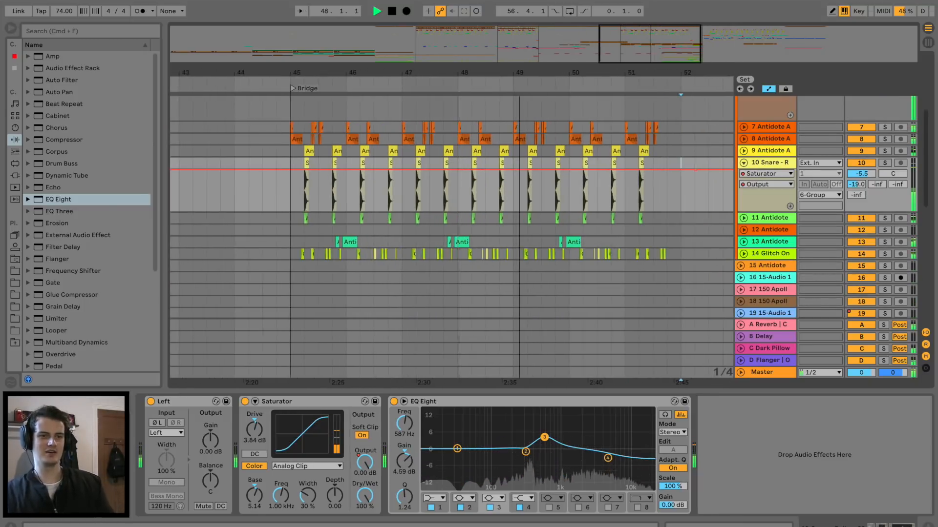
left_click_drag(667, 192, 274, 192)
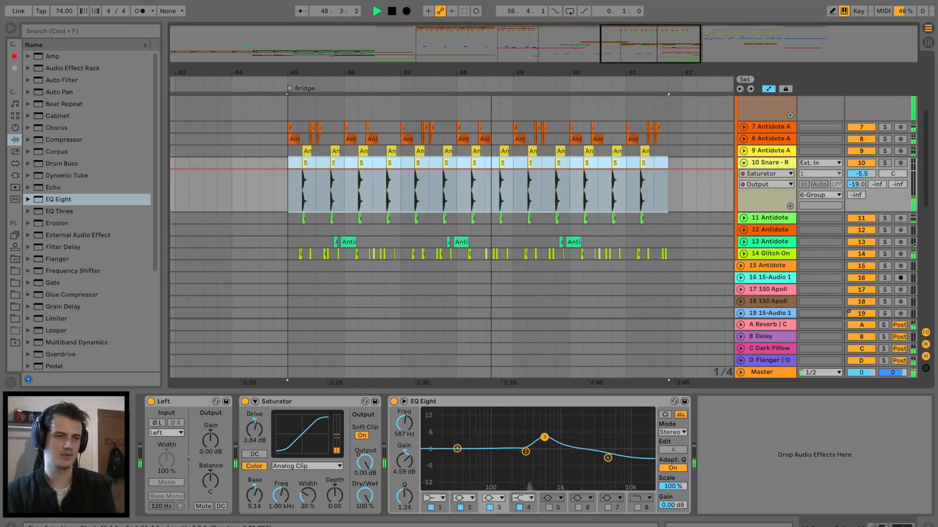
key("space")
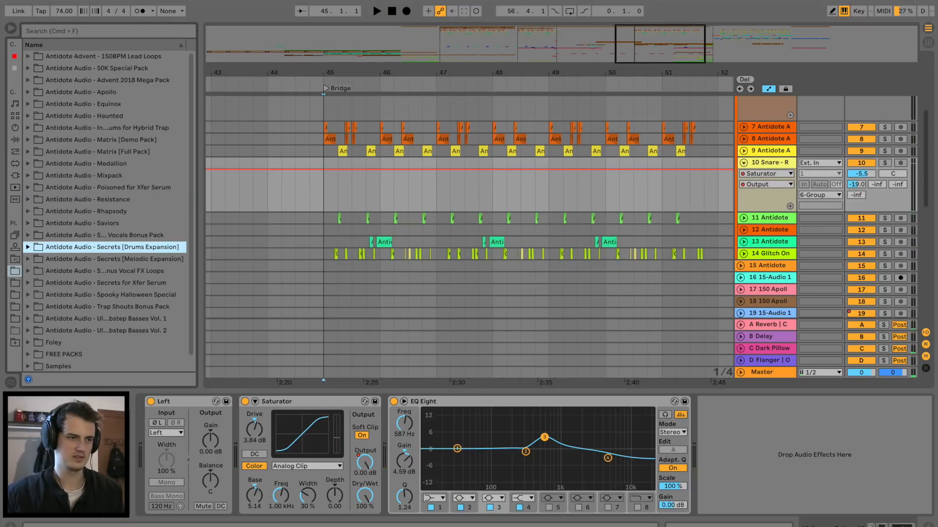
Step: Open the Percussion folder of Antidote Audio - Secrets [Drums Expansion] and preview its samples
key("Right")
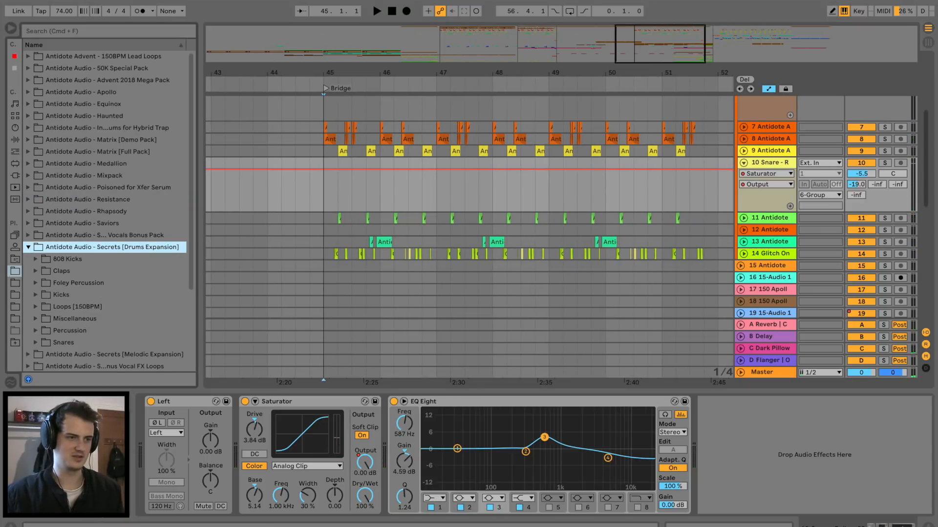
left_click(36, 342)
left_click(36, 331)
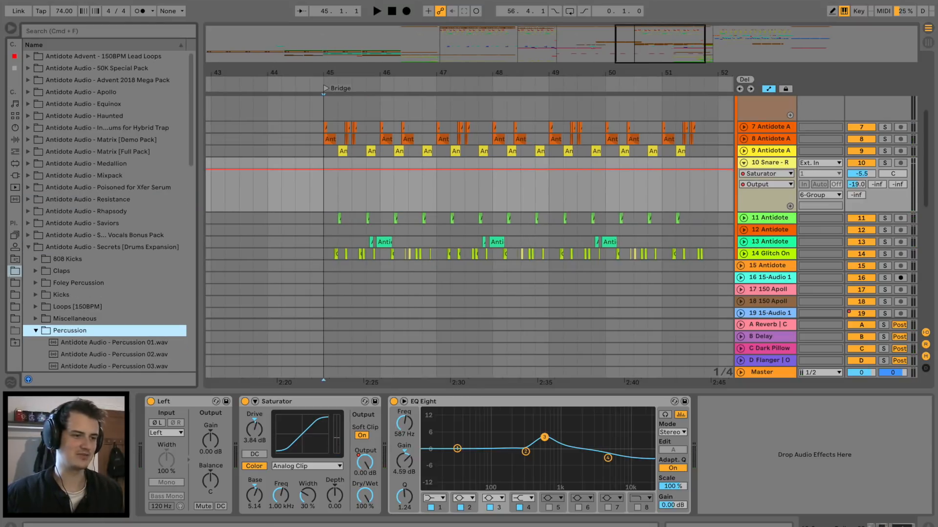
scroll(107, 312, "down", 5)
left_click(114, 295)
left_click(114, 283)
key("Up")
key("Up")
key("Up")
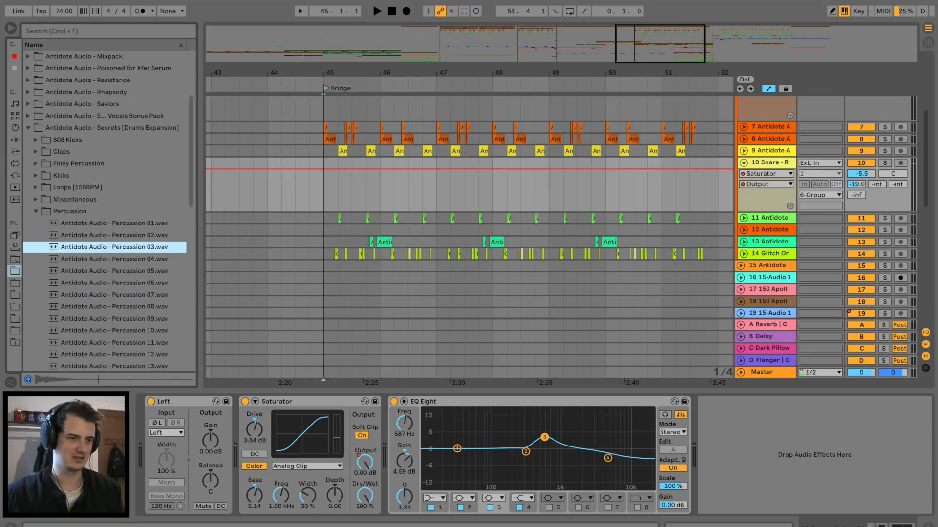
Step: Place Percussion 06.wav on 10 Snare - R at 45.2 and duplicate it to 45.4
key("Down")
key("Down")
key("Down")
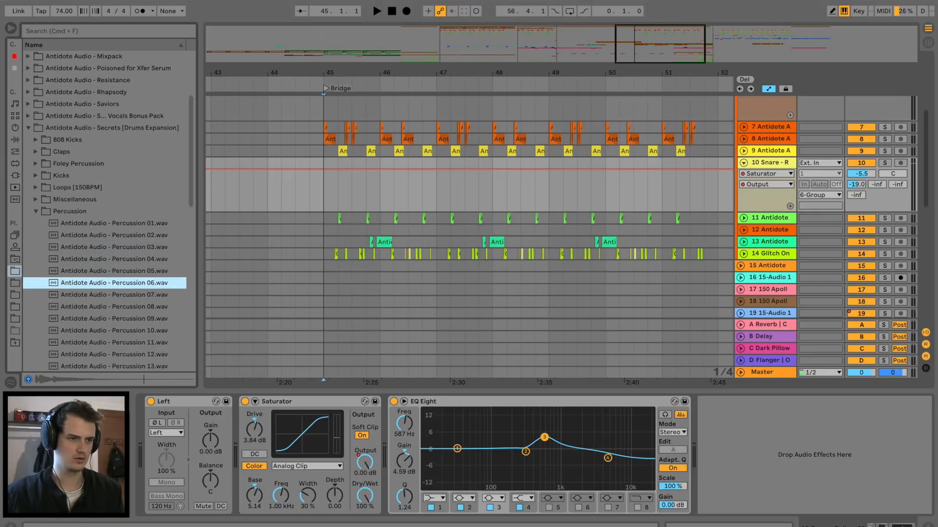
left_click_drag(368, 188, 340, 188)
left_click(309, 189)
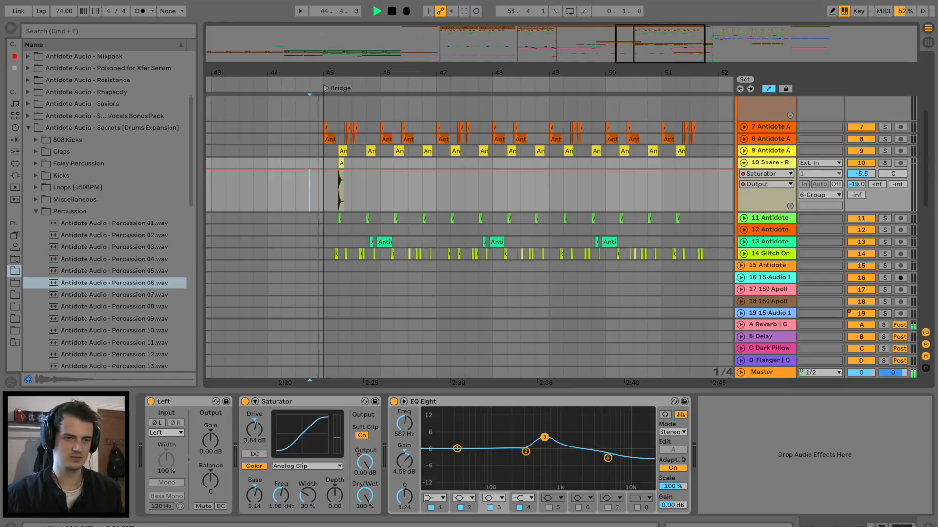
left_click(342, 188)
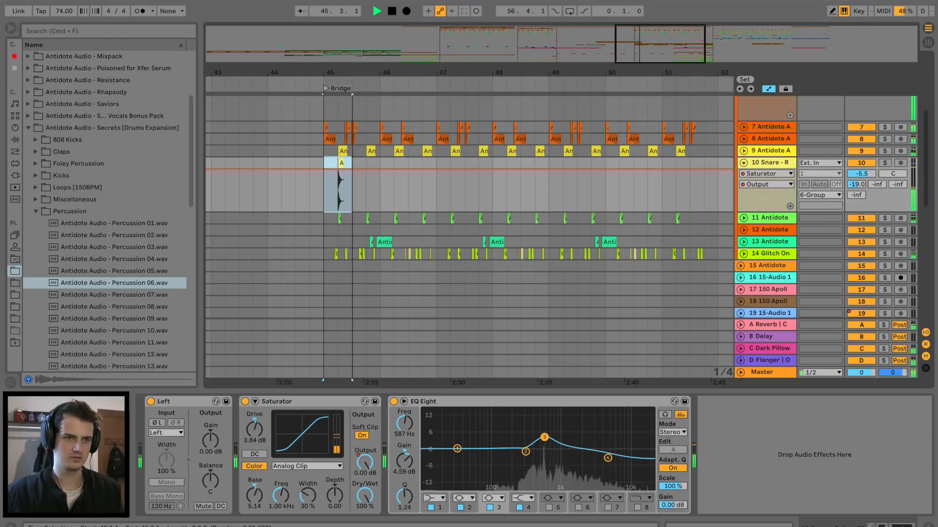
key("ctrl+d")
key("space")
Step: Try Percussion 05.wav in place of the first percussion clip at 45.2 on 10 Snare - R
left_click(114, 270)
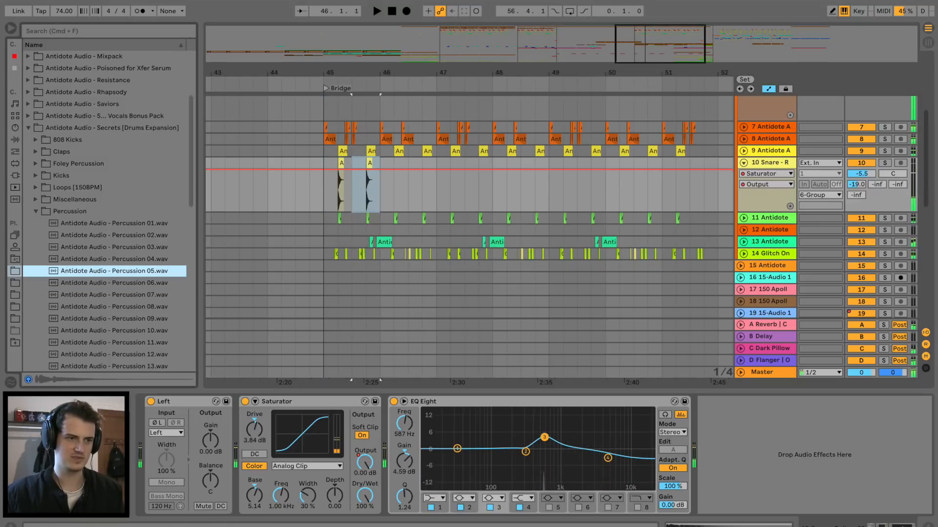
left_click_drag(114, 271, 327, 190)
key("space")
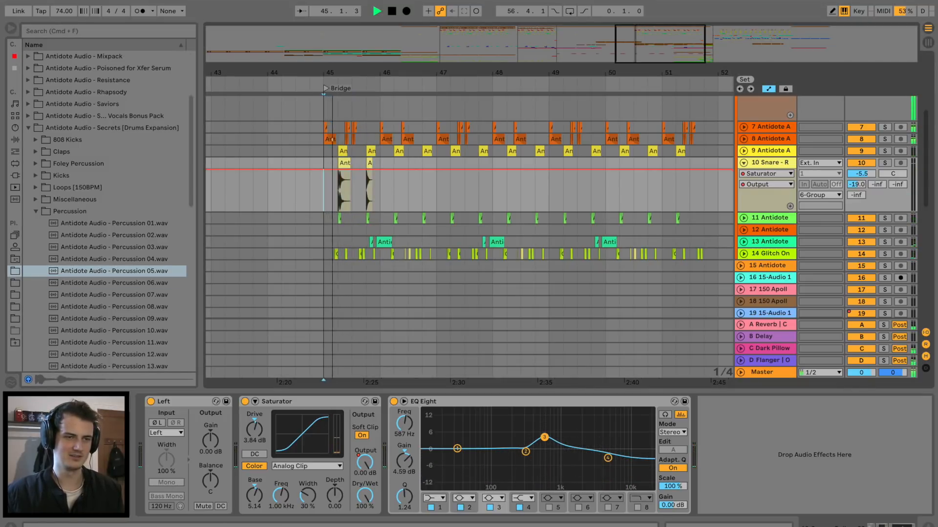
scroll(341, 172, "up", 6)
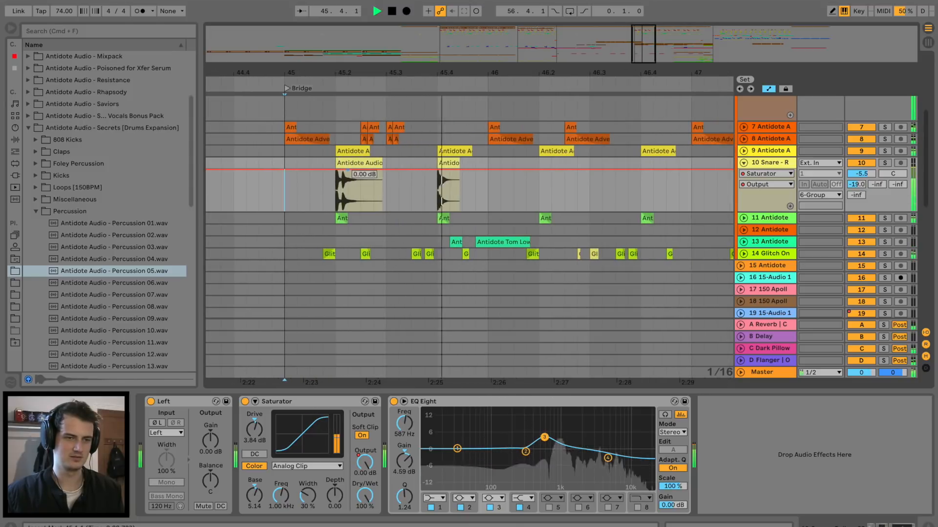
Step: Try moving the Percussion 05 clip's sample start to 0.0.109 and audition the shortened hit
left_click(342, 186)
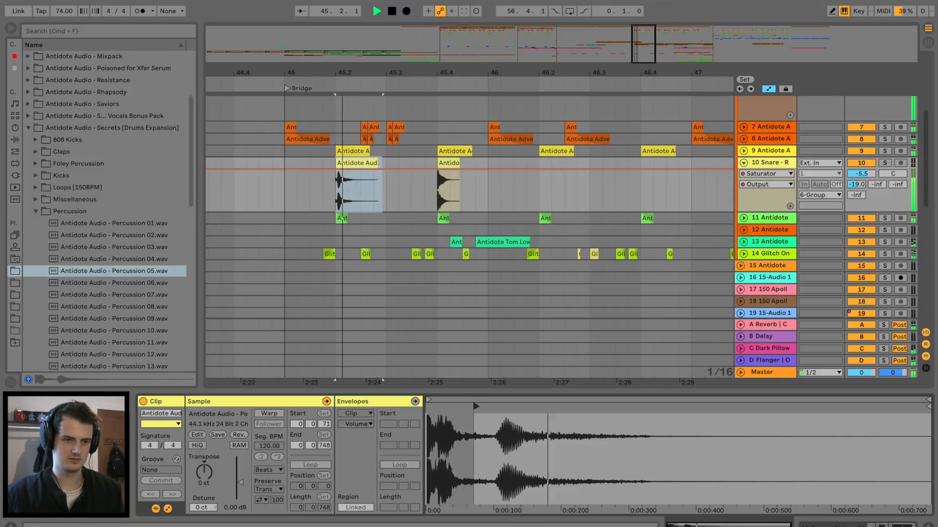
key("space")
key("space")
left_click_drag(476, 407, 501, 406)
key("space")
key("space")
key("space")
Step: Try Percussion 10.wav at 45.2 on 10 Snare - R and play it in context
left_click(114, 343)
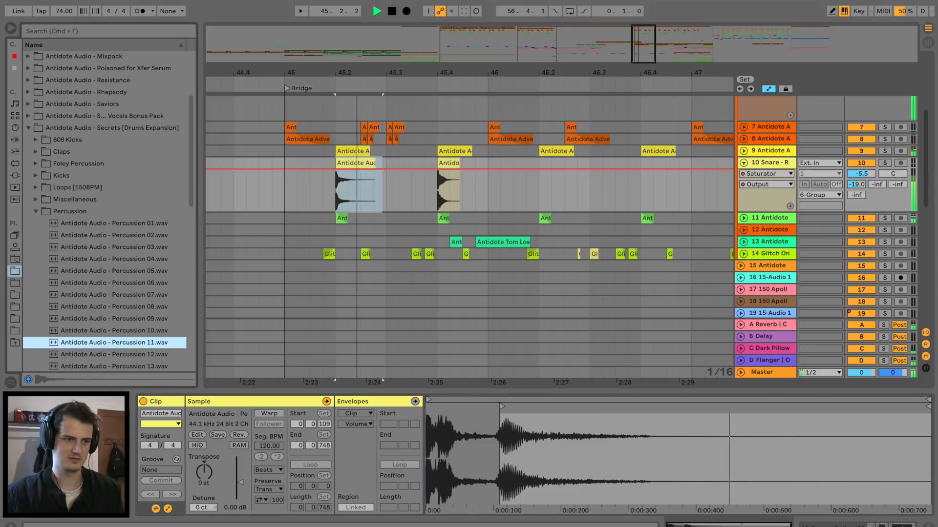
key("Up")
key("Return")
left_click(284, 164)
key("space")
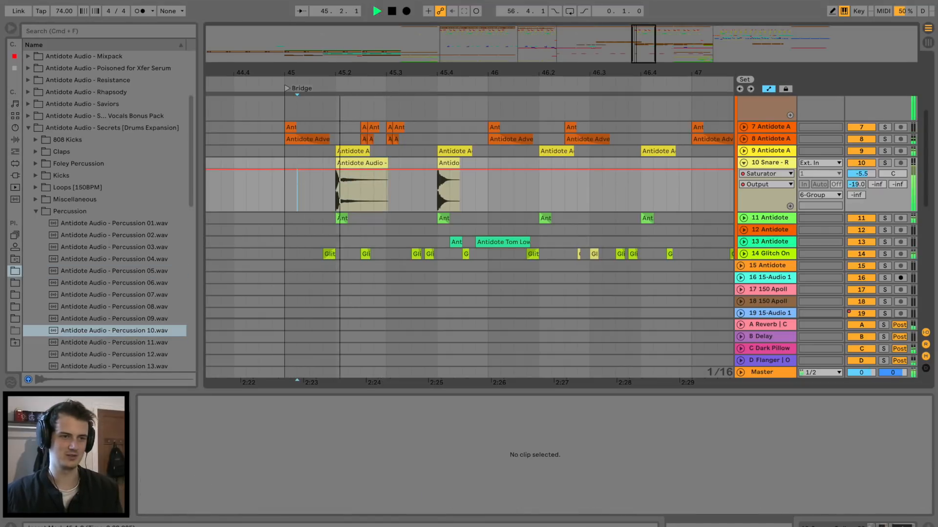
key("space")
Step: Replace the clip at 45.2 on 10 Snare - R with Percussion 14.wav and audition it
left_click(113, 343)
key("Down")
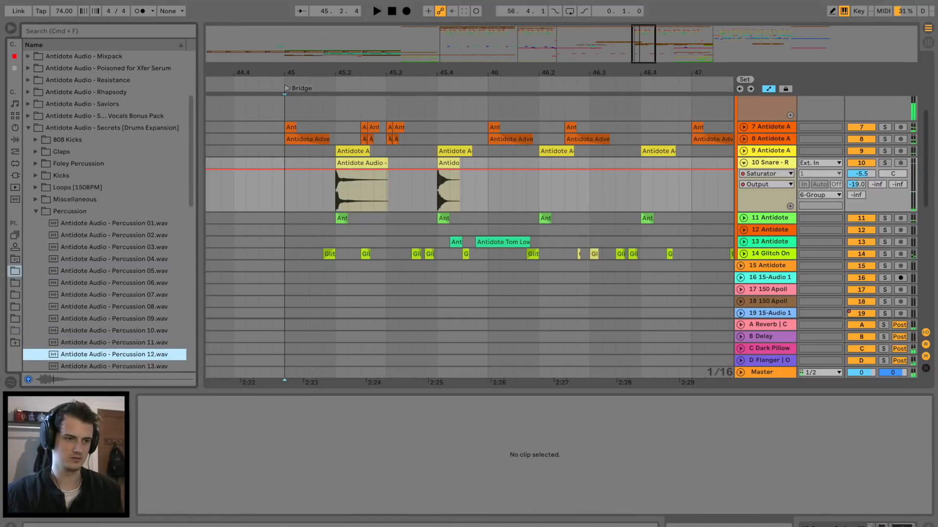
key("Down")
key("Down")
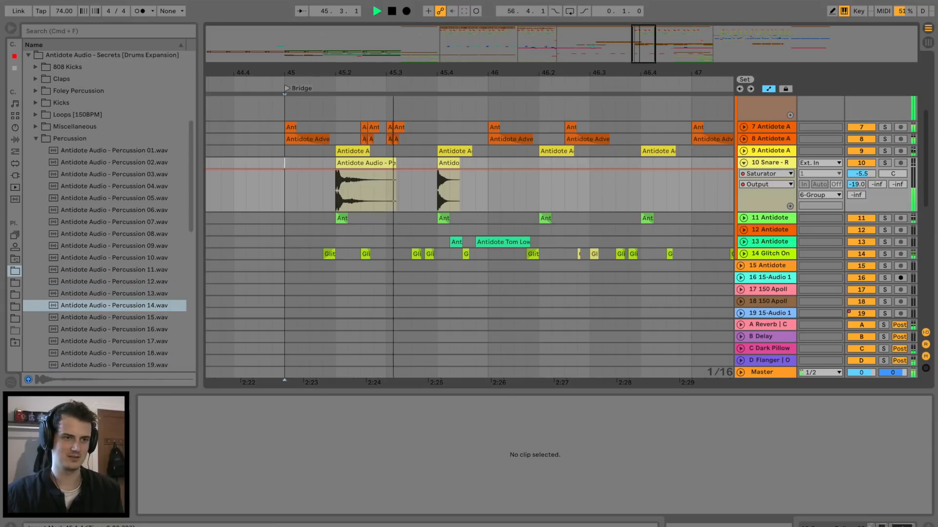
key("space")
key("space")
Step: Shorten the Percussion 14 clip to end at 45.2.3, switch off automation mode and fade the clip out
left_click_drag(285, 193, 361, 164)
key("space")
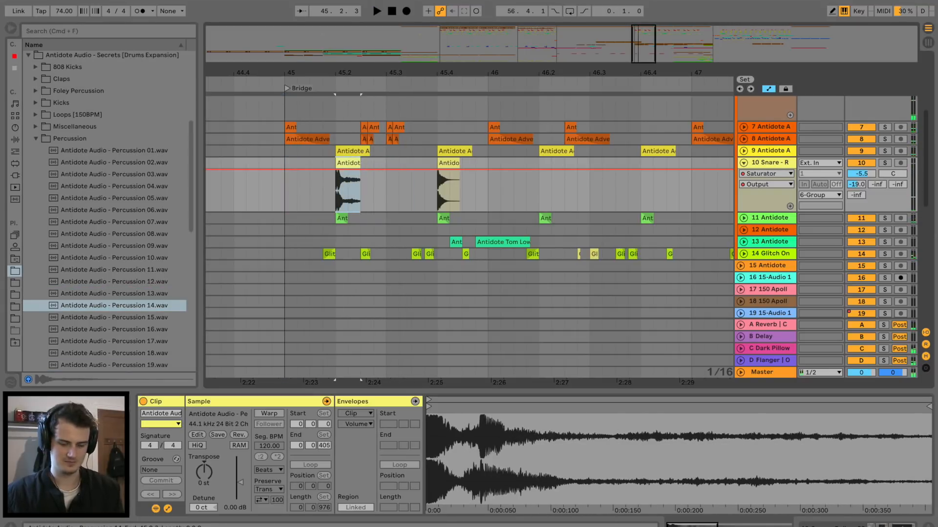
key("a")
key("space")
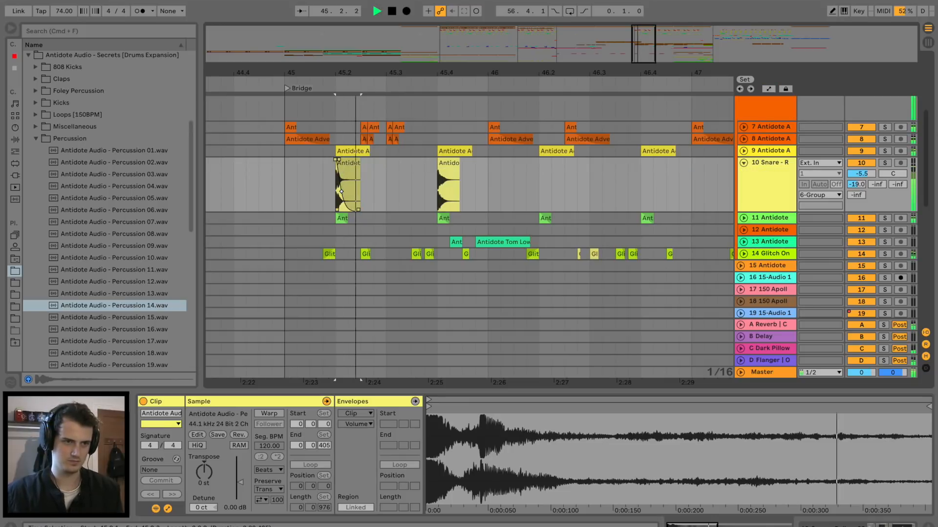
Step: Split the Percussion 14 clip shortly after 45.2 on 10 Snare - R, move its second part earlier with a crossfade and audition it
left_click_drag(284, 192, 374, 192)
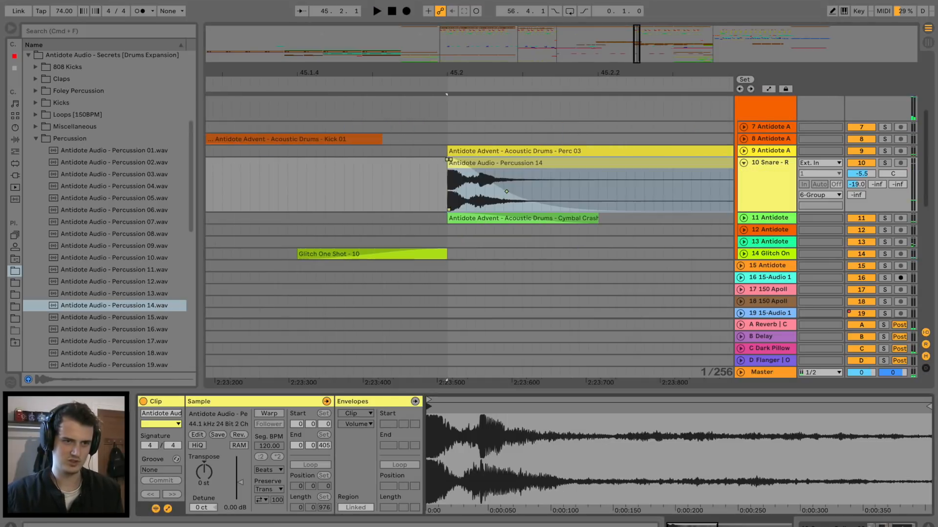
scroll(481, 190, "up", 5)
left_click(465, 191)
key("super+e")
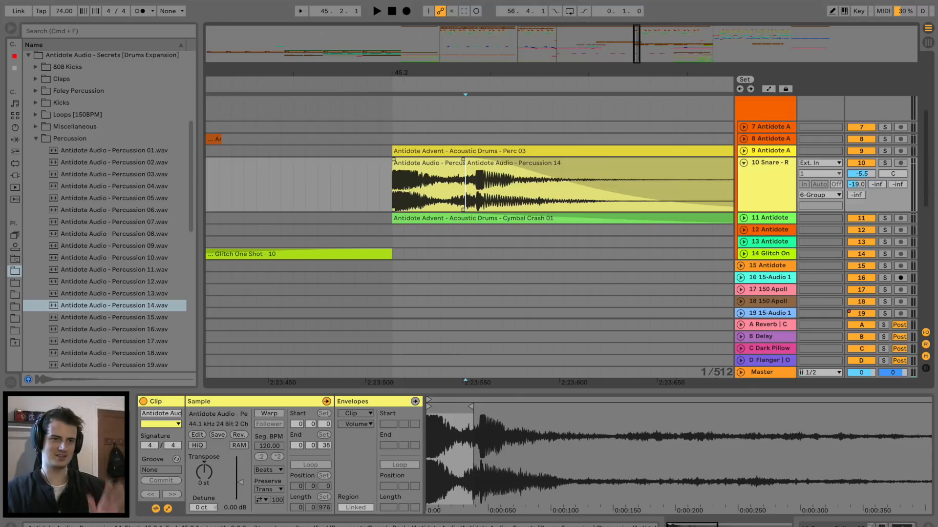
left_click_drag(465, 164, 415, 160)
key("space")
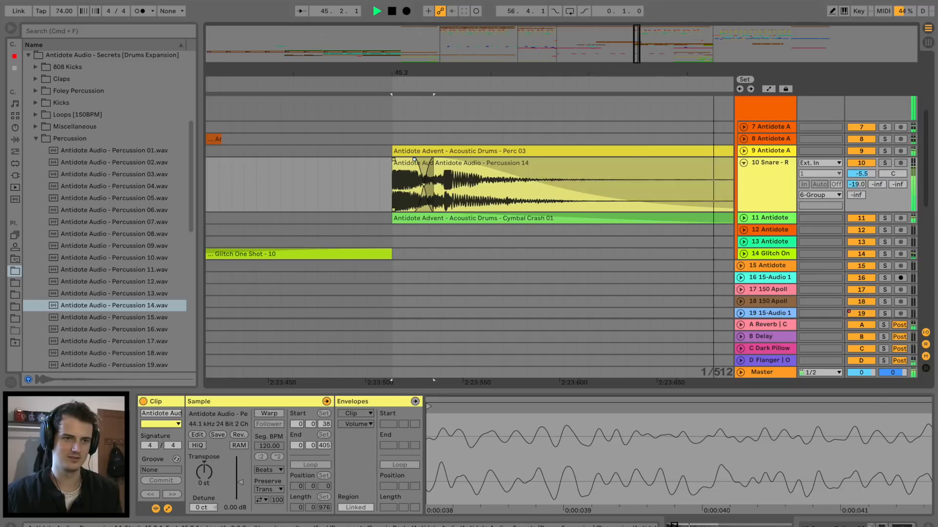
key("space")
key("space")
key("space")
scroll(421, 186, "down", 10)
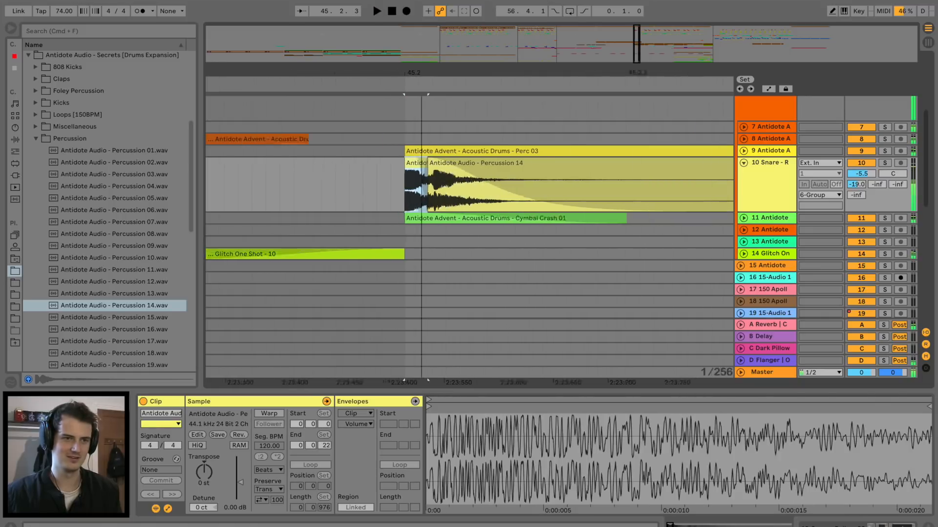
Step: Delete the clip at 45.4 on 10 Snare - R and duplicate the edited Percussion 14 half-bar through the Bridge up to 51.3
left_click(522, 186)
key("Delete")
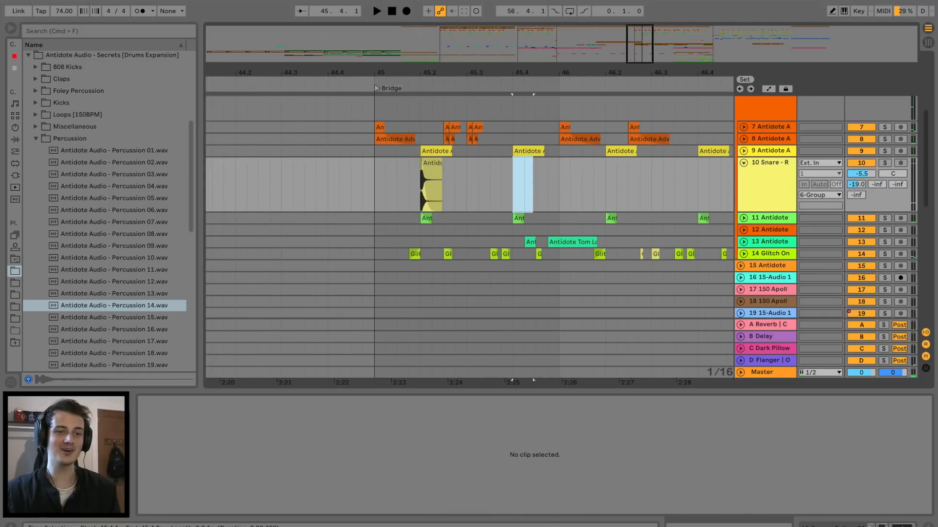
left_click_drag(468, 188, 375, 188)
key("super+d")
key("super+d")
scroll(518, 188, "down", 8)
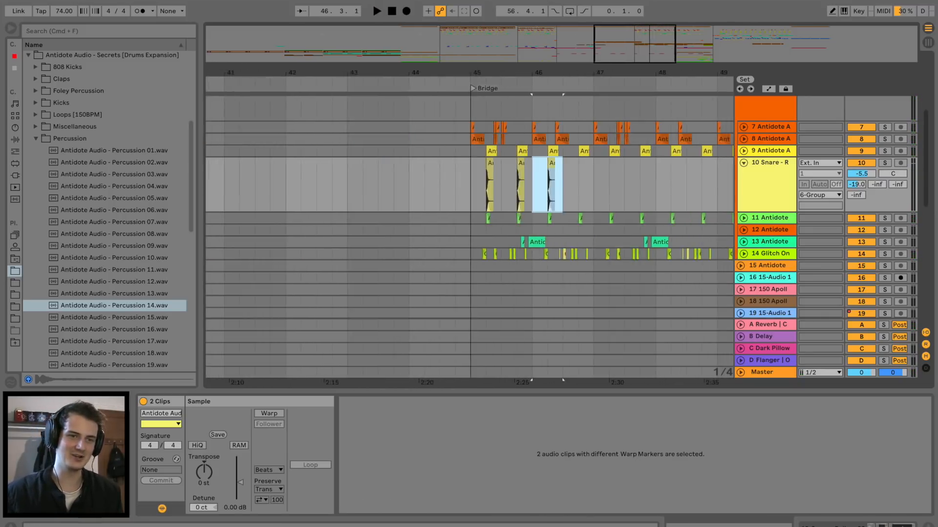
key("super+d")
key("super+d")
key("super+d")
key("super+d")
key("super+d")
key("super+d")
key("super+d")
key("super+d")
key("super+d")
key("minus")
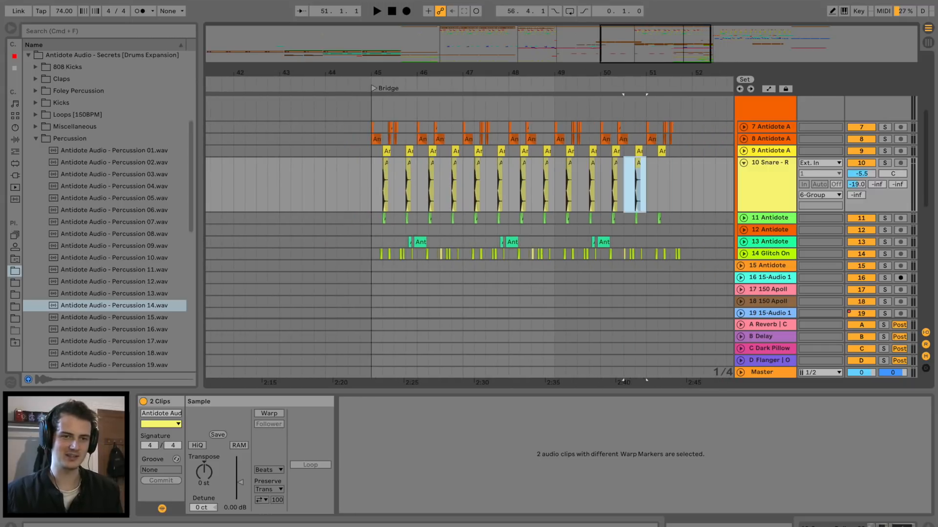
key("super+d")
Step: Play the Bridge and lower the A-Reverb send automation of 10 Snare - R to about -7 dB across it
left_click(360, 186)
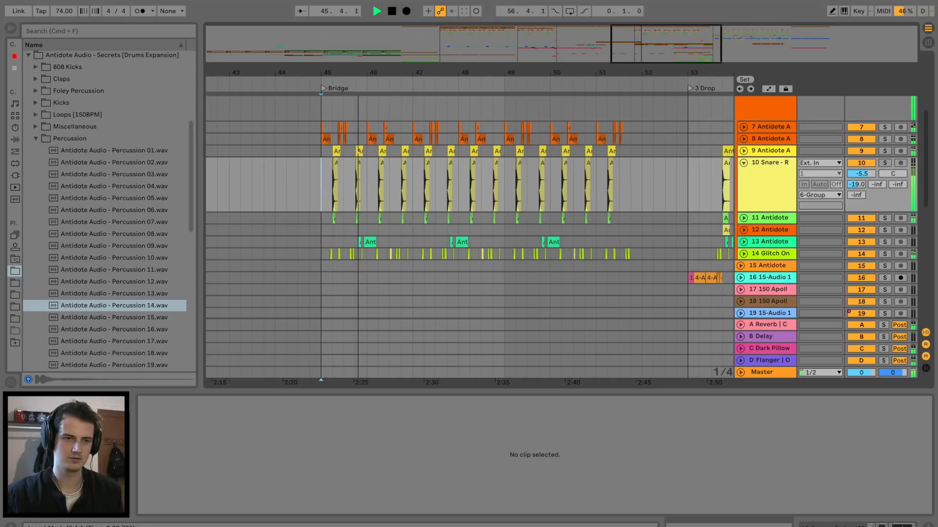
scroll(468, 234, "up", 2)
scroll(469, 234, "right", 2)
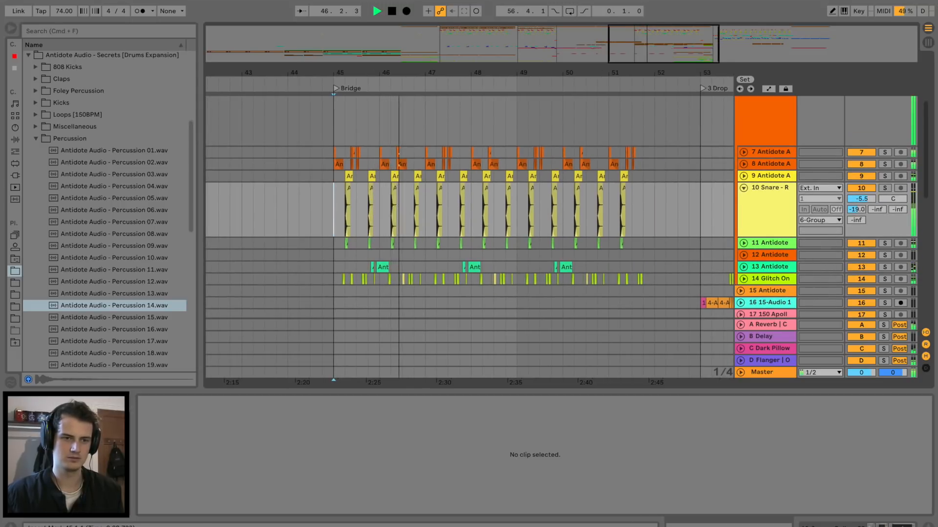
key("a")
key("minus")
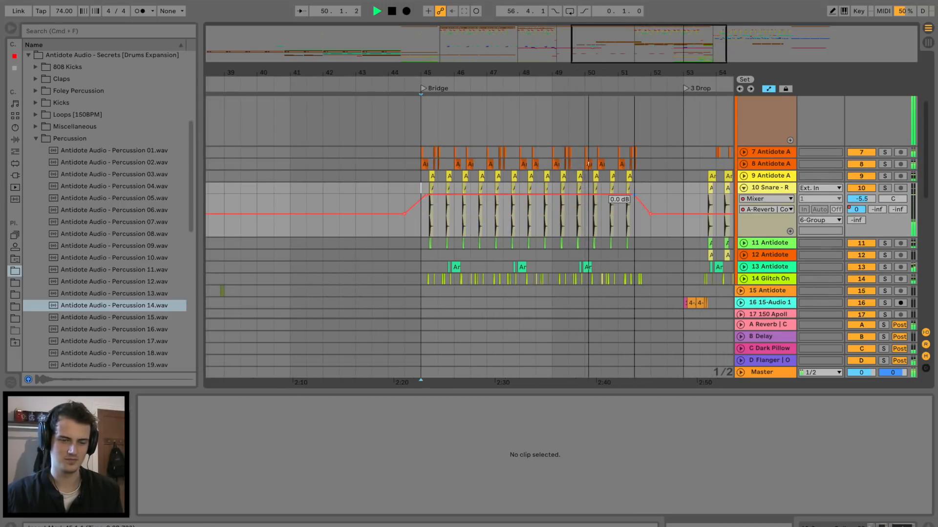
left_click_drag(634, 213, 634, 202)
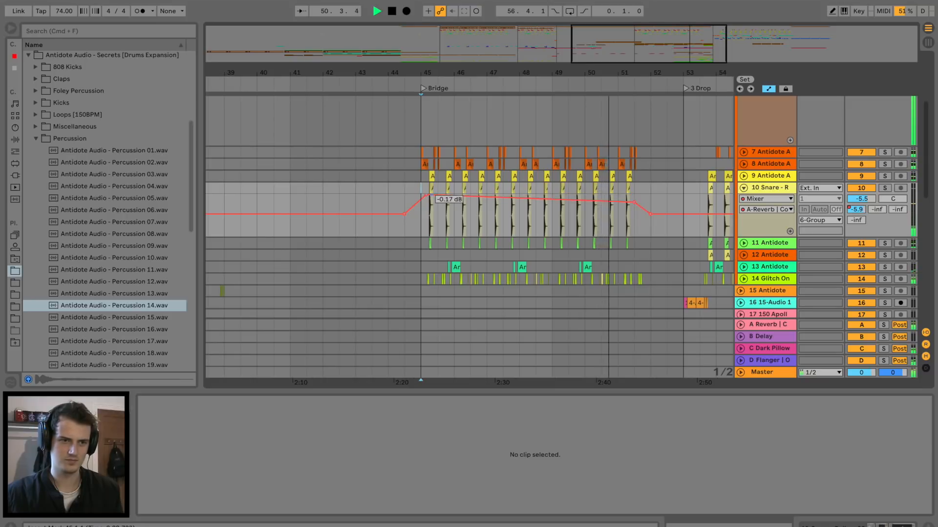
left_click_drag(427, 194, 427, 202)
scroll(469, 237, "right", 3)
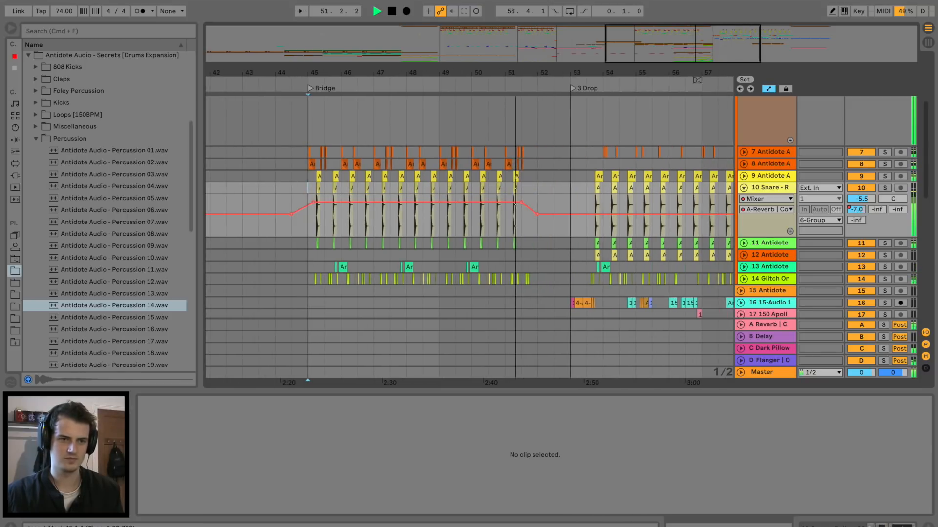
left_click(744, 188)
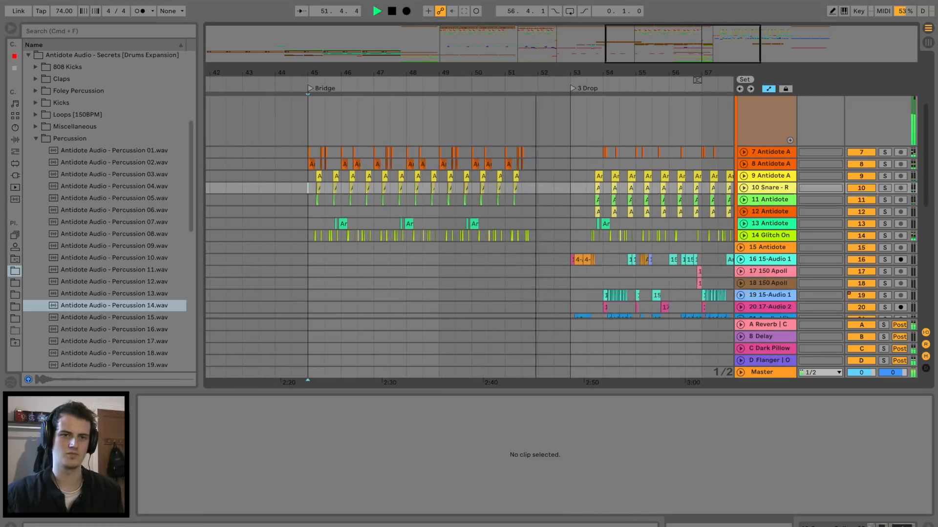
Step: Listen to the transition into the third drop and look over the tracks playing around it
scroll(469, 236, "right", 6)
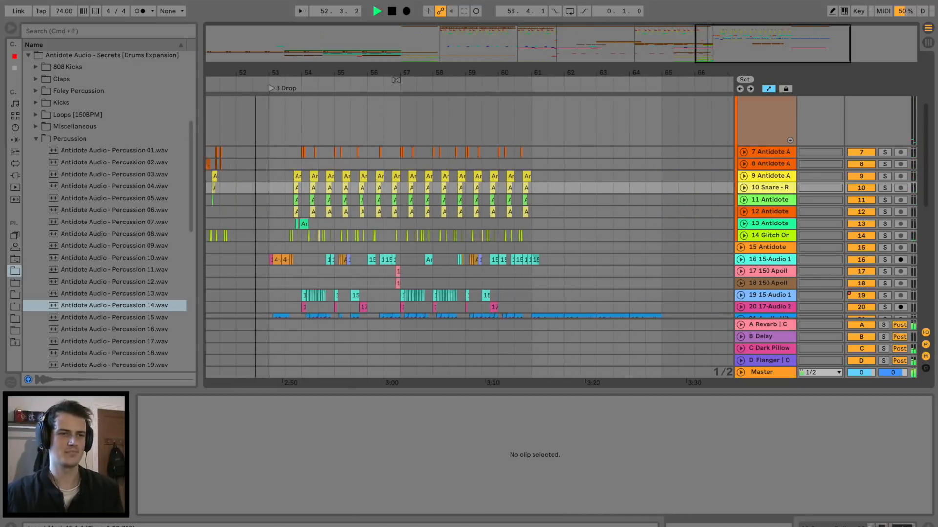
scroll(469, 237, "down", 4)
scroll(469, 236, "left", 4)
scroll(469, 237, "down", 2)
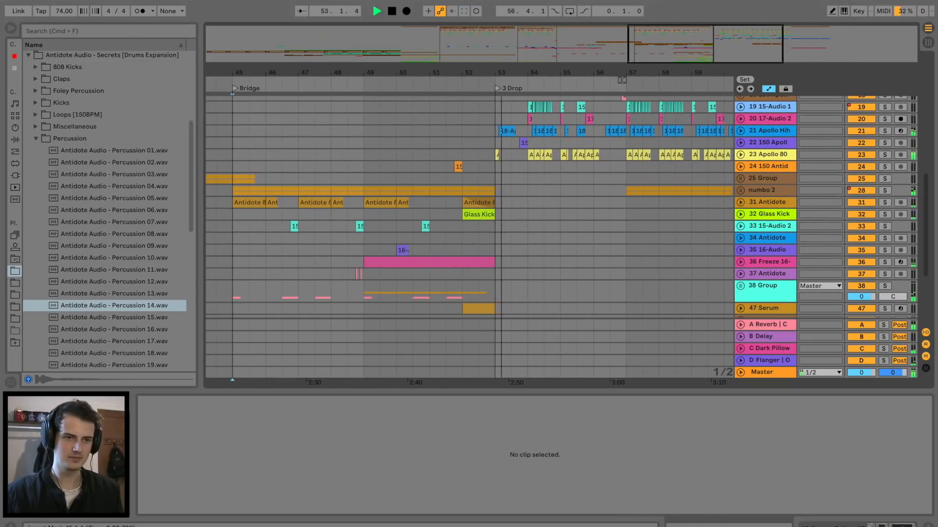
key("super+alt+l")
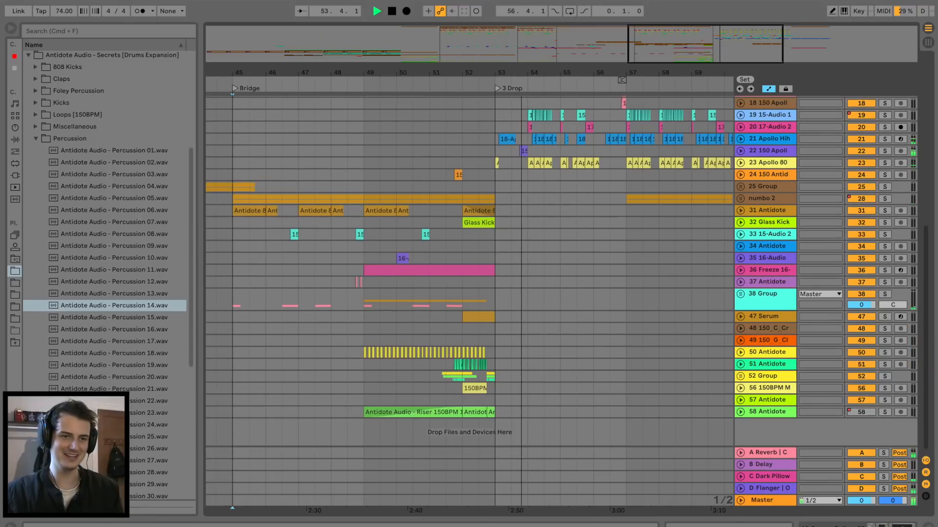
scroll(469, 237, "right", 4)
scroll(469, 237, "up", 2)
scroll(469, 237, "up", 2)
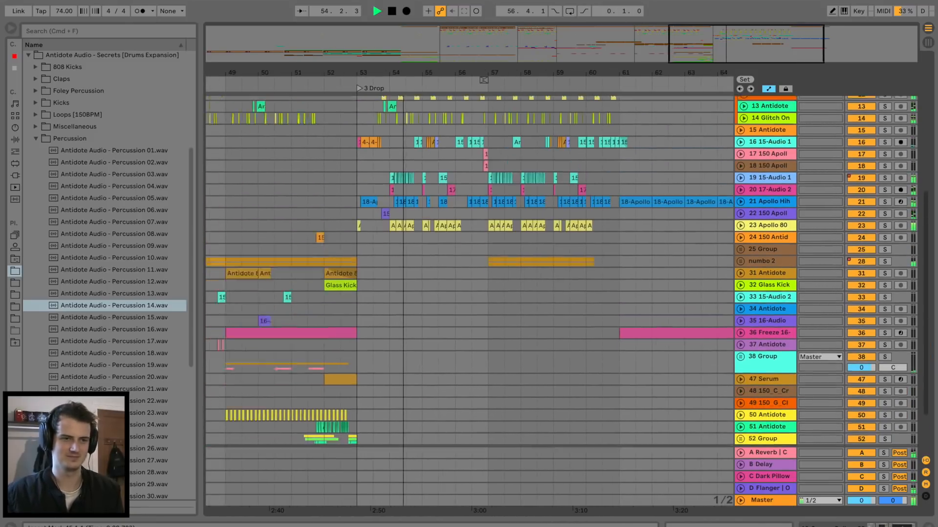
scroll(469, 237, "left", 2)
scroll(469, 237, "up", 2)
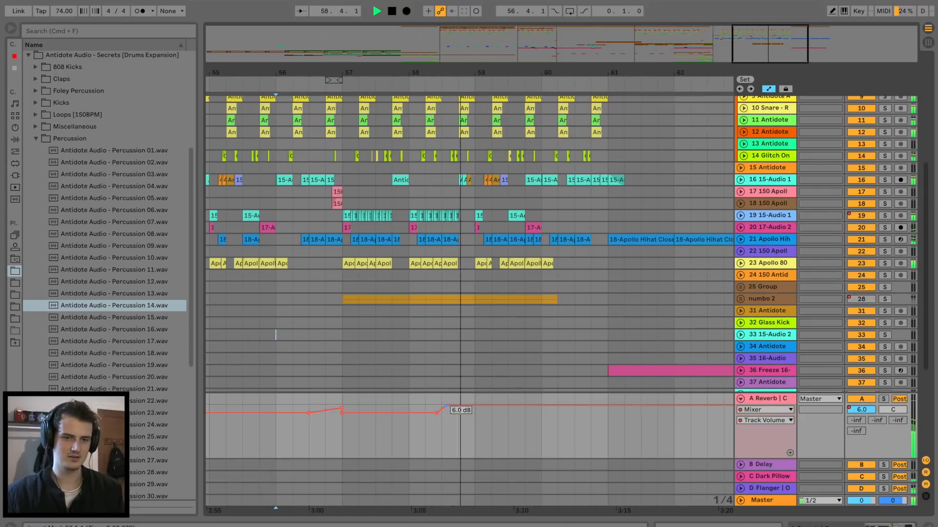
Step: Remove the A Reverb return's volume rise near bar 58 and ramp the volume up to 6.0 dB from 60.3 to bar 61
left_click(446, 406)
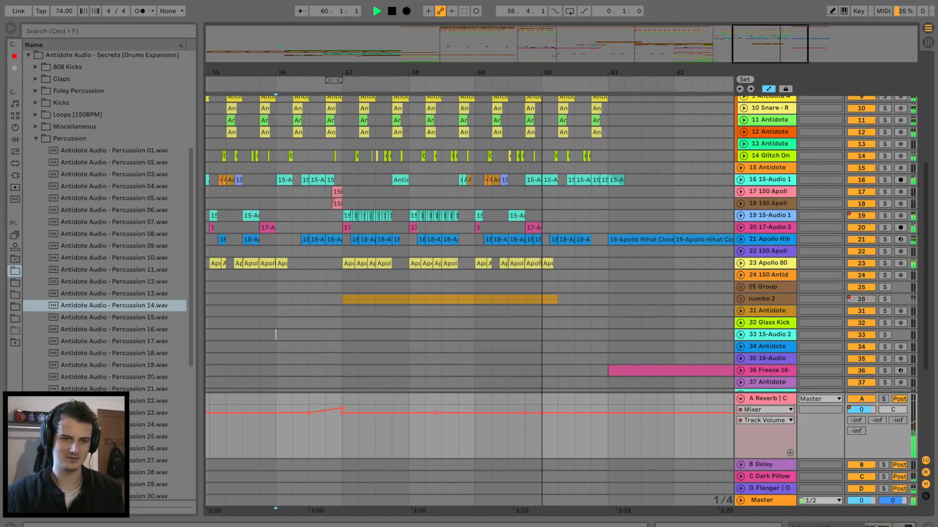
double_click(767, 398)
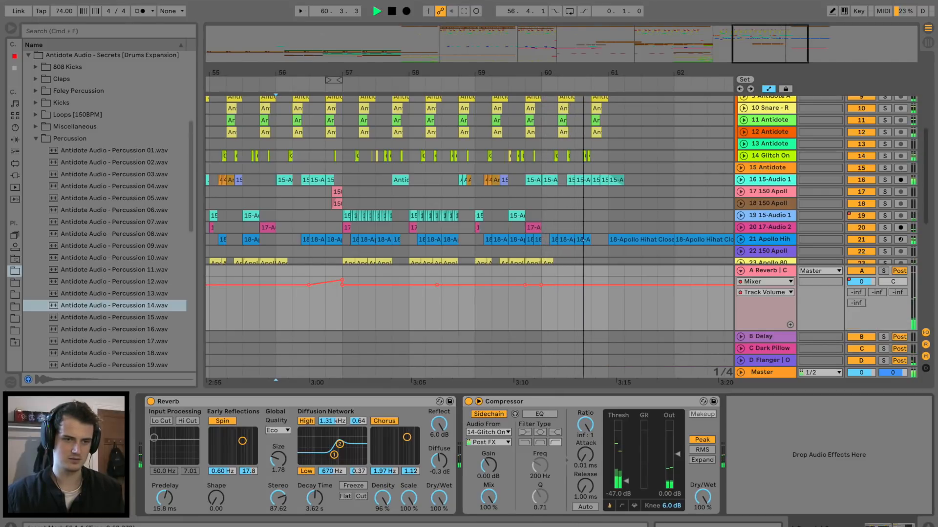
left_click(574, 285)
left_click_drag(608, 285, 608, 278)
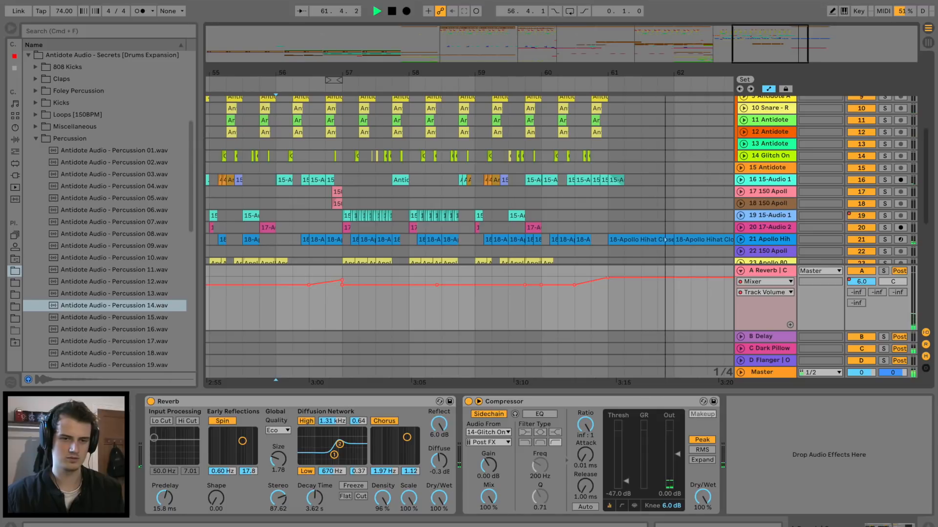
double_click(767, 271)
left_click_drag(526, 73, 526, 45)
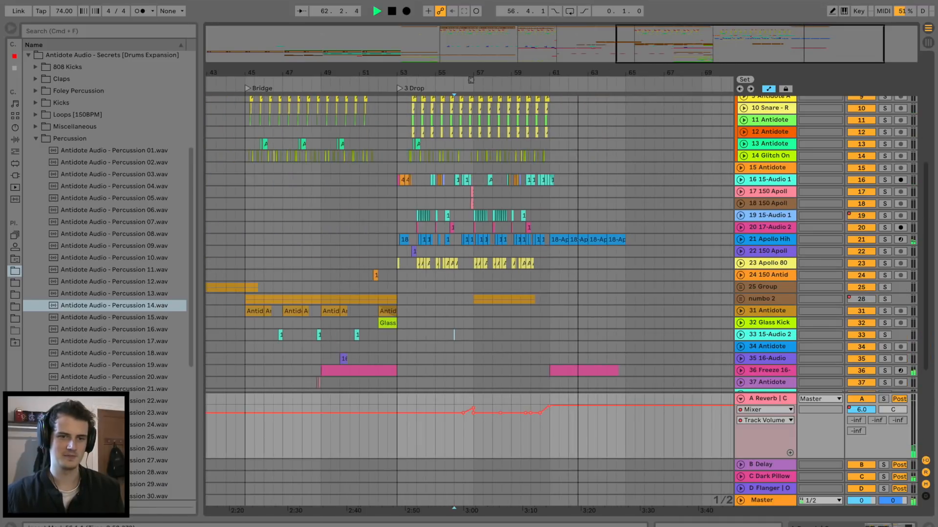
left_click(741, 399)
Step: Listen to the track's ending, examine the D Flanger return's effect chain and view the whole arrangement
scroll(489, 273, "up", 4)
left_click_drag(471, 79, 564, 79)
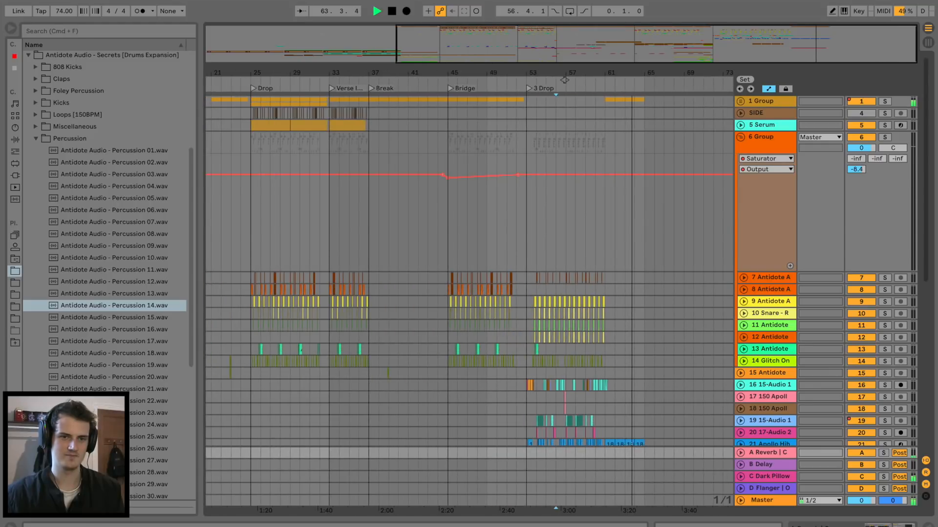
key("Left")
mouse_move(564, 80)
left_mouse_down()
mouse_move(718, 80)
mouse_move(565, 79)
left_mouse_up()
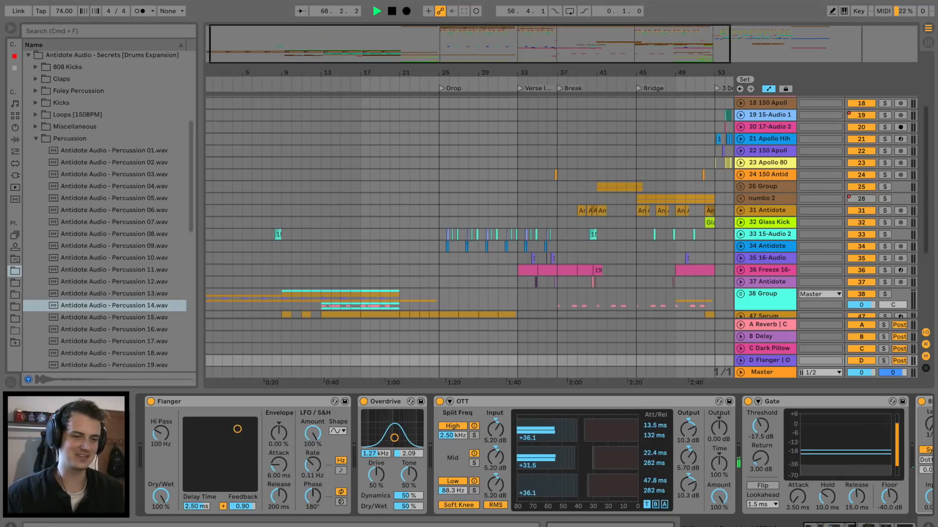
scroll(538, 455, "right", 10)
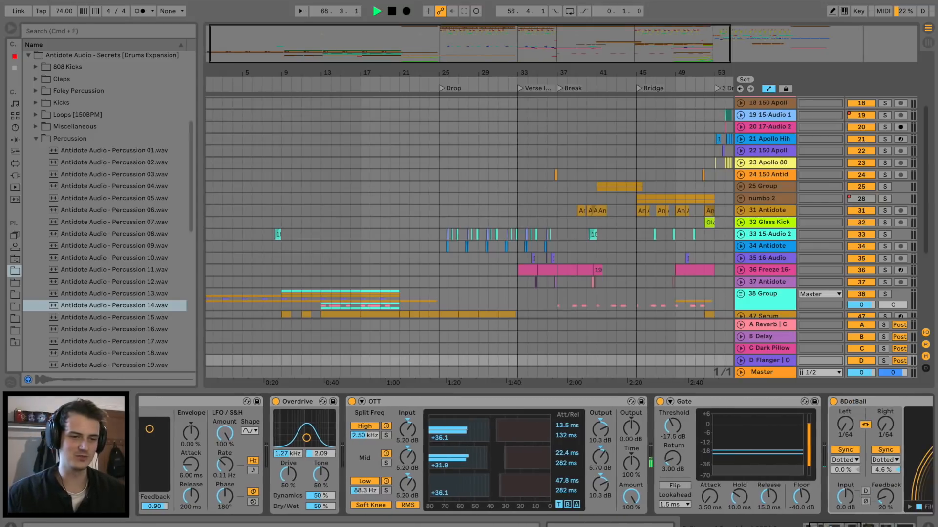
scroll(537, 455, "right", 7)
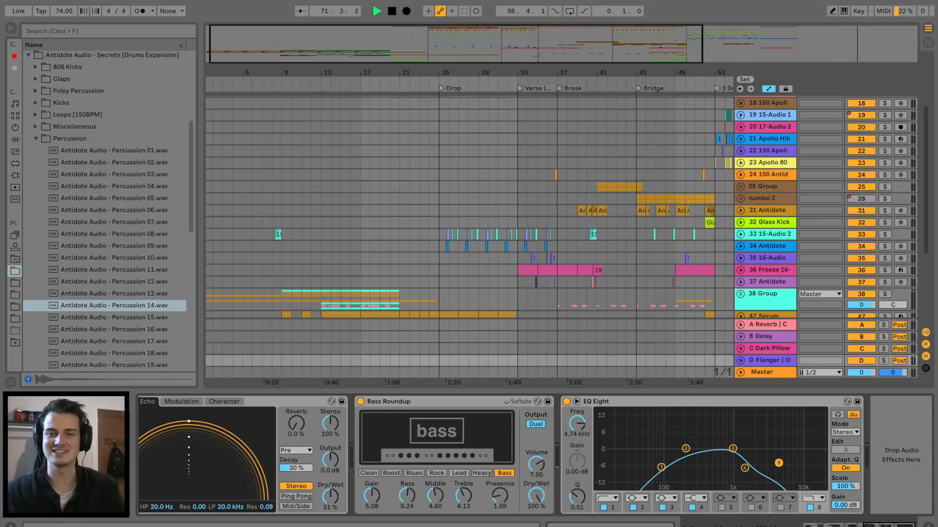
key("super+alt+l")
key("w")
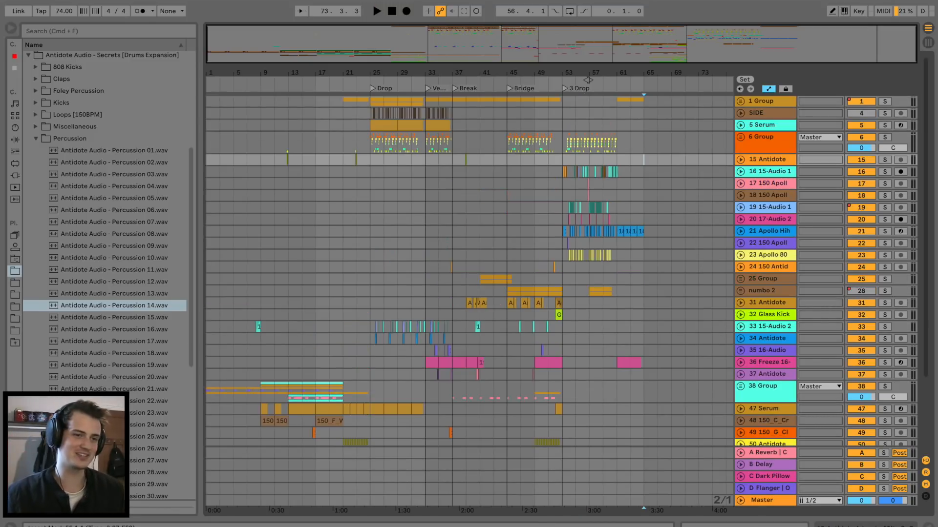
left_click(275, 184)
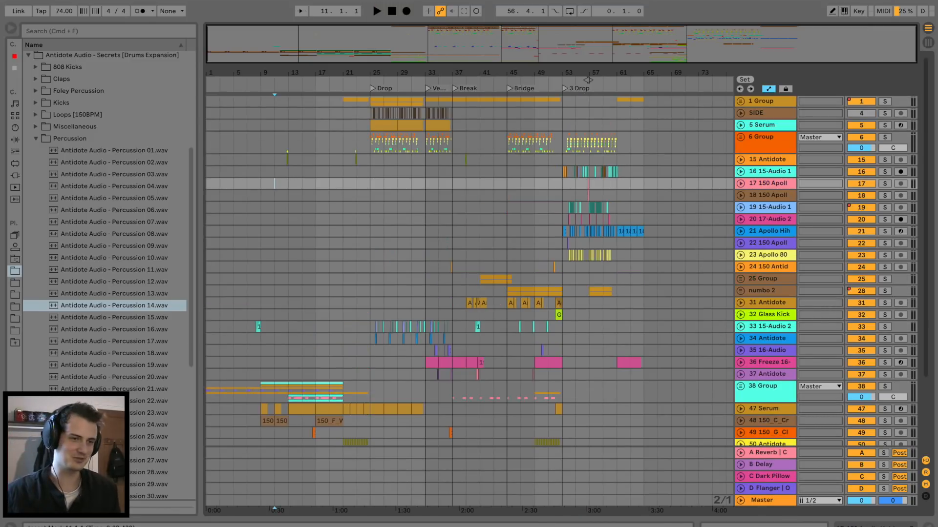
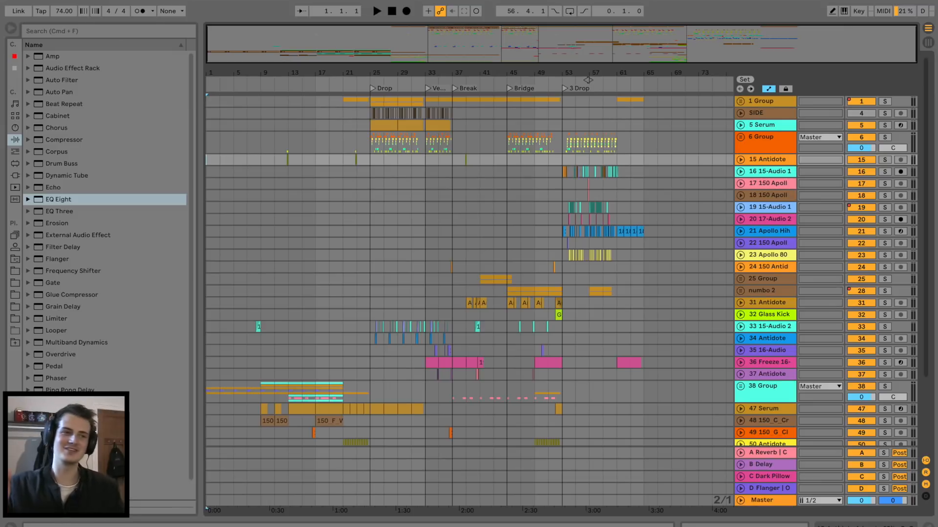
Step: Play the intro from bar 1 and examine the D-Flanger send automation on 38 Group and the clip on 33 15-Audio 2
key("plus")
key("plus")
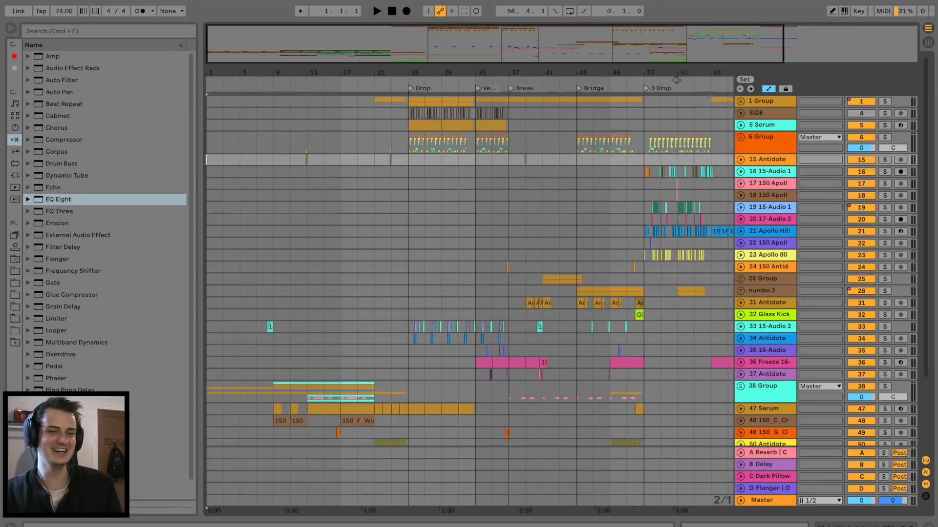
key("plus")
key("Up")
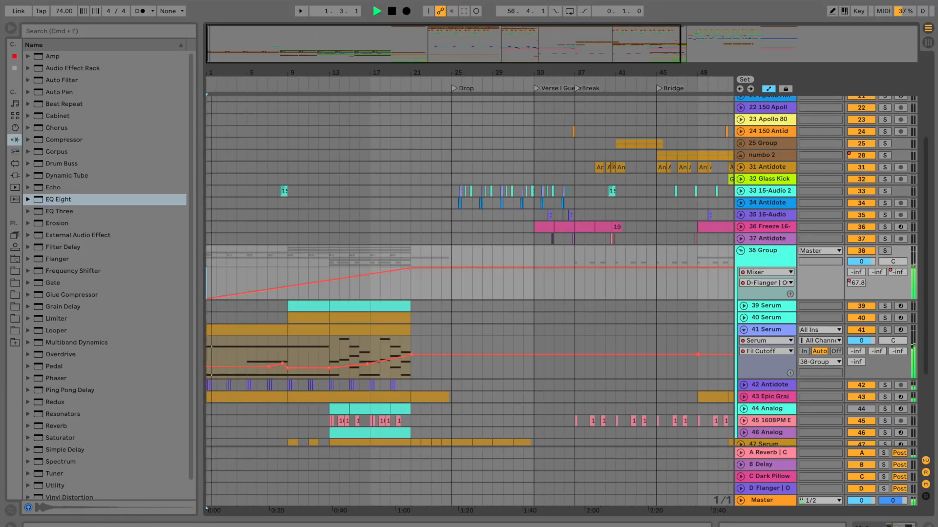
key("u")
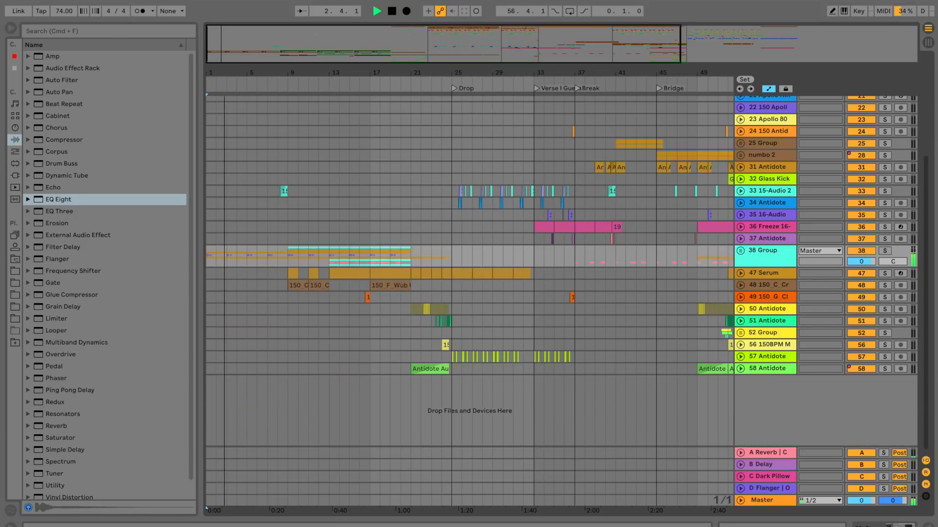
key("plus")
key("plus")
key("plus")
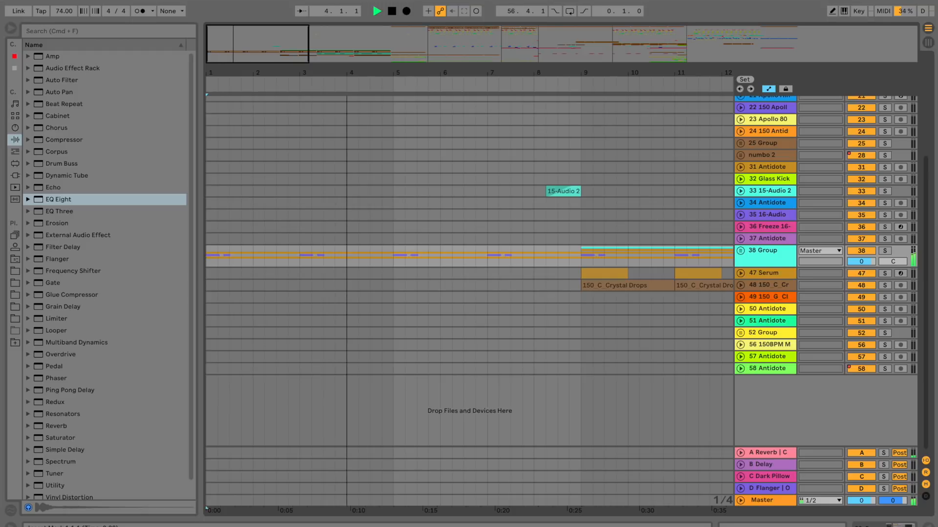
scroll(469, 293, "up", 5)
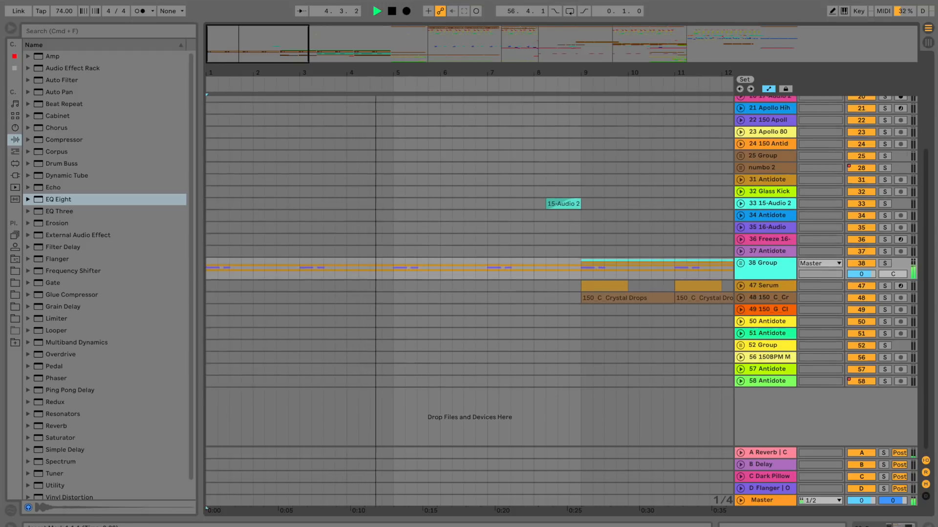
key("Right")
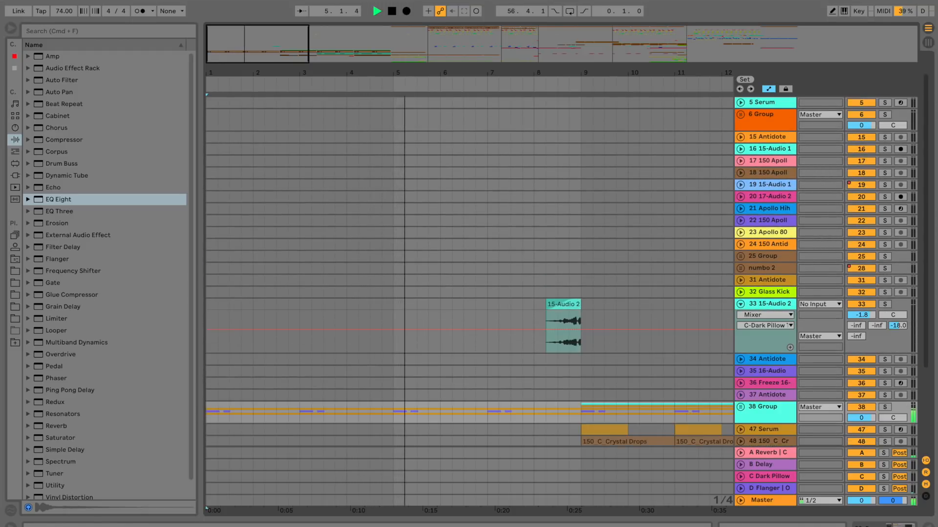
Step: Add a breakpoint at bar 9 to 38 Group's D-Flanger send automation and curve the ramp between bars 9 and 21
key("Left")
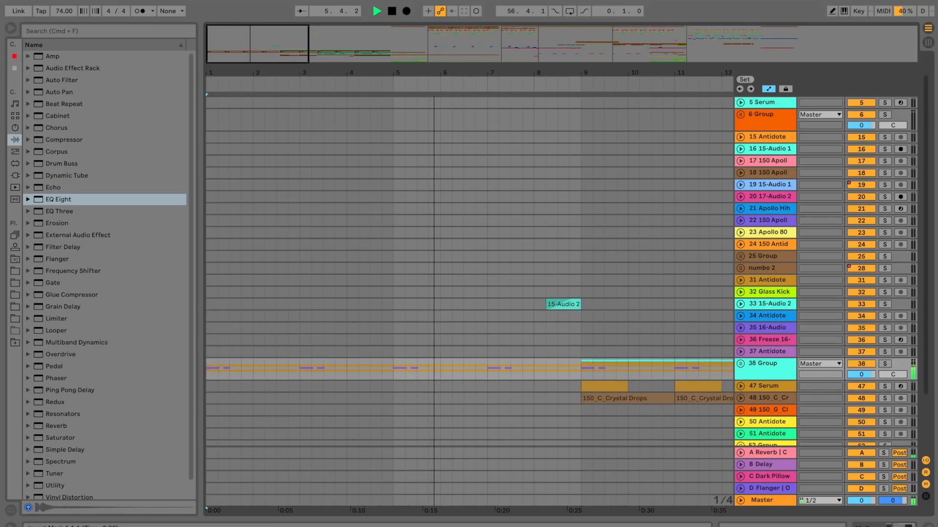
scroll(468, 293, "down", 5)
key("minus")
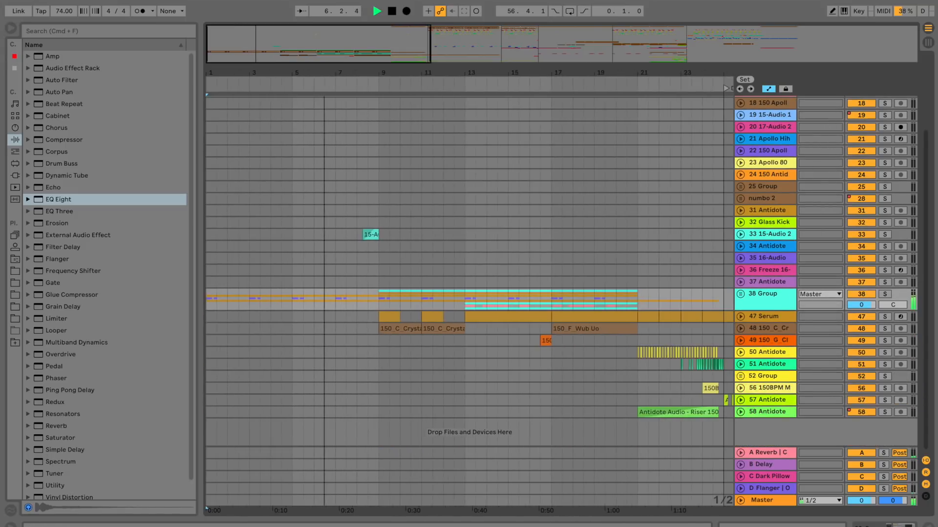
key("Right")
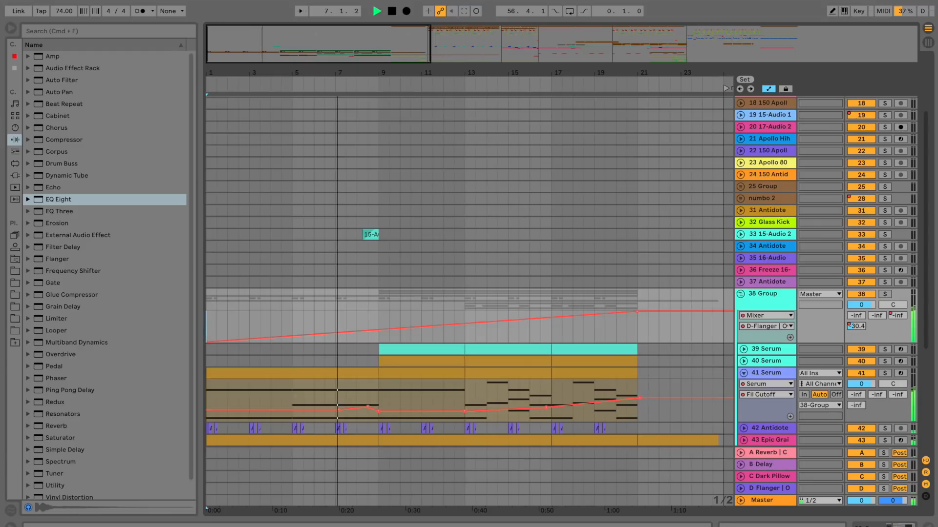
left_click(379, 332)
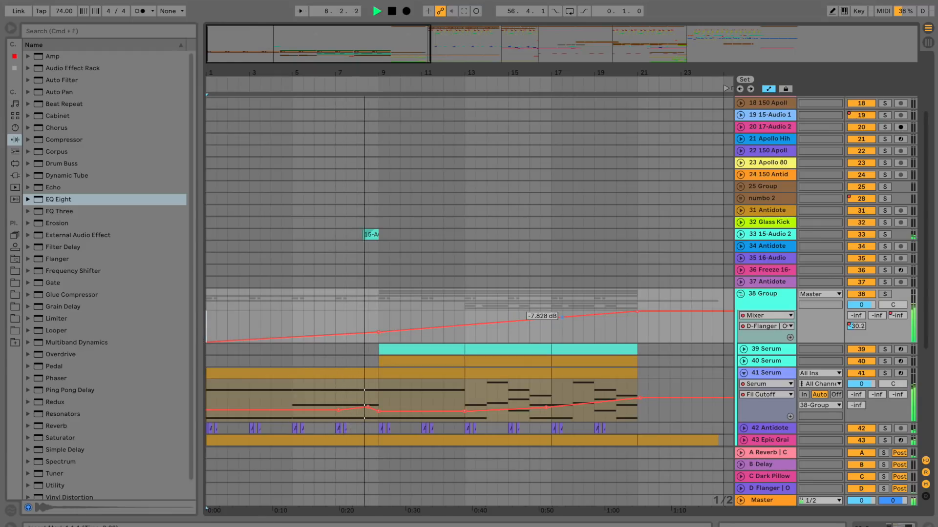
left_click_drag(526, 320, 526, 326)
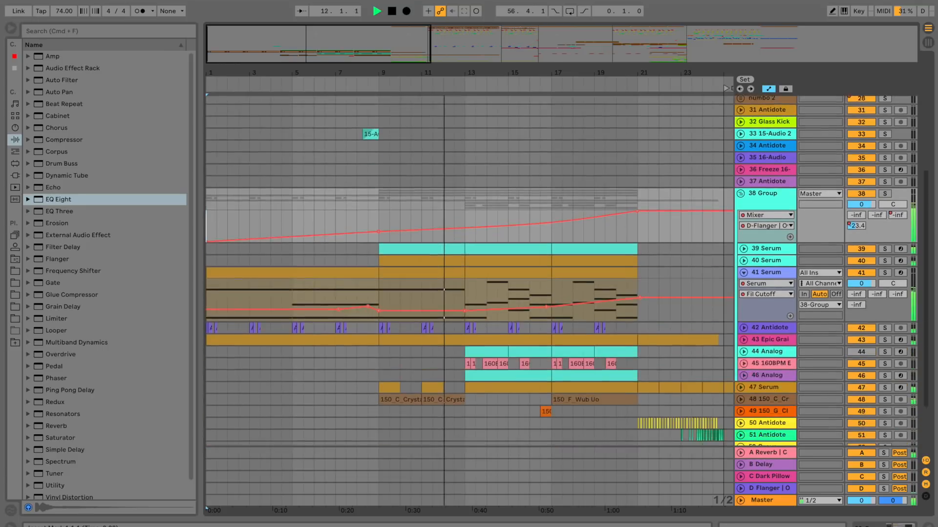
Step: Add an Auto Pan to 47 Serum with an amount of 42.1 % and a tempo-synced rate
scroll(562, 293, "down", 5)
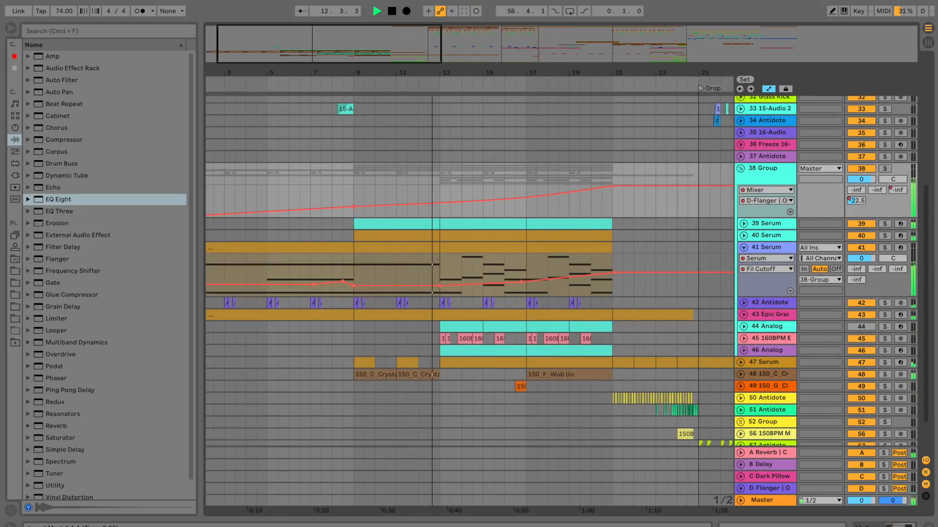
scroll(562, 293, "down", 2)
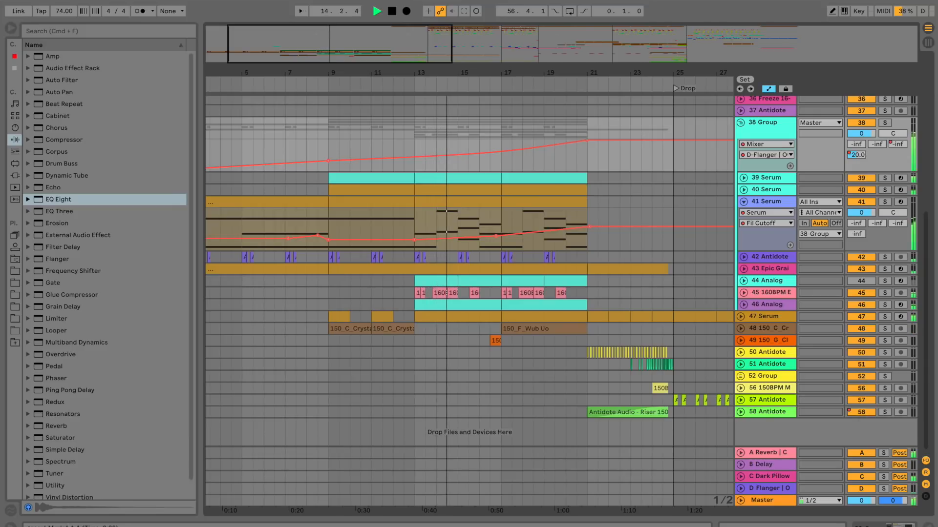
left_click(741, 316)
left_click(764, 317)
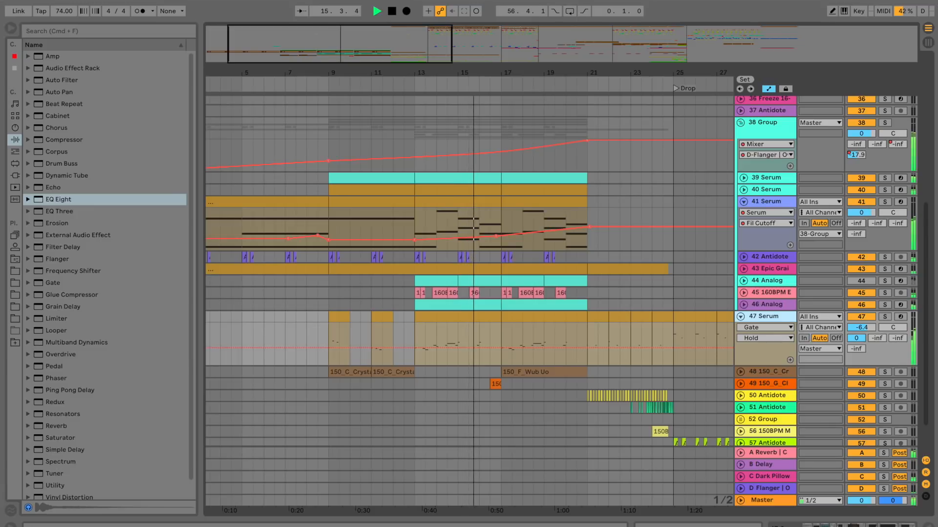
mouse_move(431, 156)
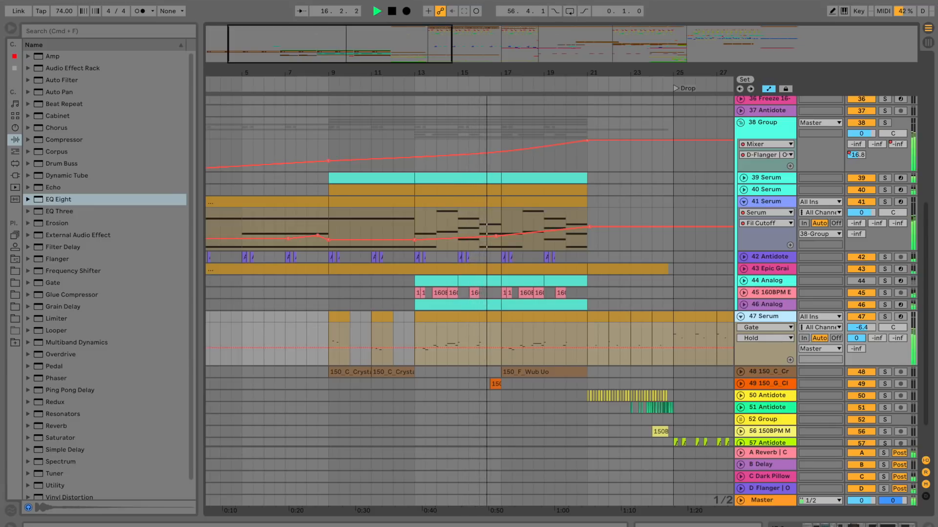
left_click(59, 92)
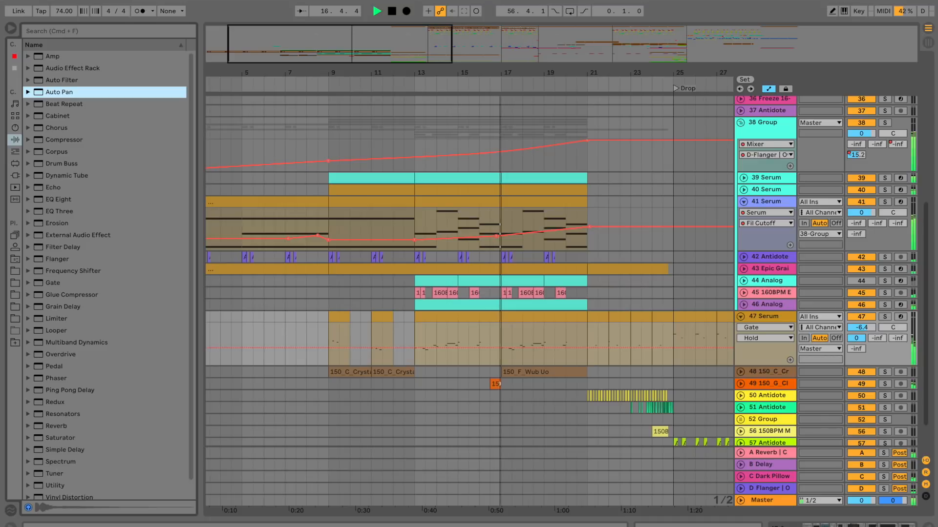
key("Return")
left_click(830, 402)
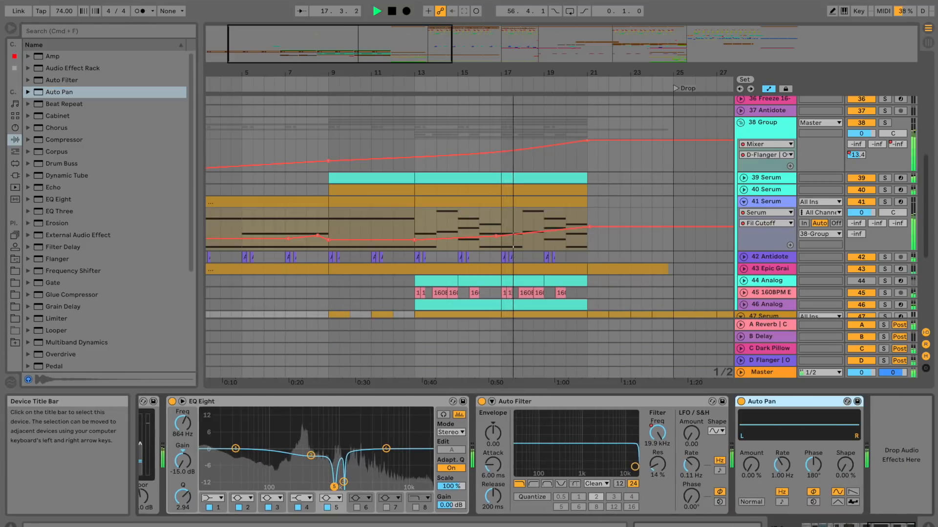
mouse_move(752, 465)
left_mouse_down()
mouse_move(752, 449)
mouse_move(782, 470)
mouse_move(782, 489)
mouse_move(751, 456)
left_mouse_up()
left_click(781, 502)
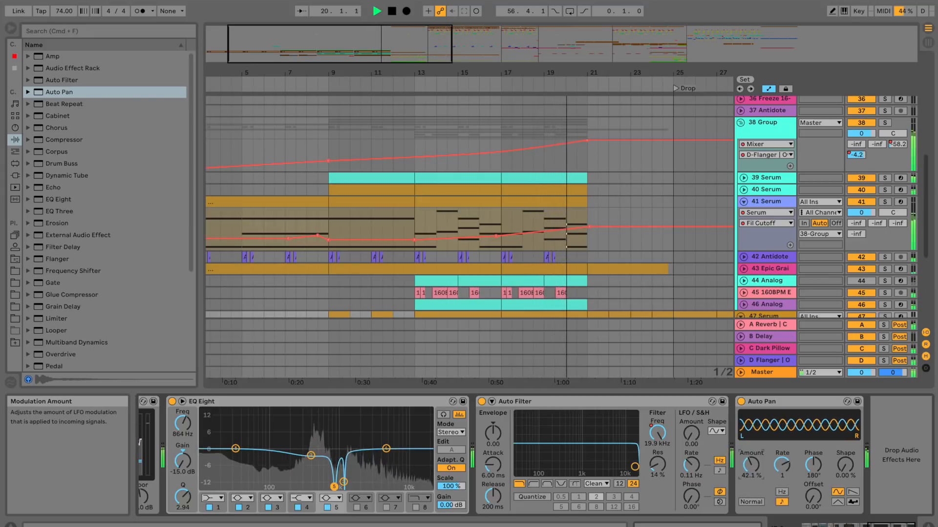
Step: Automate 47 Serum's Auto Pan amount to fall from 42.1 % shortly before bar 21 to 6.06 % at bar 21
scroll(469, 235, "down", 5)
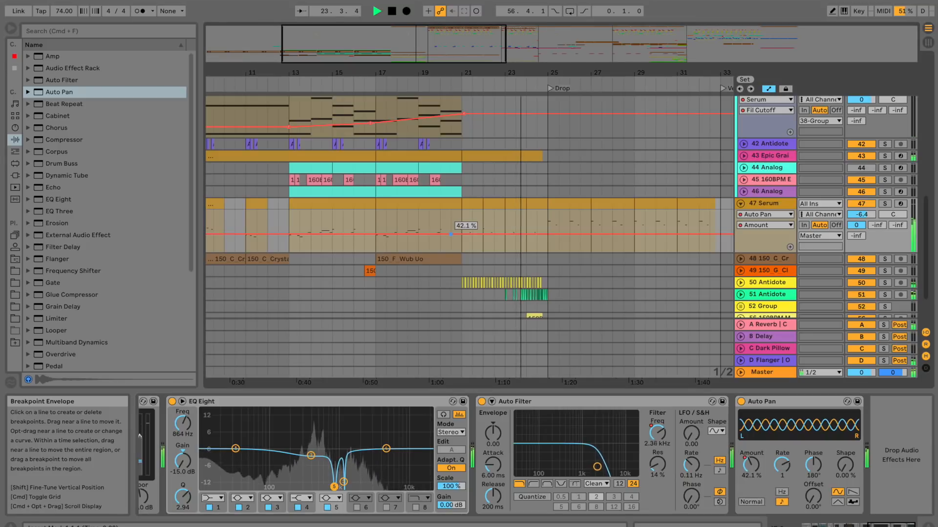
left_click_drag(451, 234, 462, 249)
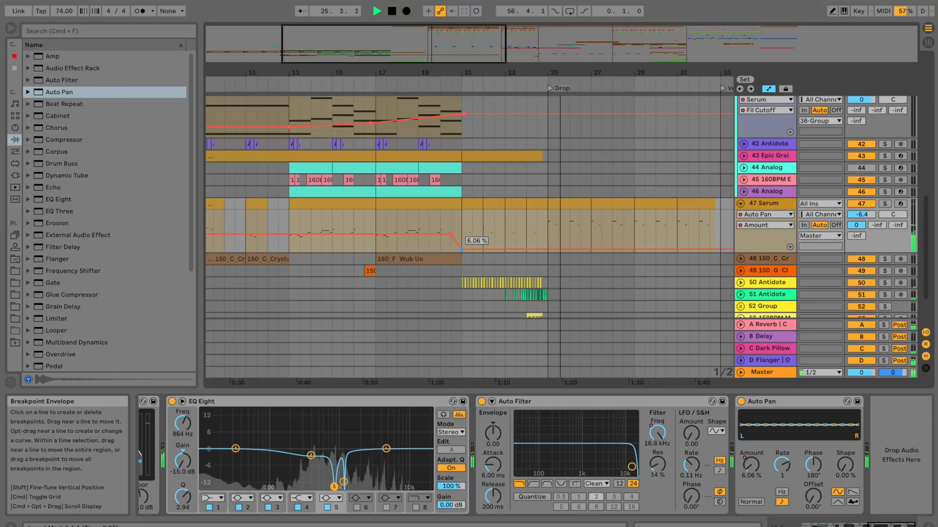
scroll(469, 196, "down", 3)
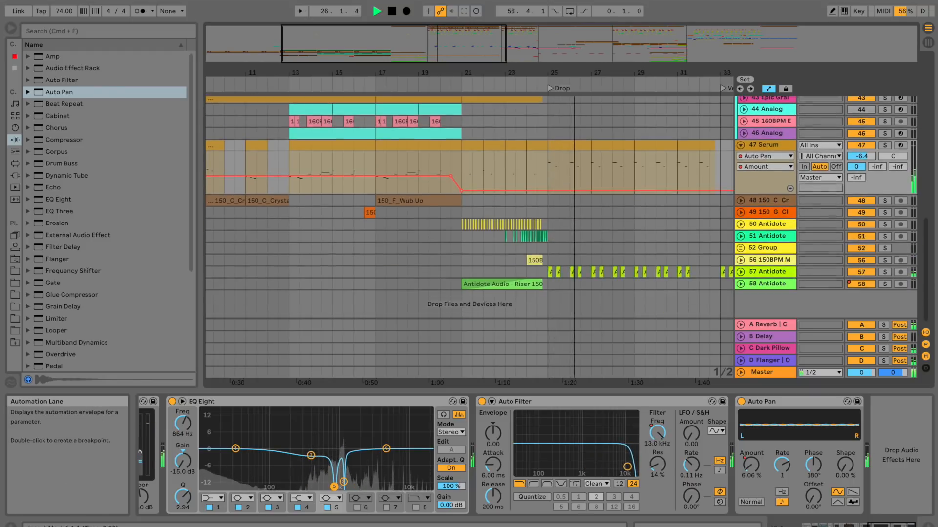
Step: Automate the Master's Auto Filter frequency to ramp up from bar 23 and fall back to 26.0 Hz at the Drop
left_click(740, 373)
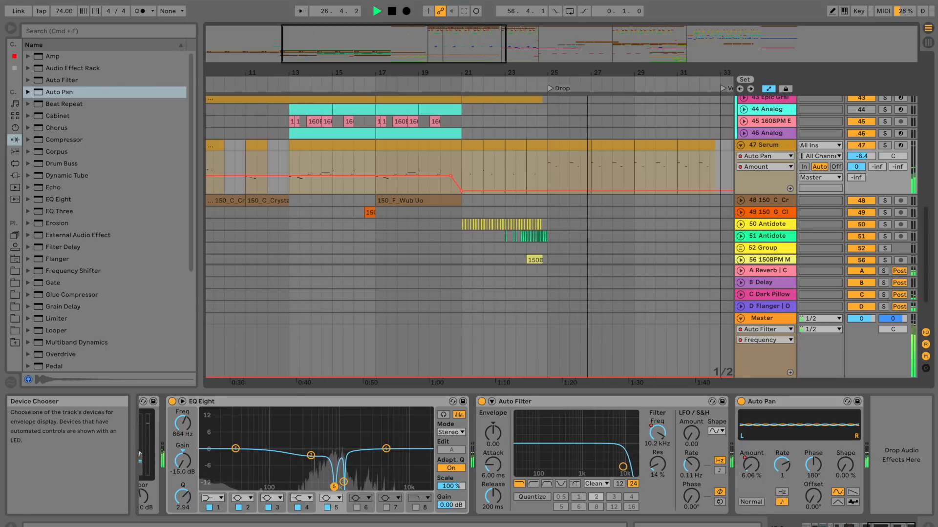
left_click(763, 319)
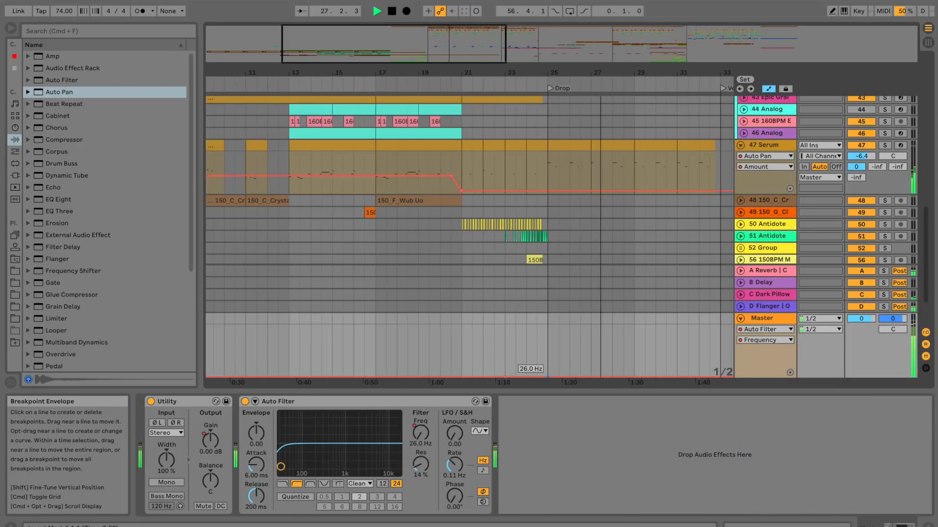
left_click_drag(537, 376, 544, 362)
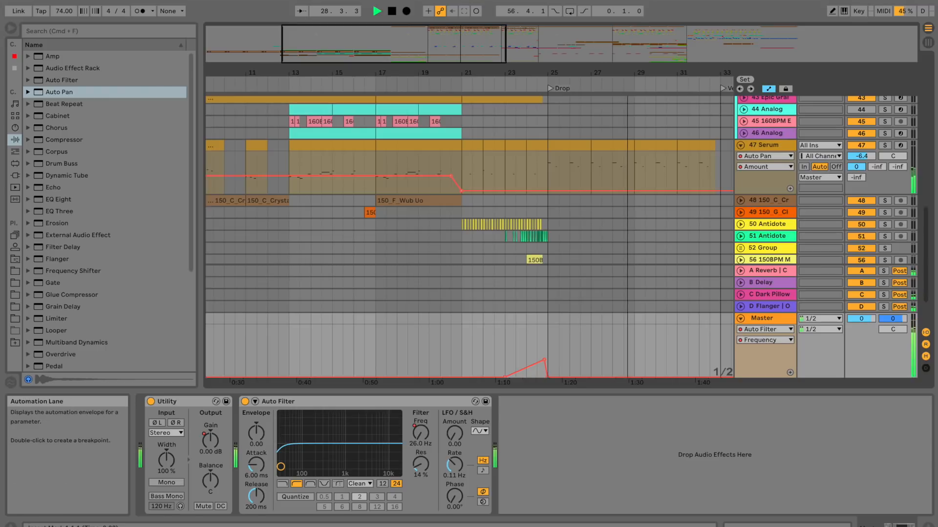
left_click(740, 319)
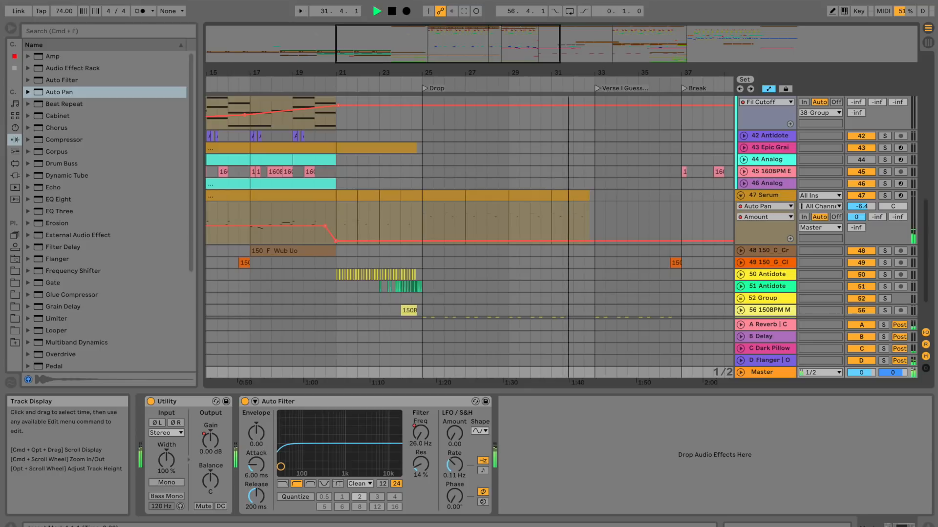
Step: Collapse 47 Serum and 38 Group and look over the tracks playing from the Drop into the verse
scroll(740, 235, "up", 2)
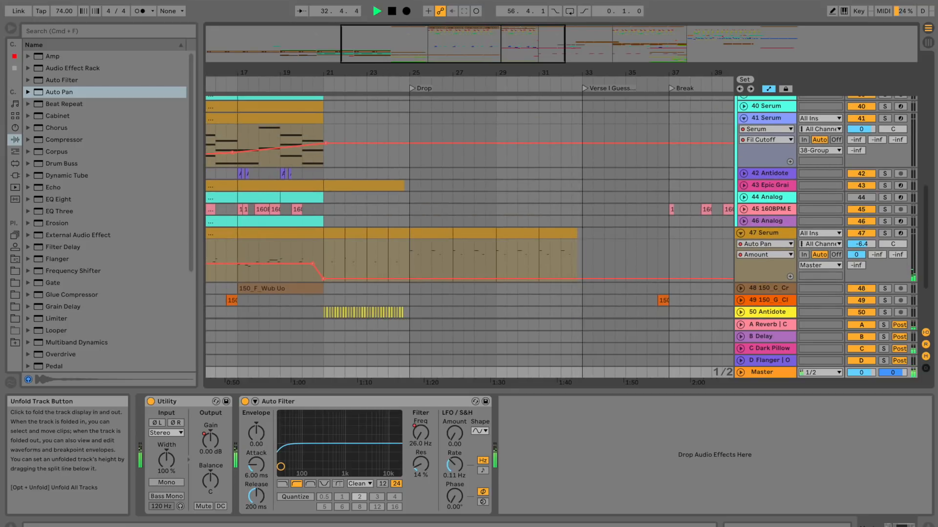
left_click(740, 233)
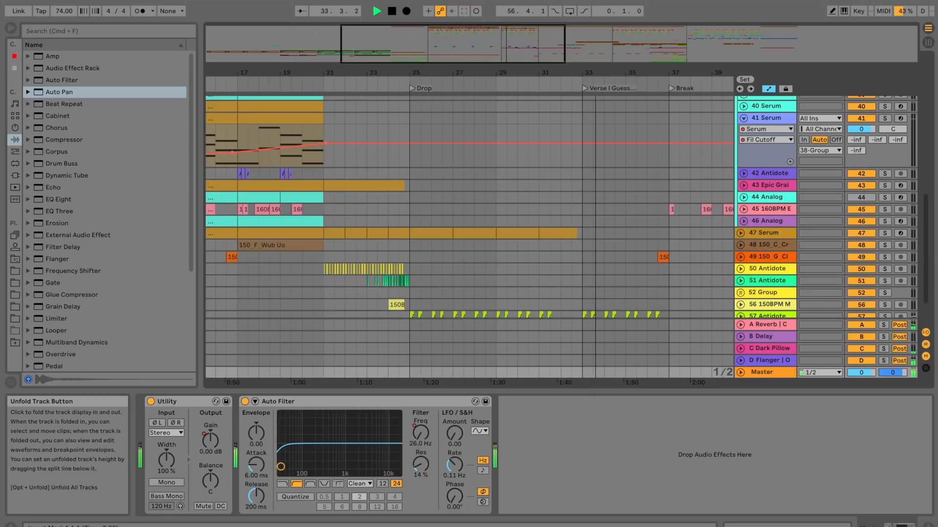
scroll(469, 235, "up", 2)
scroll(561, 237, "up", 4)
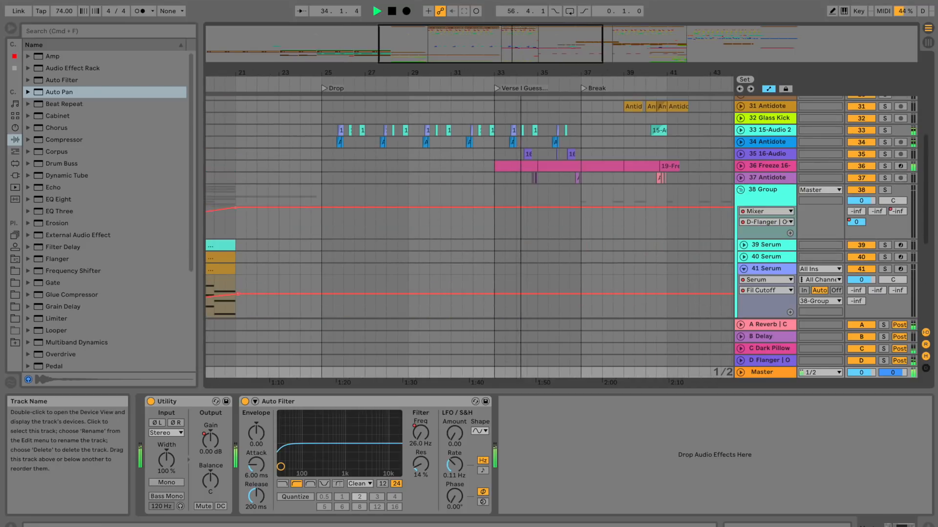
key("Left")
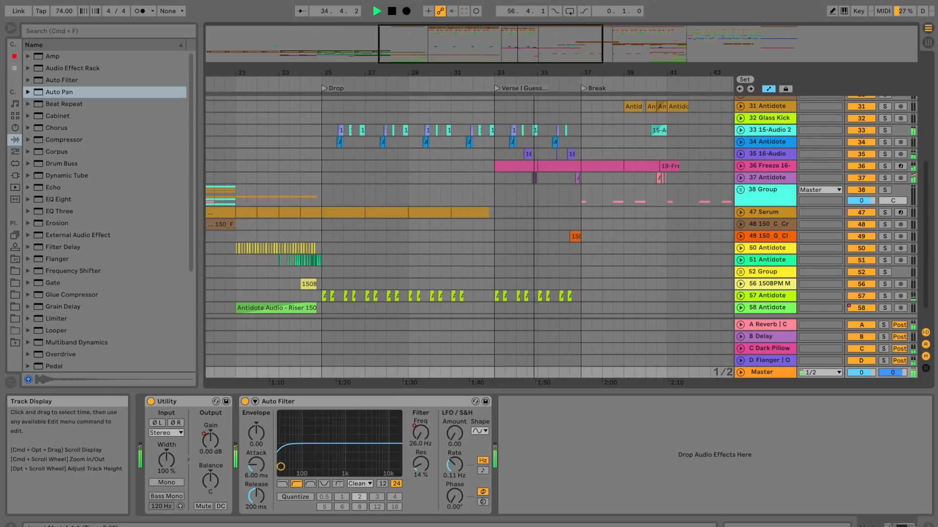
scroll(469, 235, "down", 2)
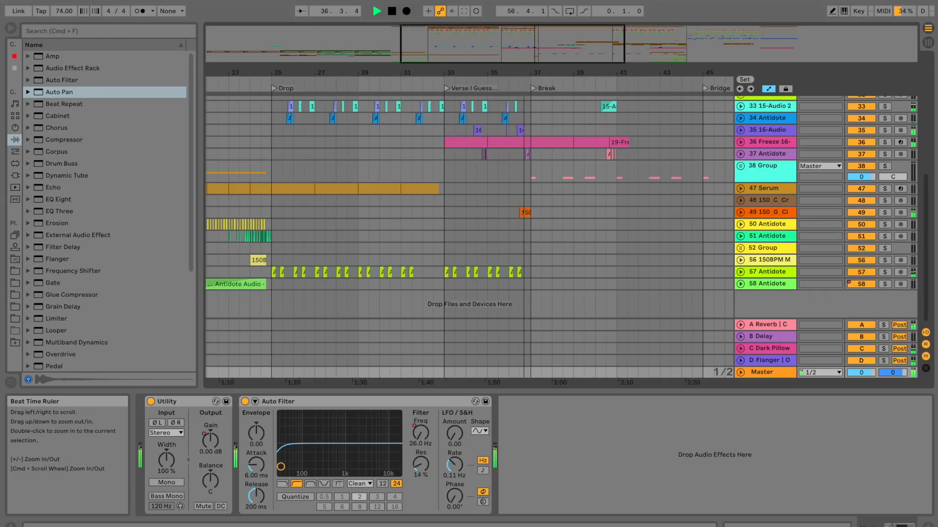
Step: Automate 36 Freeze's D-Flanger send to rise from about bar 39.3 to just past bar 41 and return to -inf dB before bar 42
scroll(536, 87, "up", 5)
left_click_drag(596, 73, 595, 44)
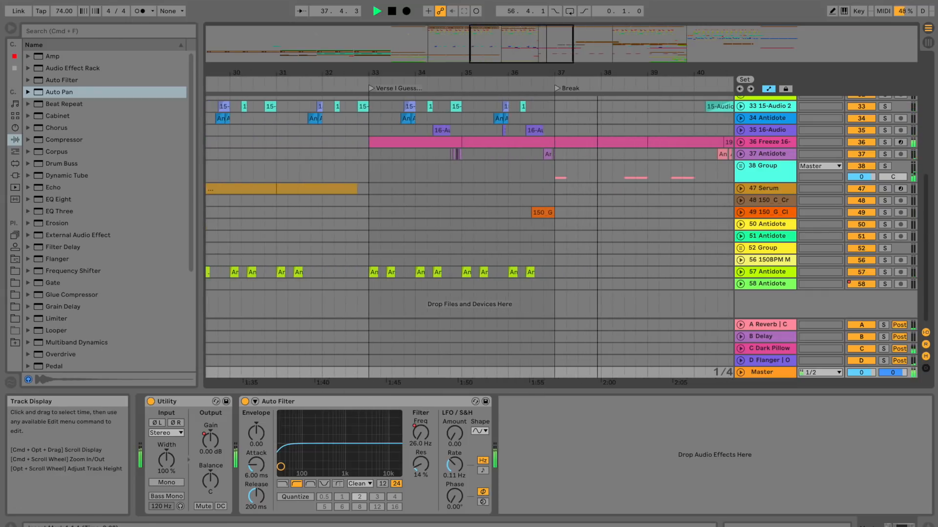
scroll(469, 234, "right", 3)
scroll(469, 234, "up", 3)
left_click(741, 180)
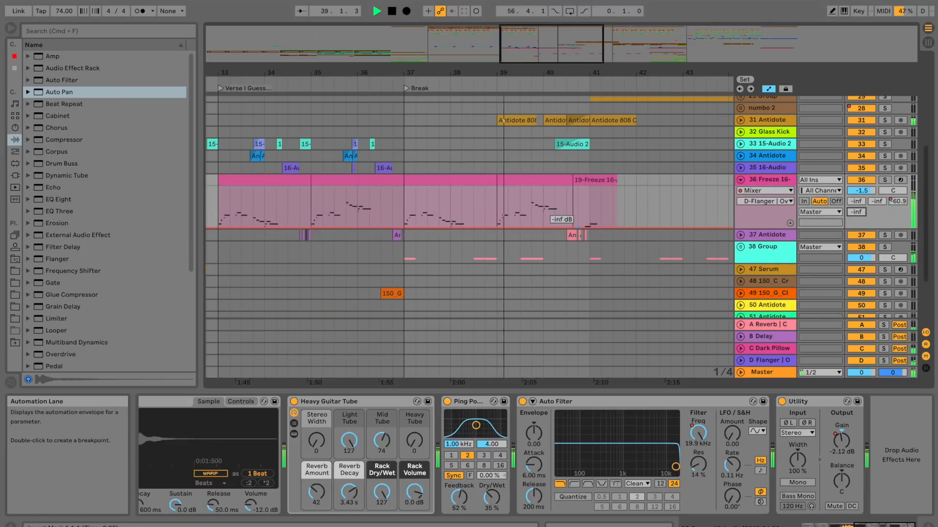
left_click_drag(601, 227, 600, 224)
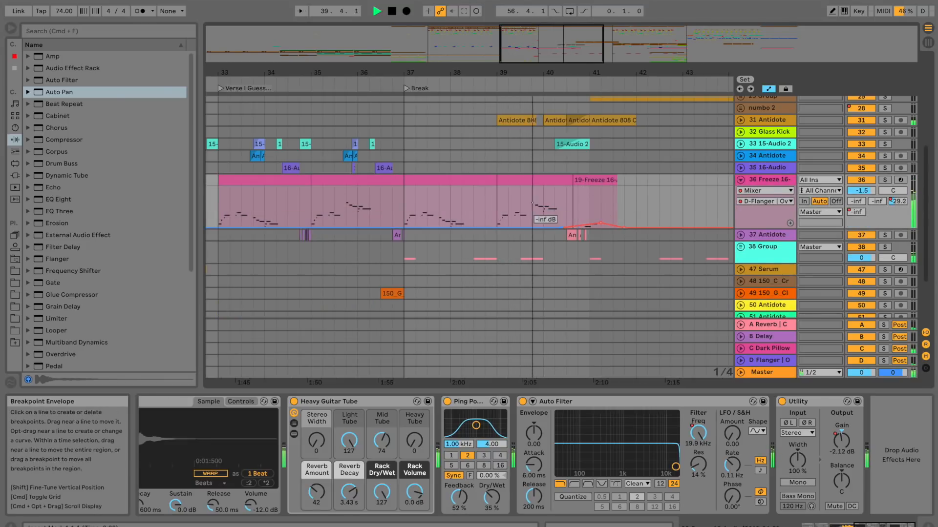
left_click(519, 227)
left_click_drag(543, 225, 543, 224)
left_click_drag(561, 228, 591, 200)
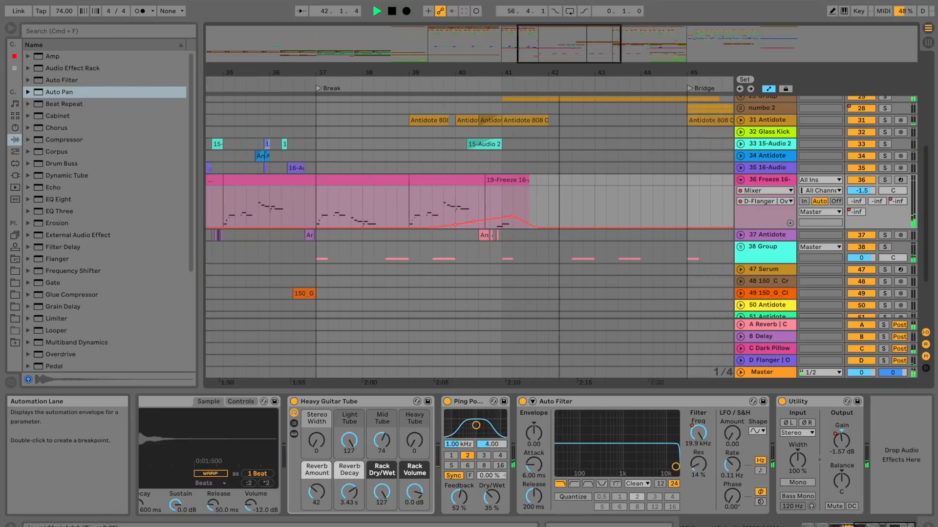
left_click_drag(488, 73, 494, 51)
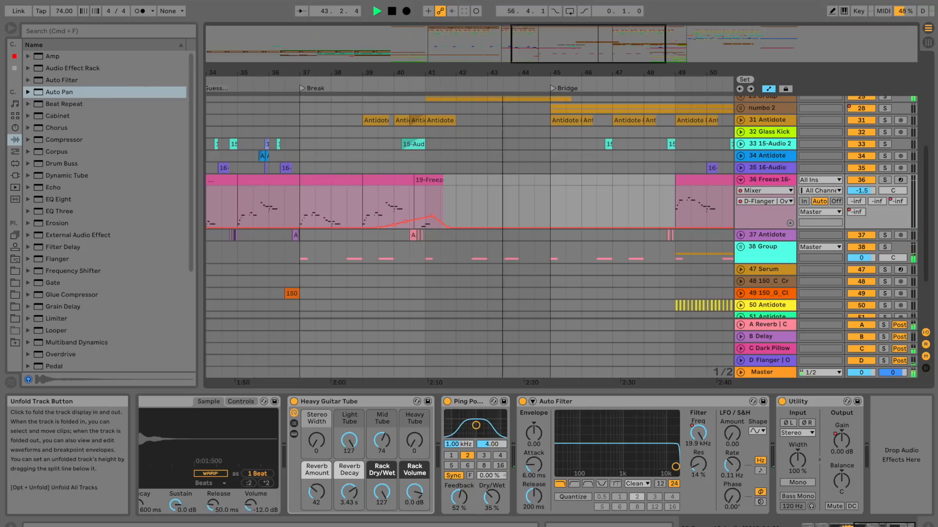
left_click(741, 180)
Step: Listen to the Break and Bridge while examining 38 Group, the 45 160BPM clips and the percussion tracks up to the third drop
left_click(741, 203)
scroll(782, 240, "down", 4)
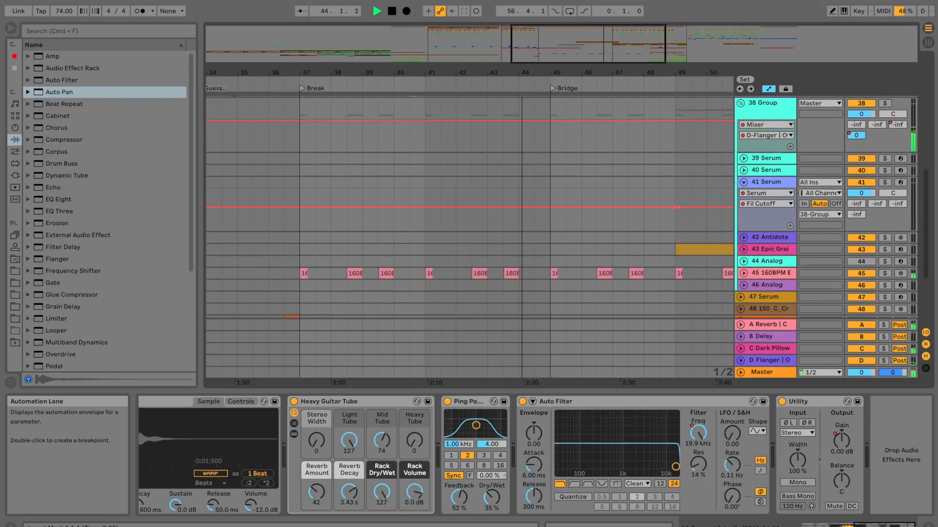
scroll(781, 239, "up", 1)
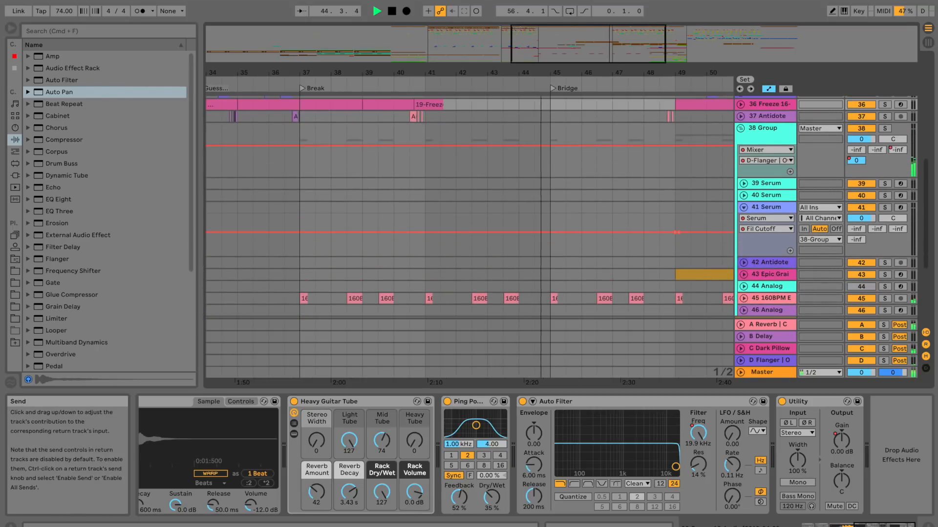
left_click(744, 299)
scroll(708, 259, "down", 3)
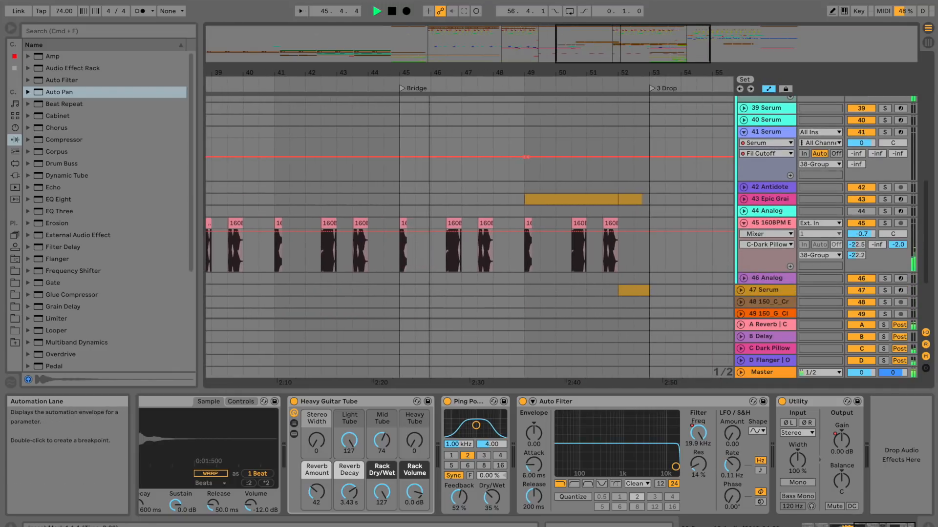
scroll(469, 234, "up", 3)
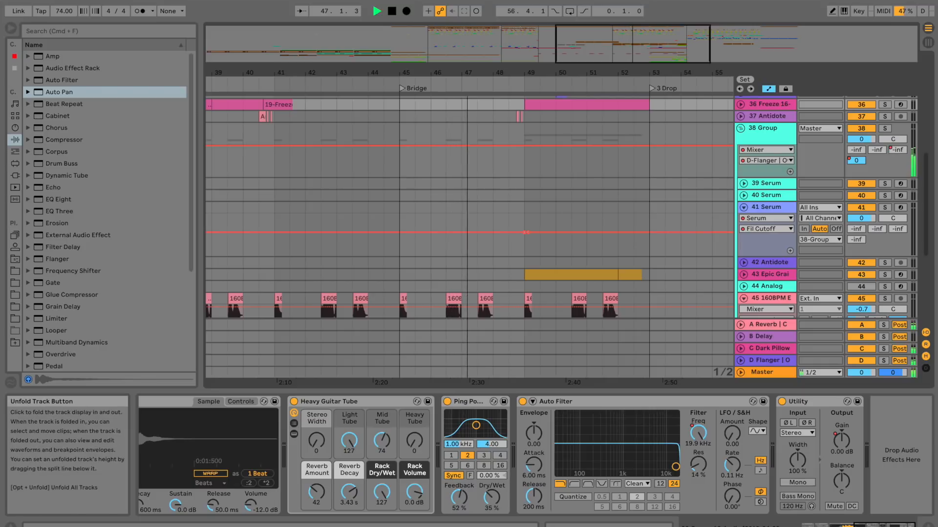
scroll(469, 234, "up", 9)
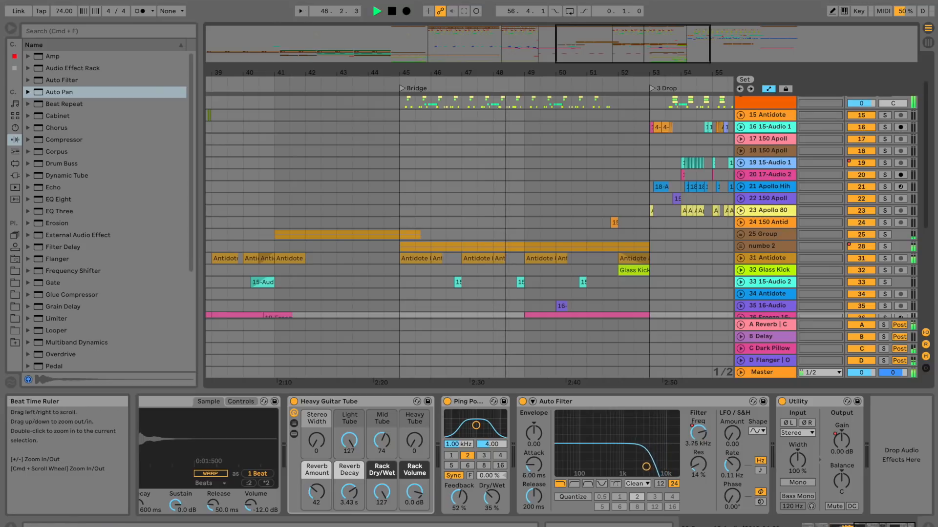
left_click_drag(532, 73, 532, 60)
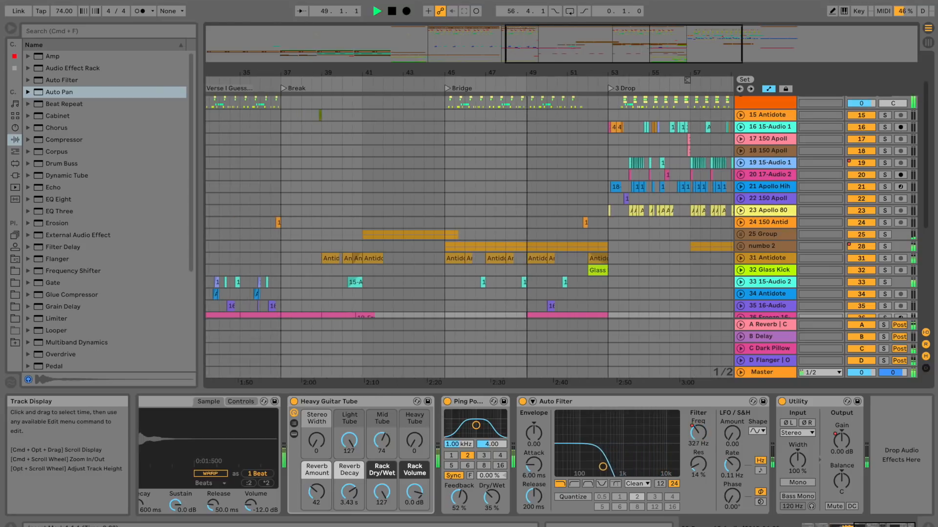
Step: Listen from the Bridge through the third drop while examining its drum, percussion and group tracks up to bar 61
scroll(518, 259, "right", 1)
scroll(517, 258, "right", 3)
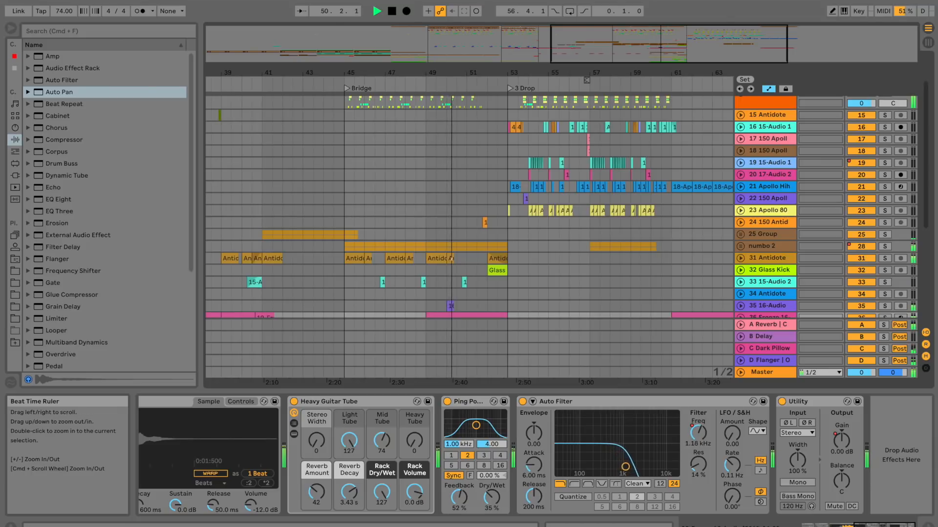
left_click_drag(449, 73, 449, 65)
left_click_drag(558, 80, 557, 100)
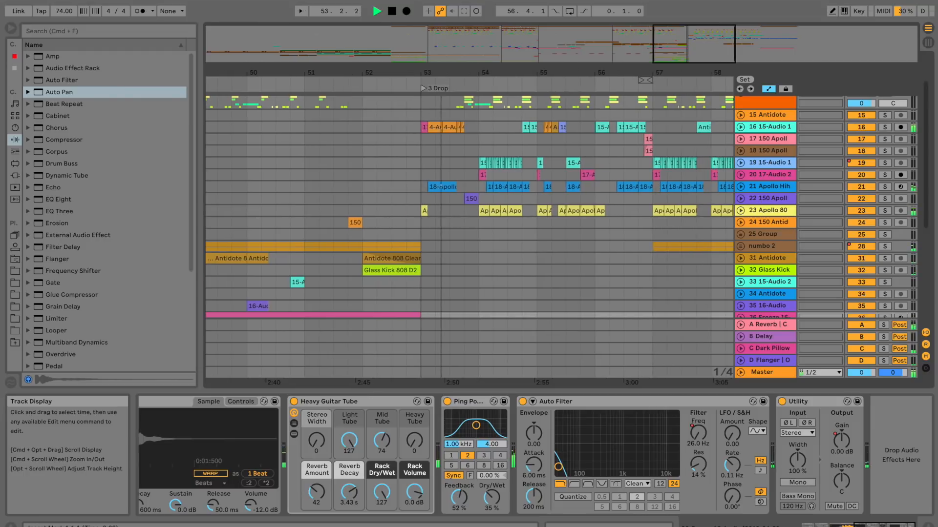
scroll(469, 208, "right", 4)
scroll(469, 208, "down", 2)
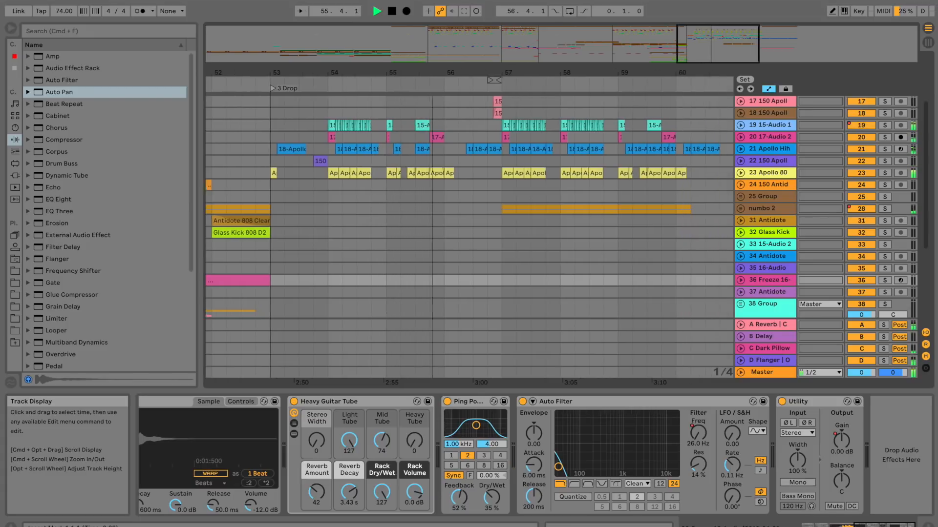
scroll(561, 237, "up", 4)
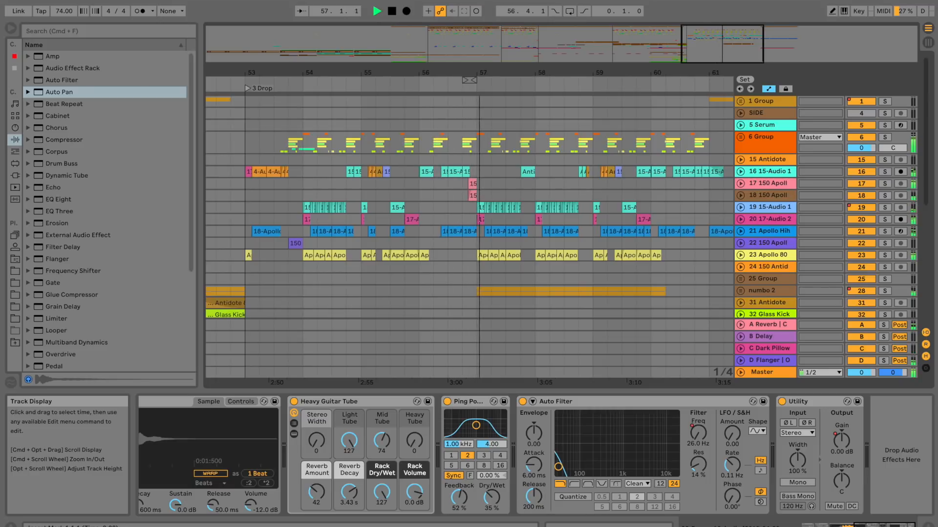
scroll(470, 237, "right", 3)
left_click_drag(495, 72, 495, 58)
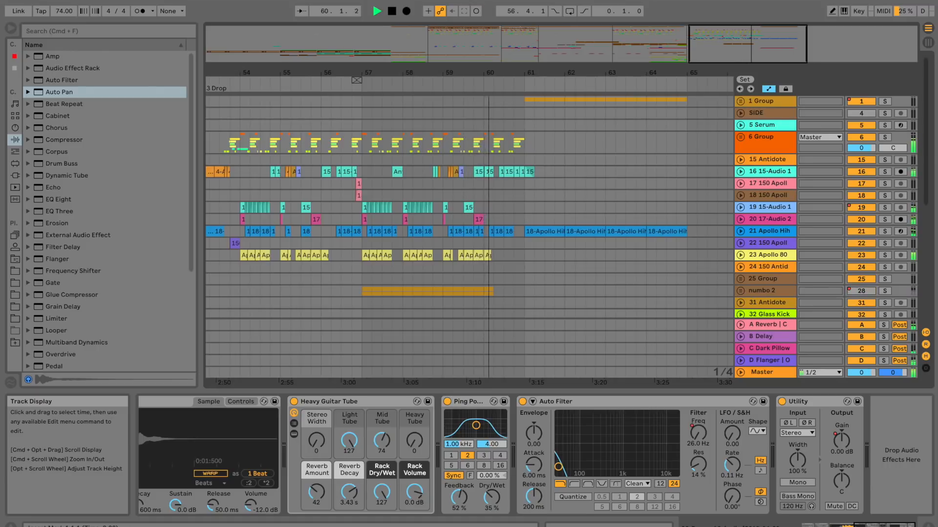
left_click_drag(356, 79, 391, 80)
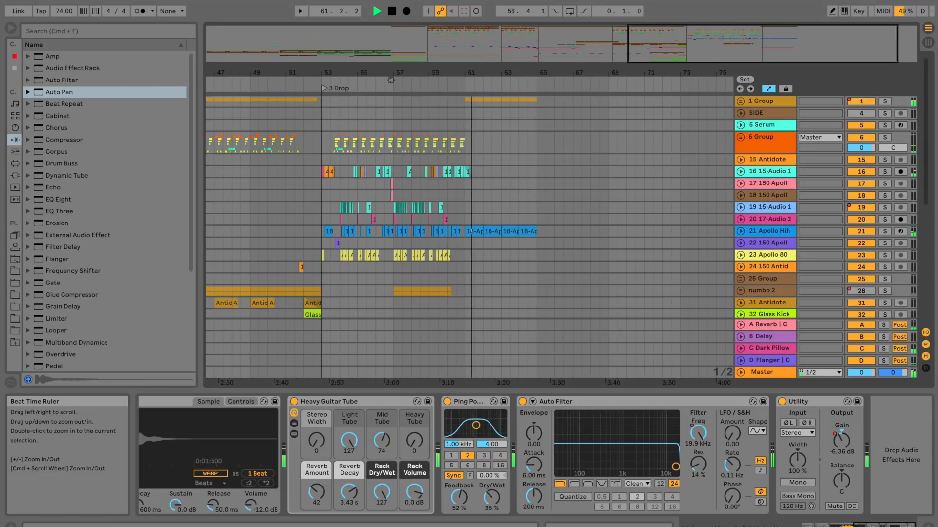
Step: Delete the clip starting at bar 61 on 16 15-Audio 1, unfold the track and add a short fade-out to the clip ending at bar 61
left_click_drag(473, 73, 473, 120)
left_click(424, 172)
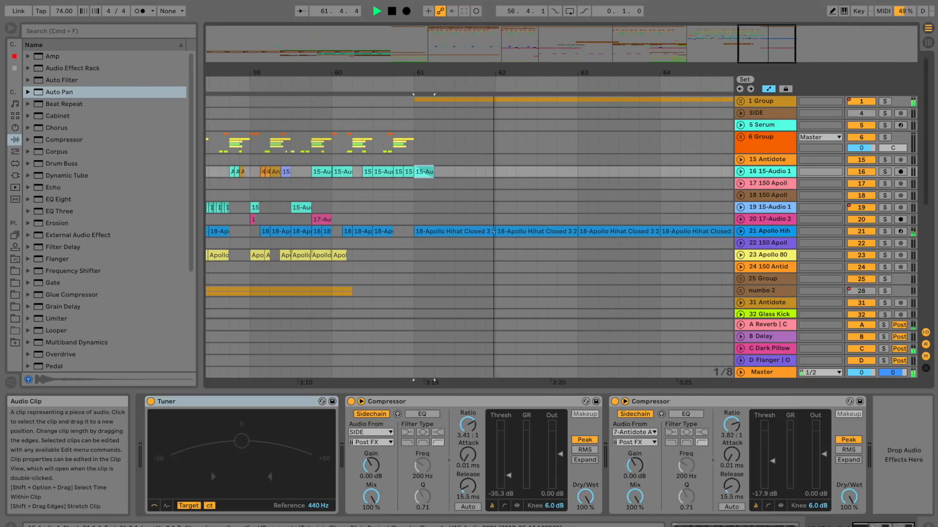
left_click_drag(454, 79, 454, 90)
left_click(740, 171)
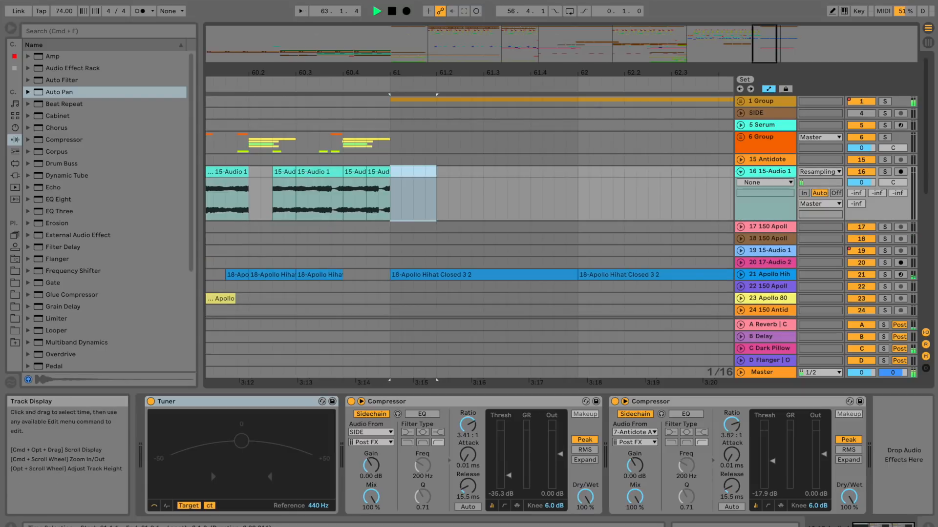
left_click_drag(388, 168, 378, 168)
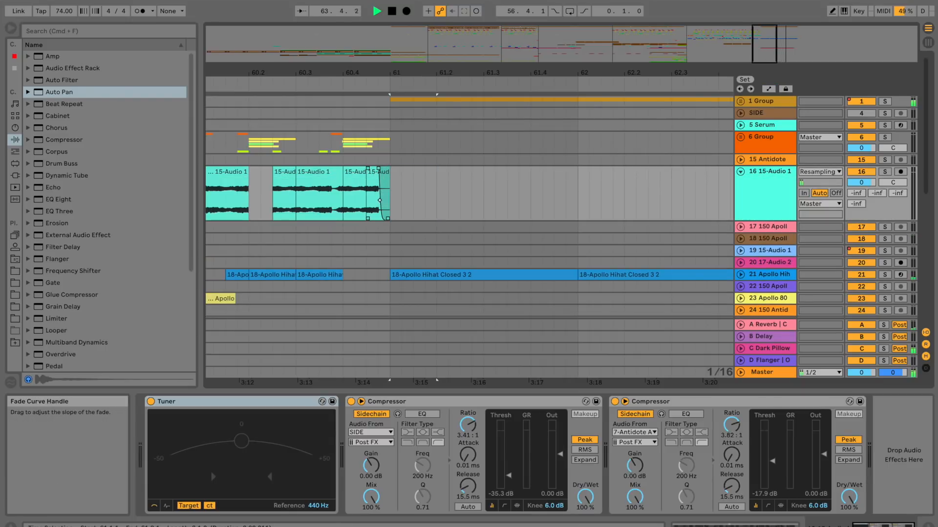
key("minus")
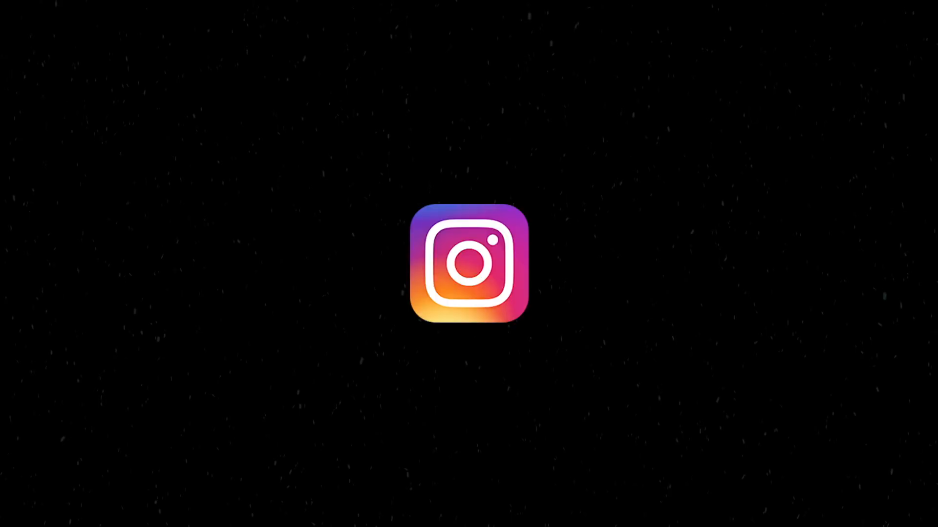